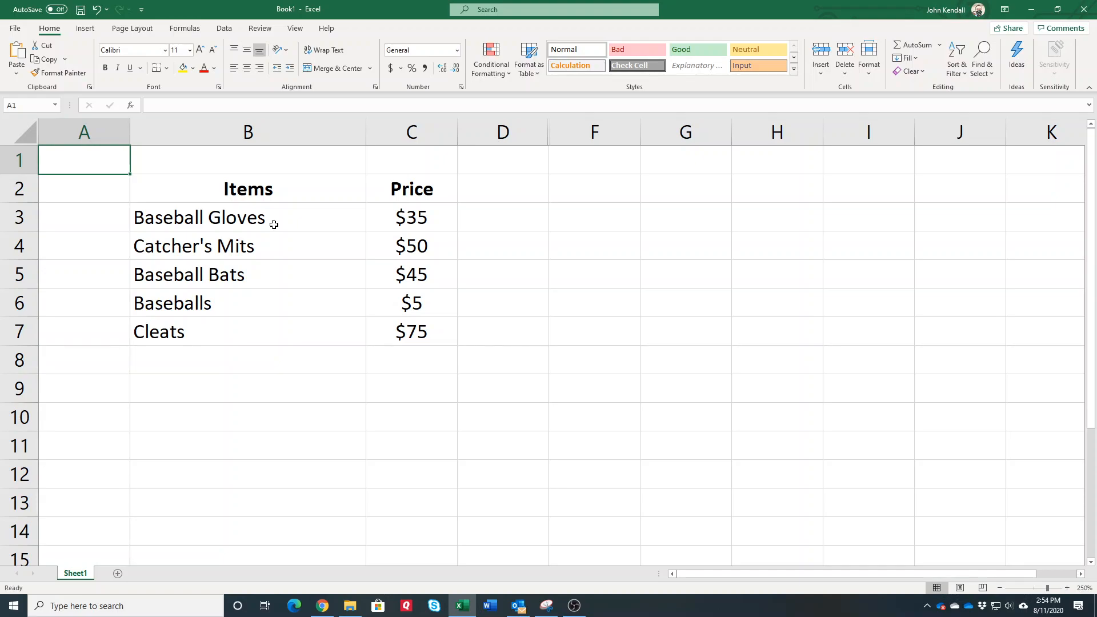
{"action": "left_click_drag", "start_coordinate": [284, 217], "coordinate": [283, 360]}
{"action": "left_click", "coordinate": [283, 267]}
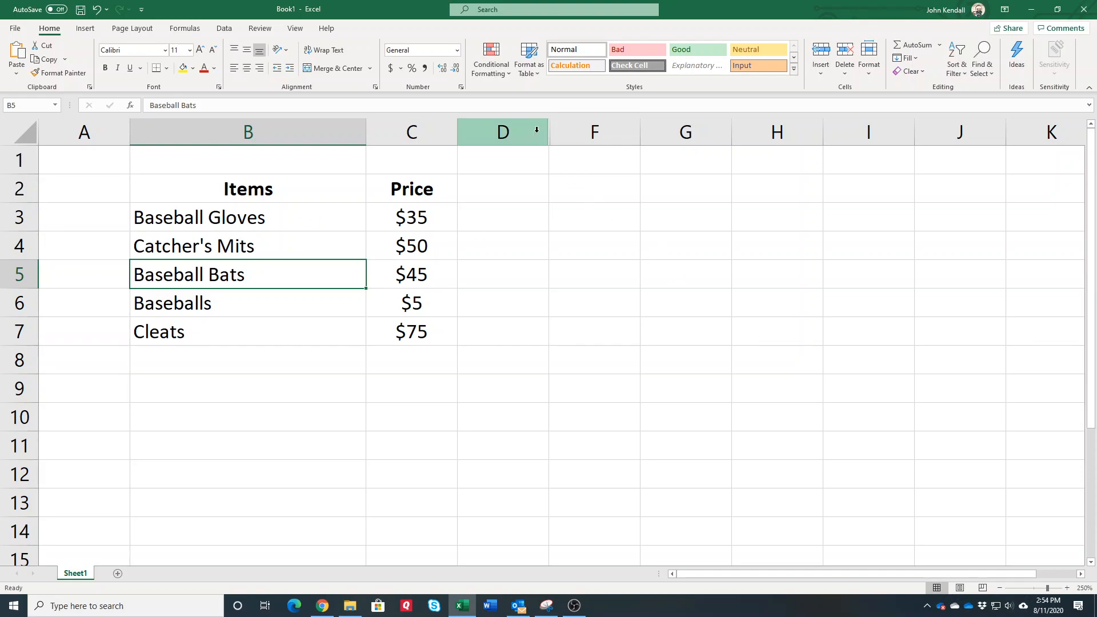
Step: Unhide the hidden column between columns D and F
{"action": "left_click_drag", "start_coordinate": [531, 129], "coordinate": [593, 132]}
{"action": "right_click", "coordinate": [592, 134]}
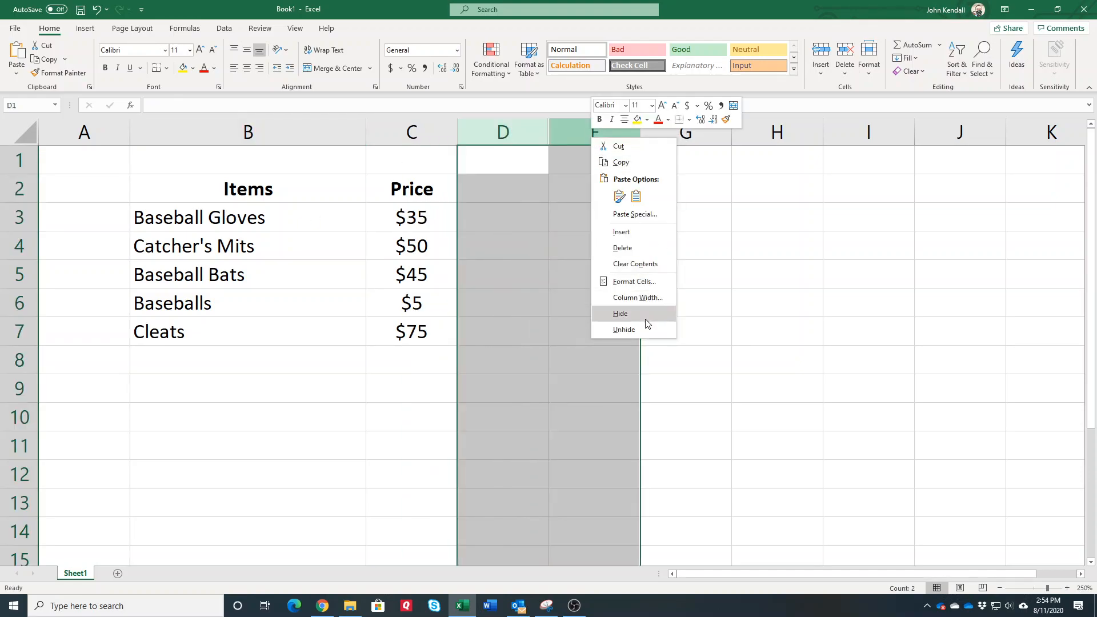
{"action": "left_click", "coordinate": [624, 330]}
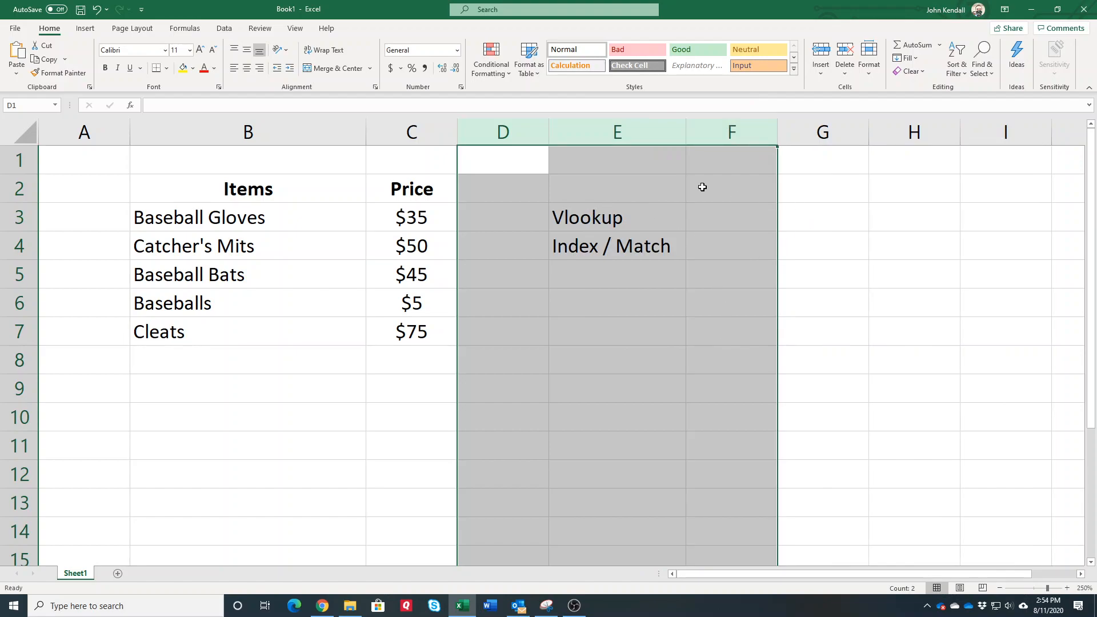
Step: Label cell E2 "User Choice" and enter Baseballs as the chosen item in F2
{"action": "left_click", "coordinate": [653, 188]}
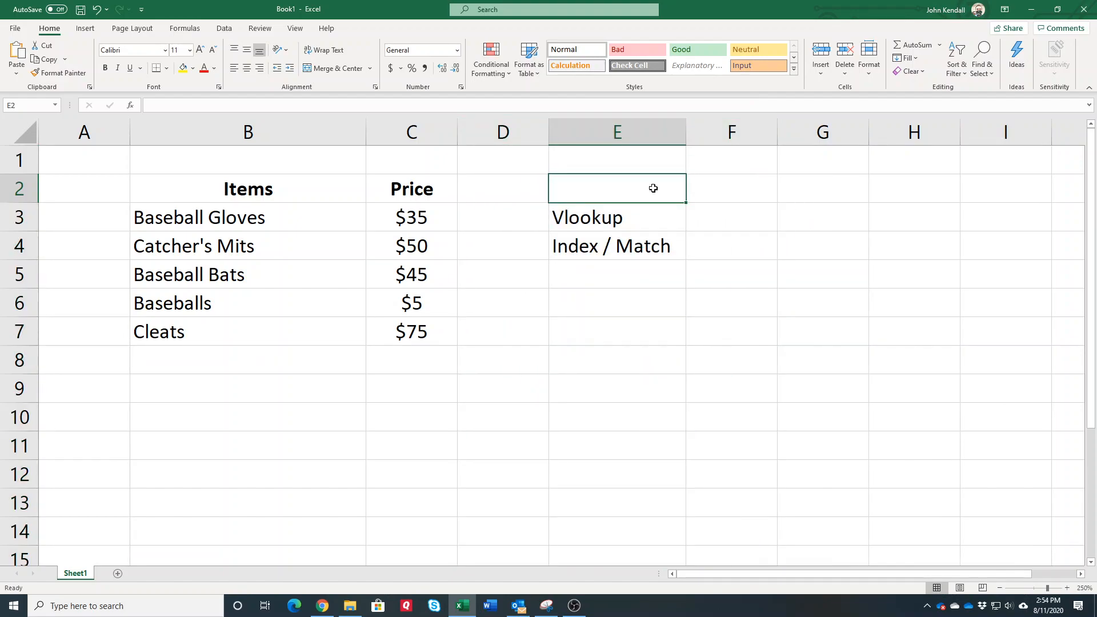
{"action": "type", "text": "User Ch"}
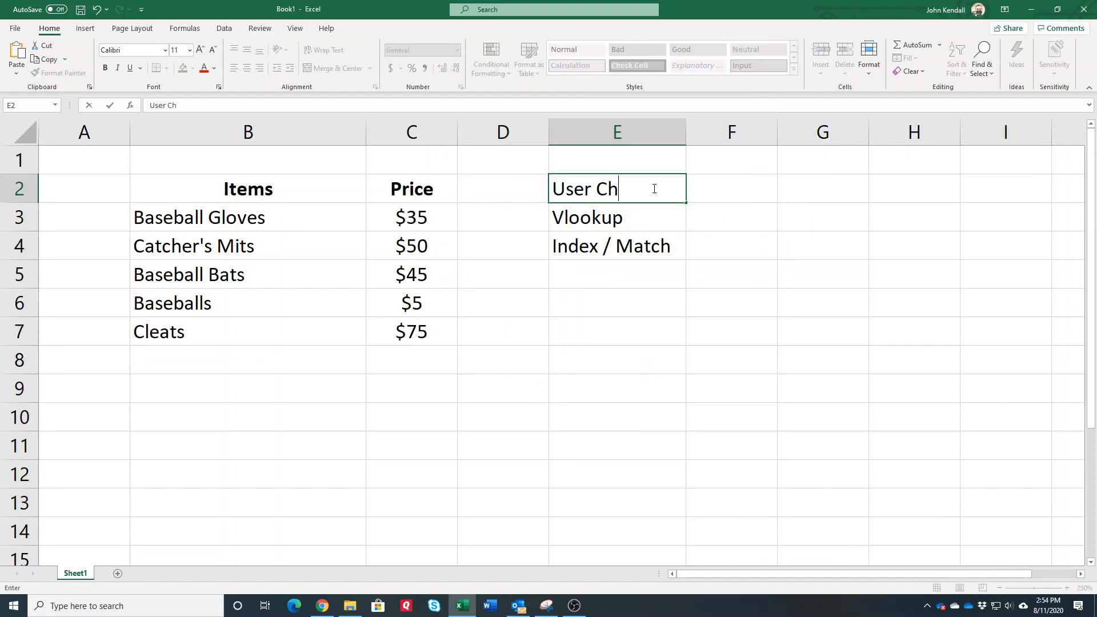
{"action": "type", "text": "oice"}
{"action": "key", "text": "Tab"}
{"action": "type", "text": "Baseballs"}
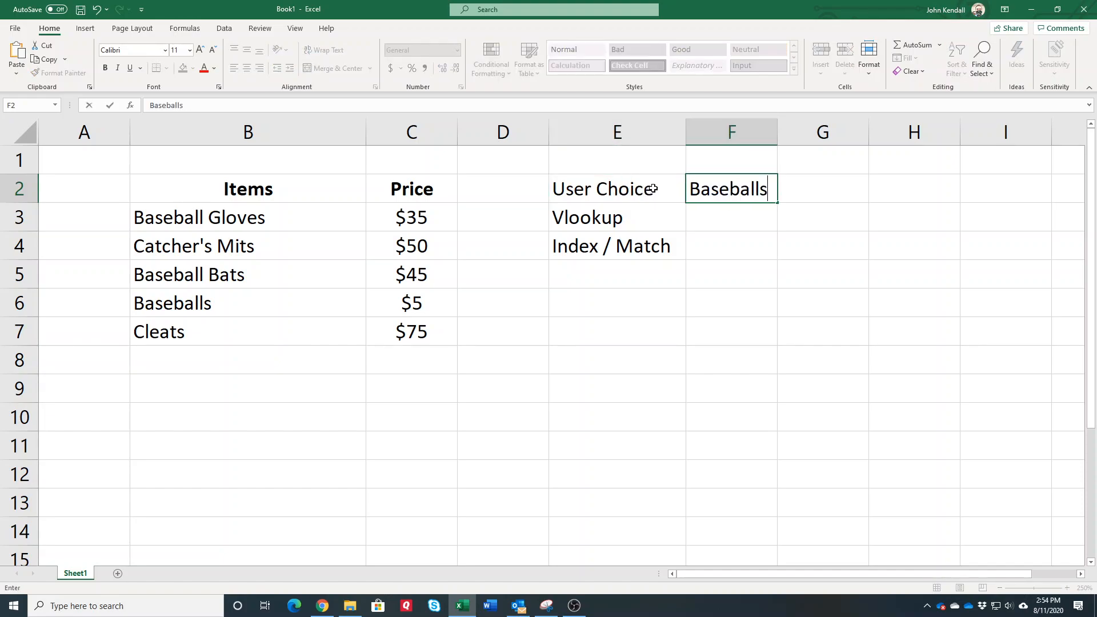
{"action": "key", "text": "Return"}
Step: Enter the formula =VLOOKUP(F2,$B$2:$C$7,2,FALSE) in F3 to return the chosen item's price
{"action": "key", "text": "Tab"}
{"action": "type", "text": "="}
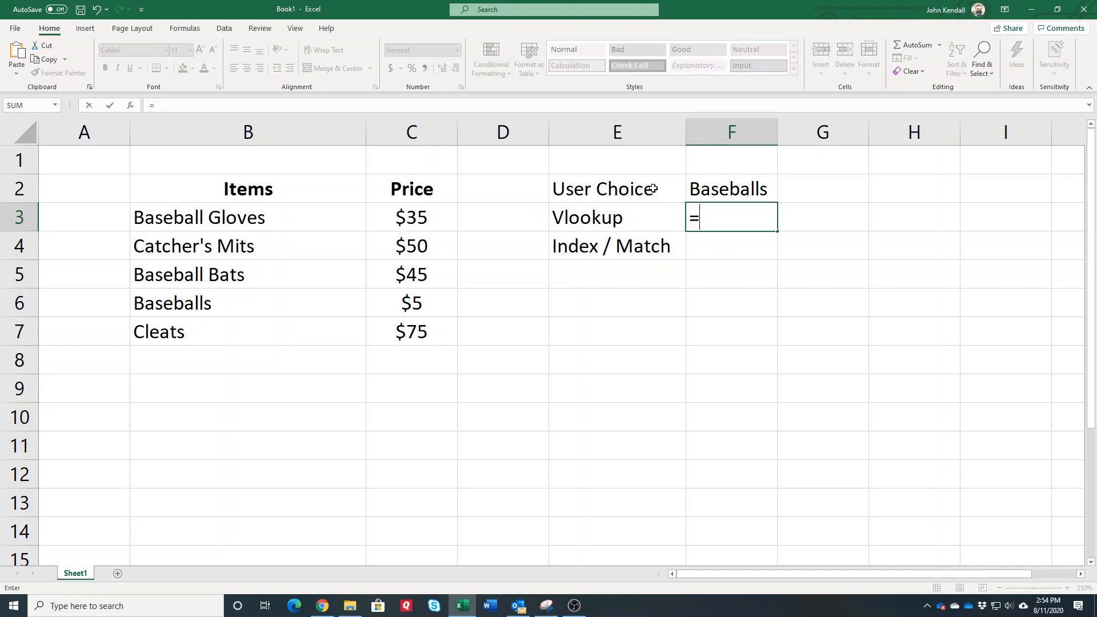
{"action": "type", "text": "vlookup"}
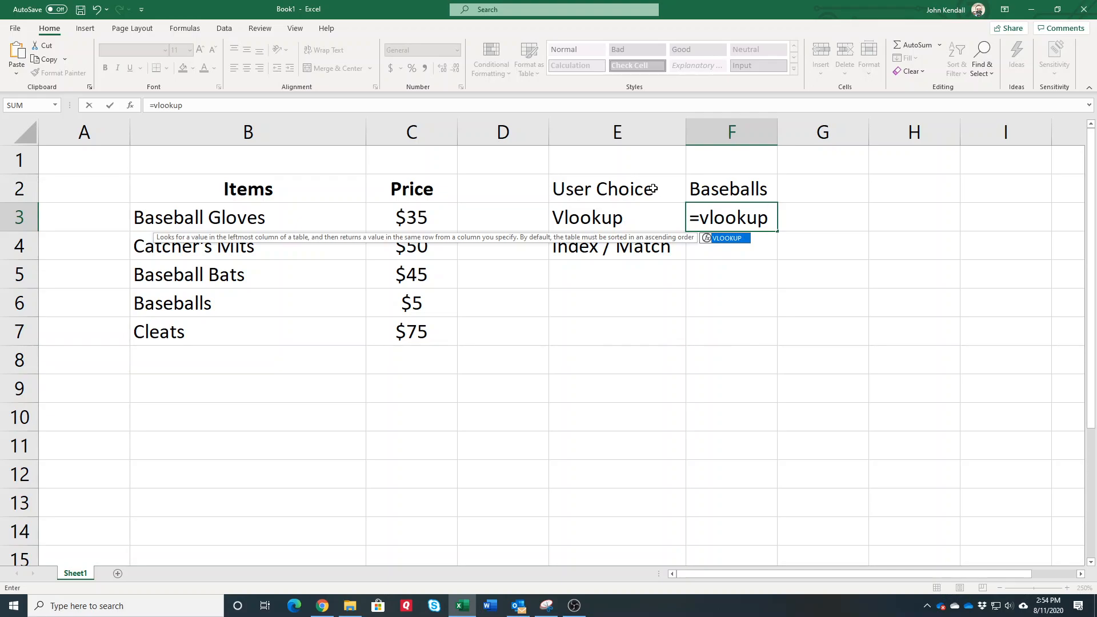
{"action": "type", "text": "("}
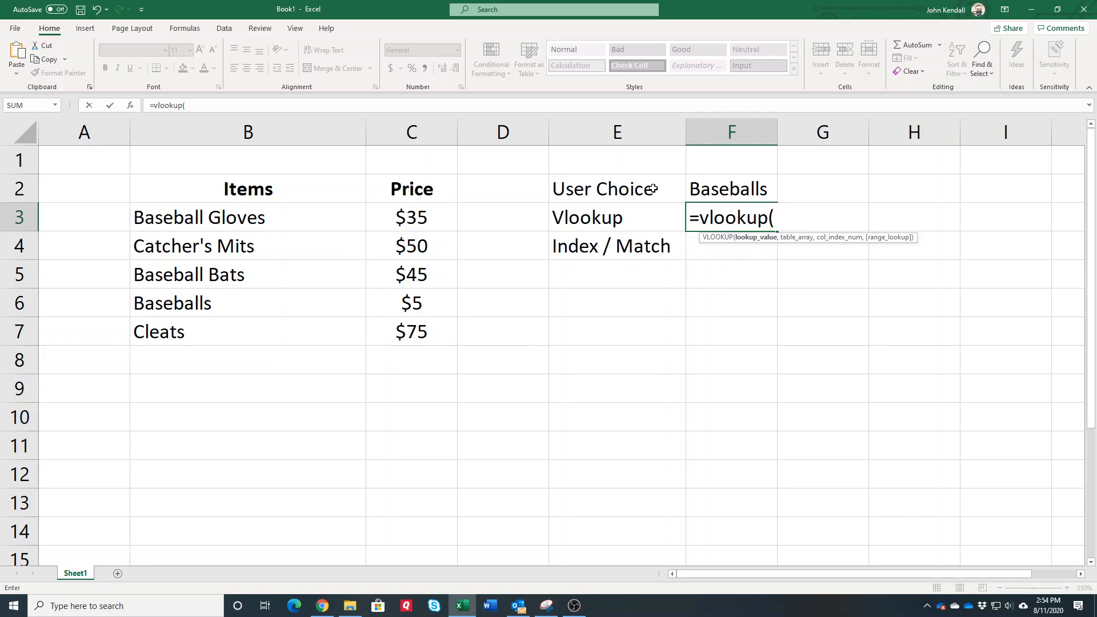
{"action": "left_click", "coordinate": [742, 189]}
{"action": "type", "text": ","}
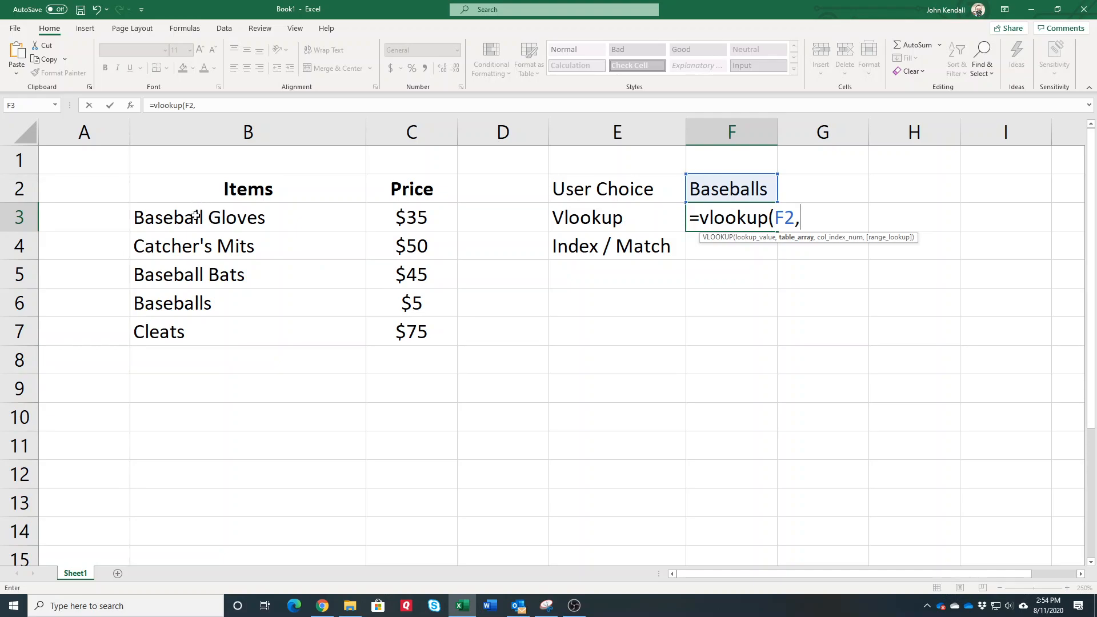
{"action": "left_click_drag", "start_coordinate": [196, 186], "coordinate": [396, 335]}
{"action": "key", "text": "F4"}
{"action": "type", "text": ","}
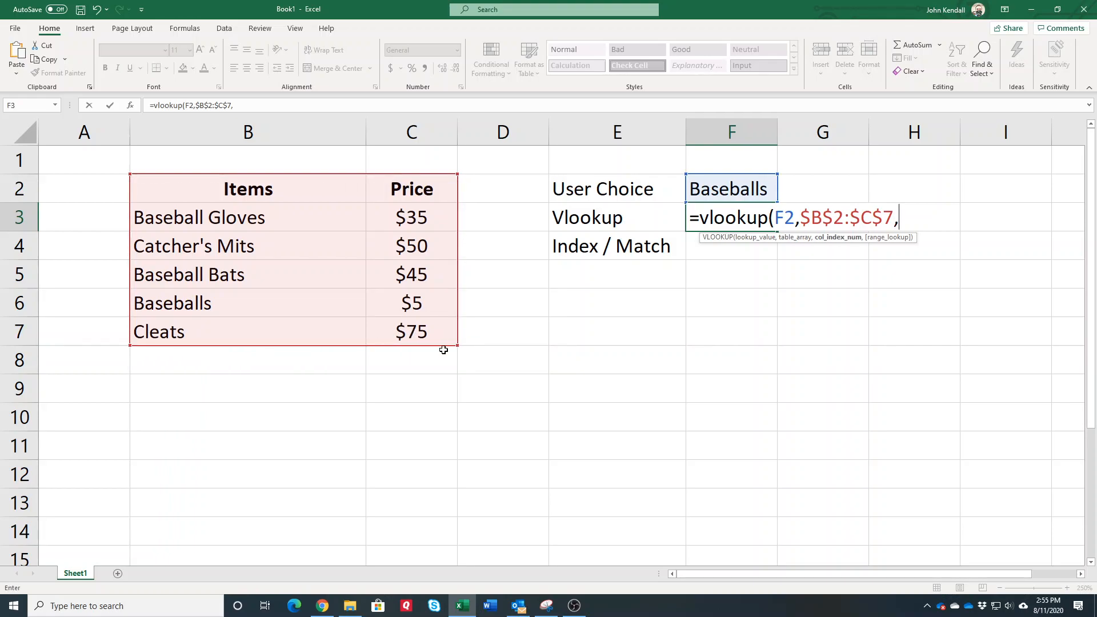
{"action": "type", "text": "2,false)"}
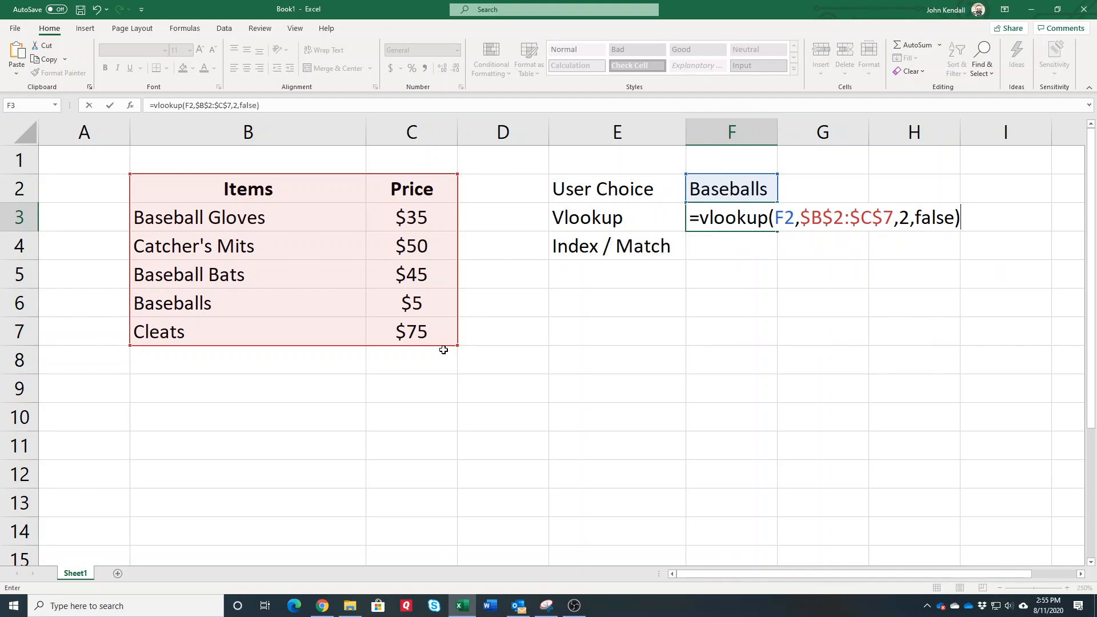
{"action": "key", "text": "Return"}
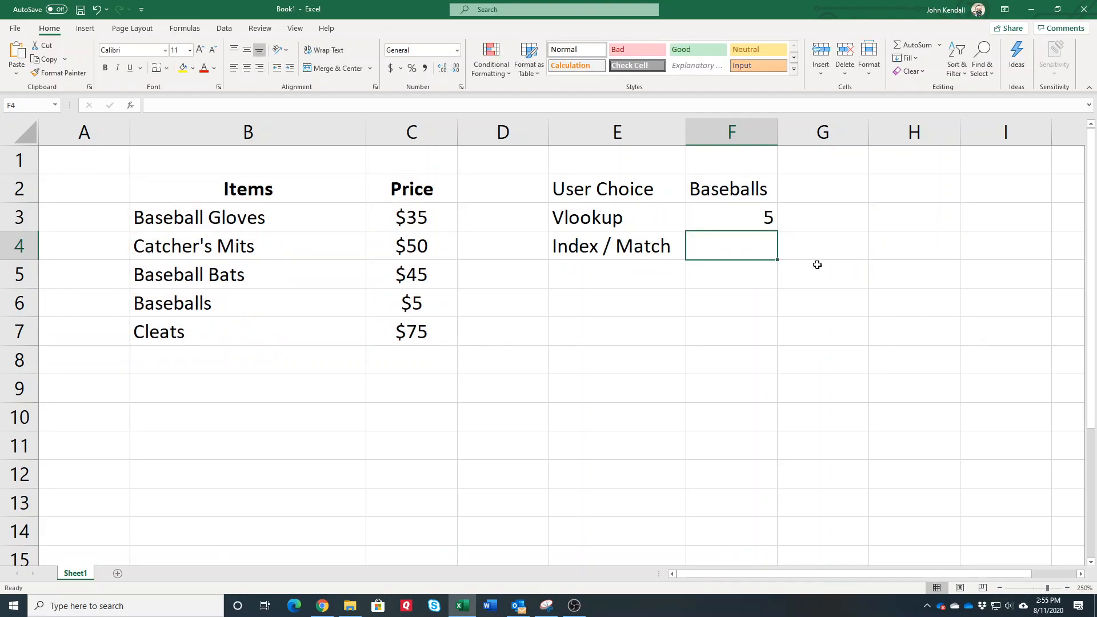
Step: Apply the dollar accounting number format to cells F3:F4
{"action": "left_click_drag", "start_coordinate": [701, 224], "coordinate": [707, 239]}
{"action": "right_click", "coordinate": [707, 239]}
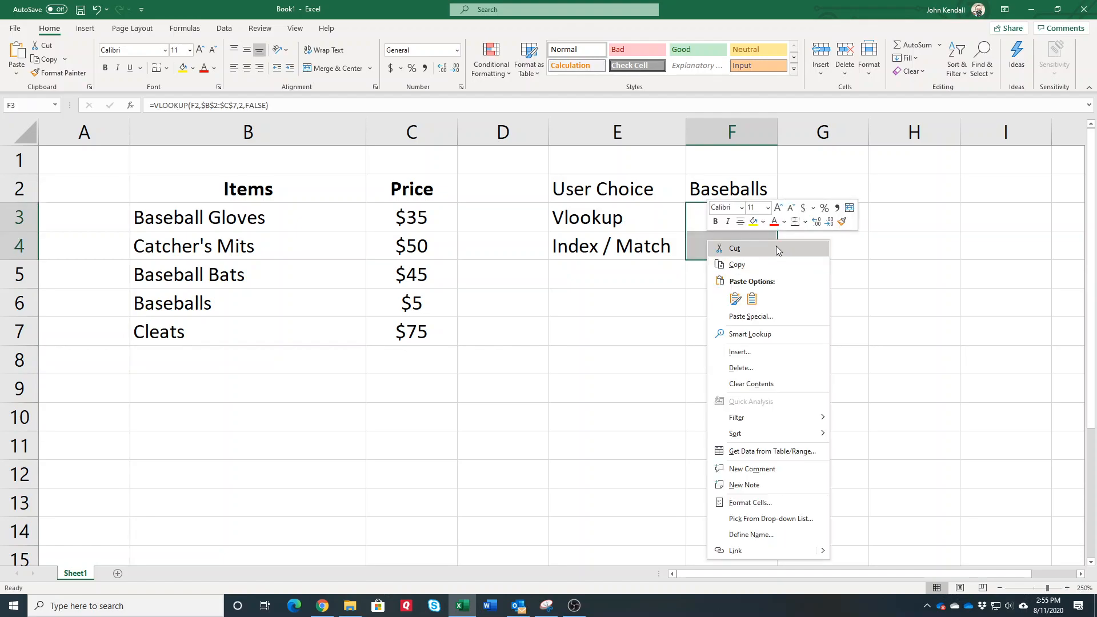
{"action": "left_click", "coordinate": [803, 208]}
{"action": "left_click", "coordinate": [783, 298]}
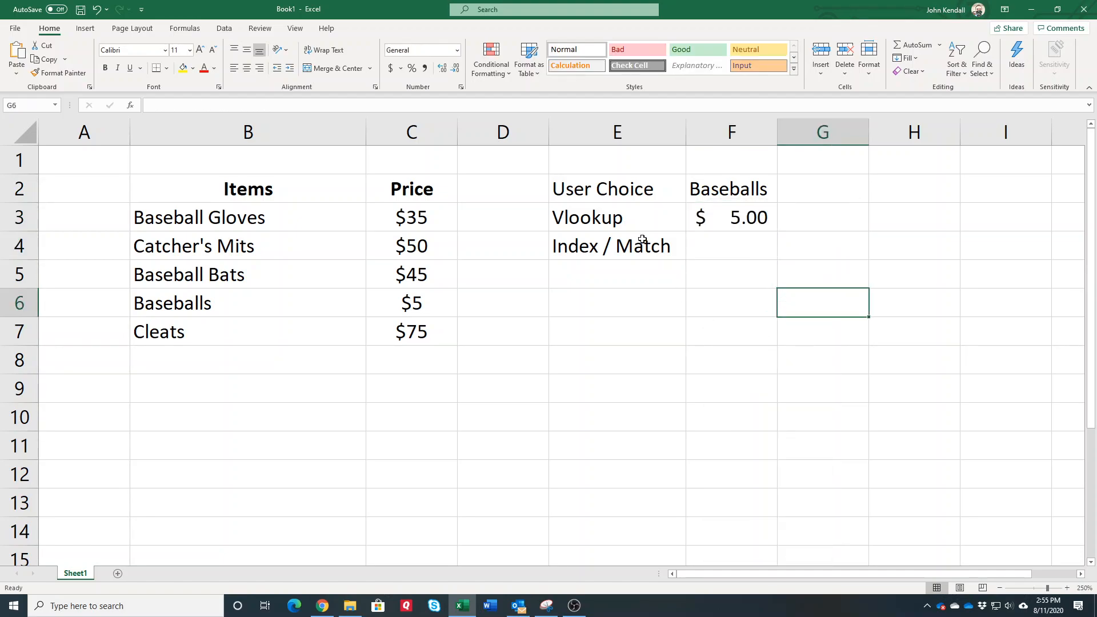
Step: Enter the formula =INDEX($C:$C,MATCH(F2,B:B,0)) in F4 to look up the same price
{"action": "left_click", "coordinate": [727, 215]}
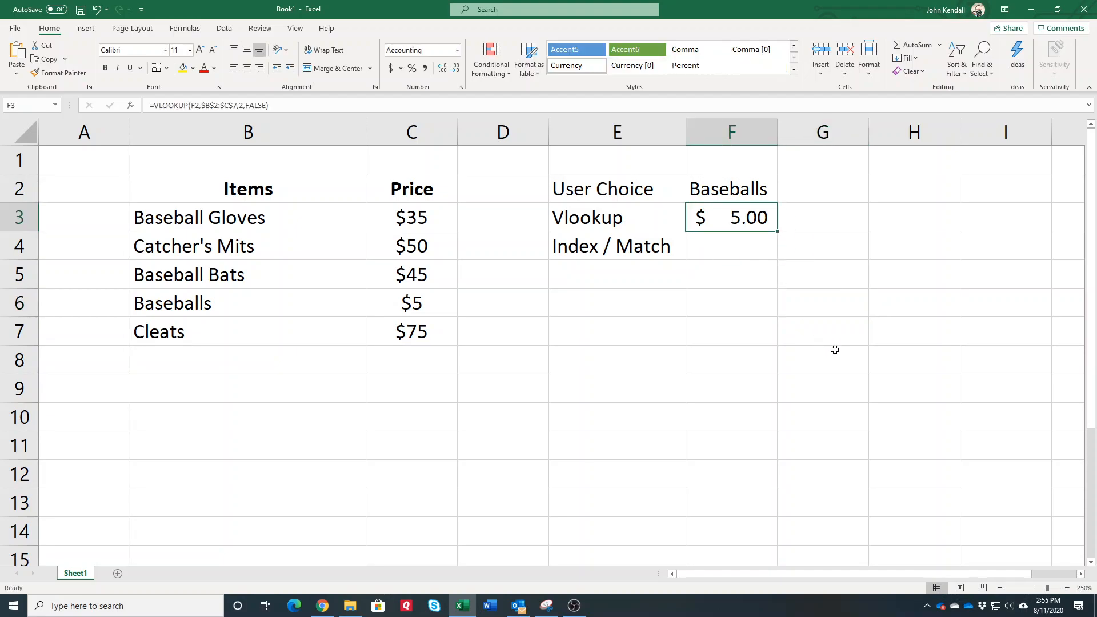
{"action": "left_click", "coordinate": [715, 252]}
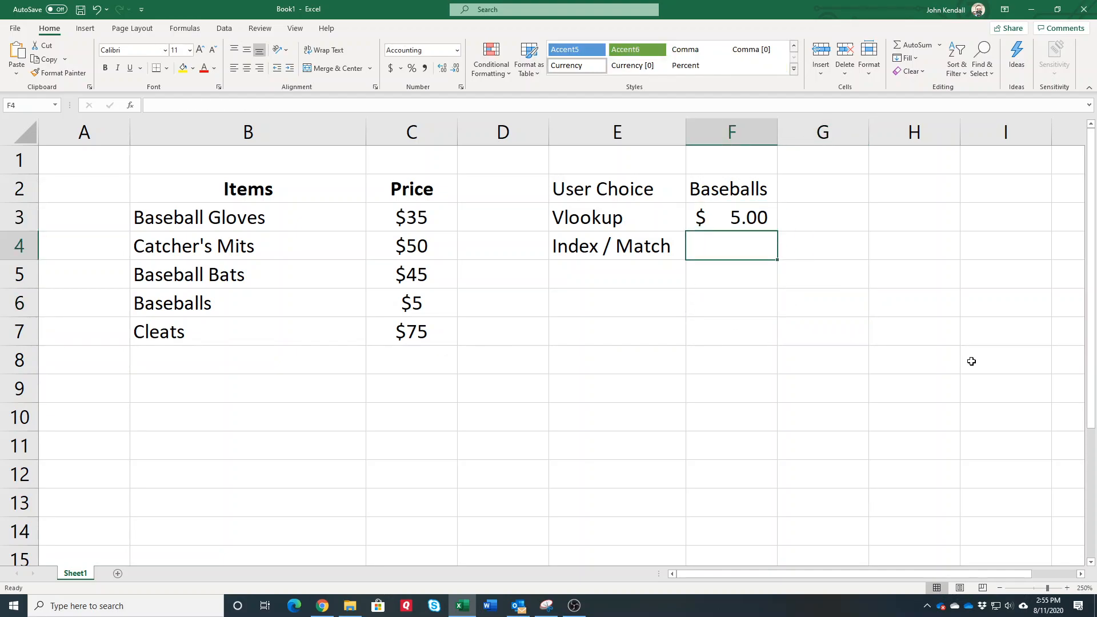
{"action": "type", "text": "=index("}
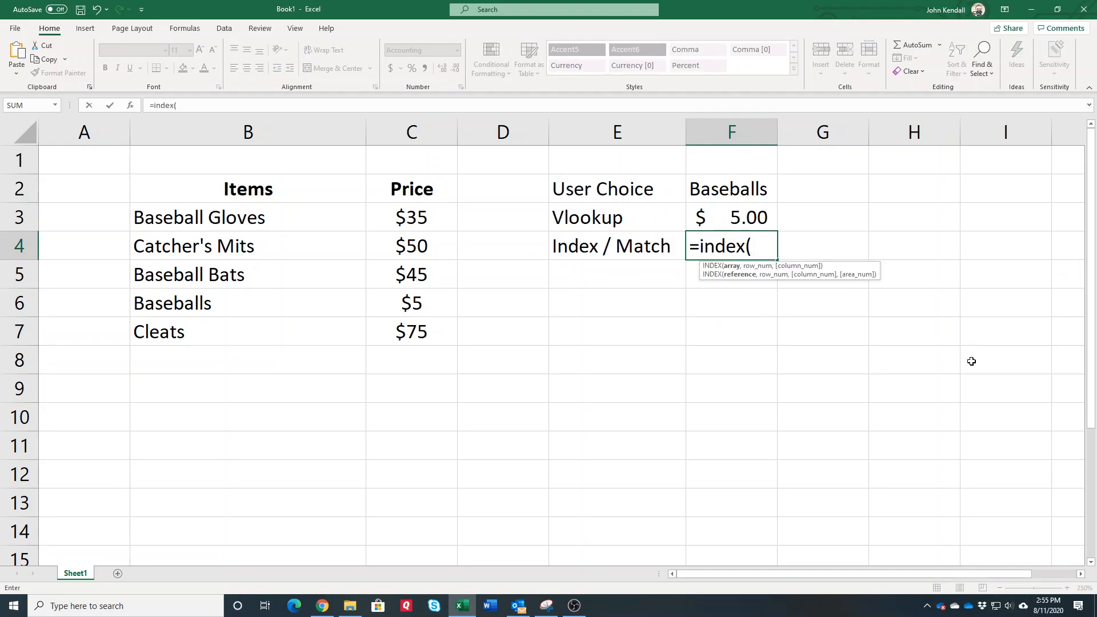
{"action": "left_click", "coordinate": [424, 131]}
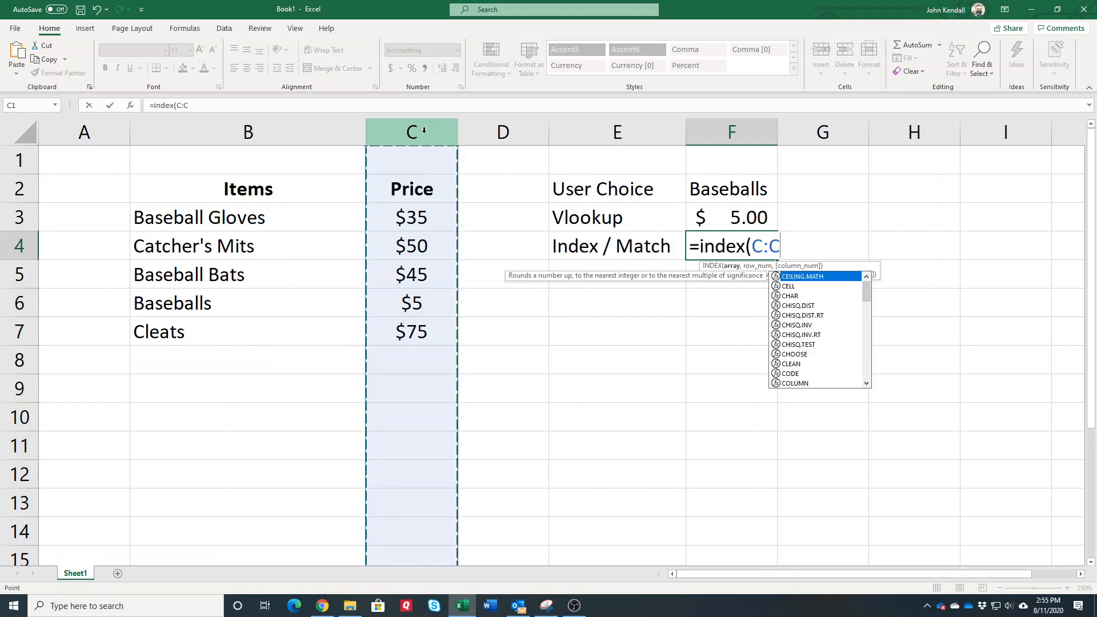
{"action": "key", "text": "F4"}
{"action": "type", "text": ",mat"}
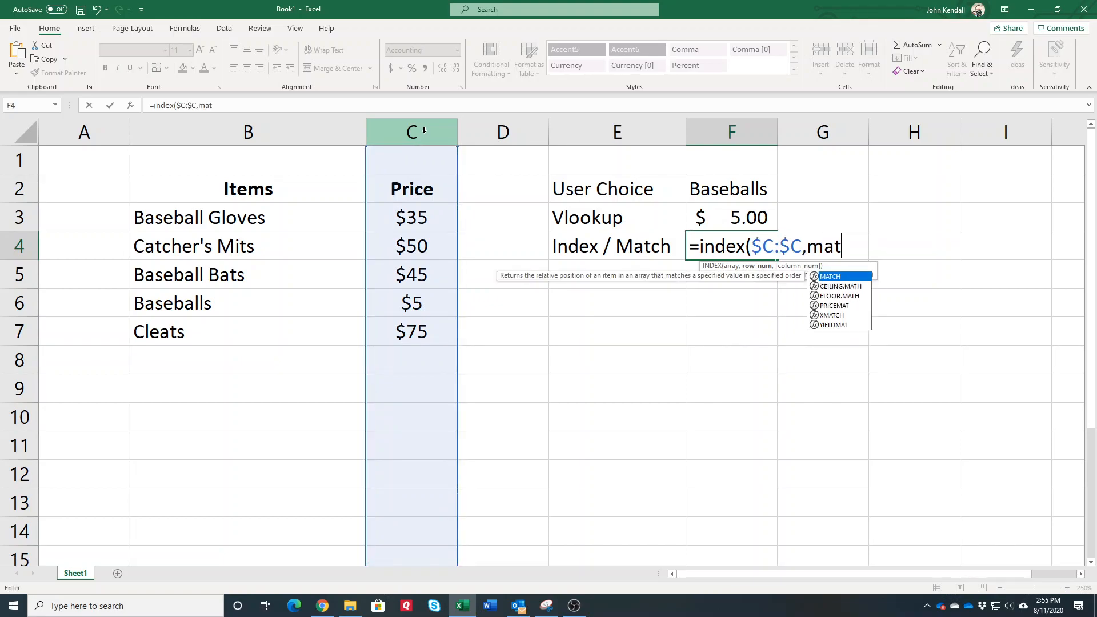
{"action": "type", "text": "ch("}
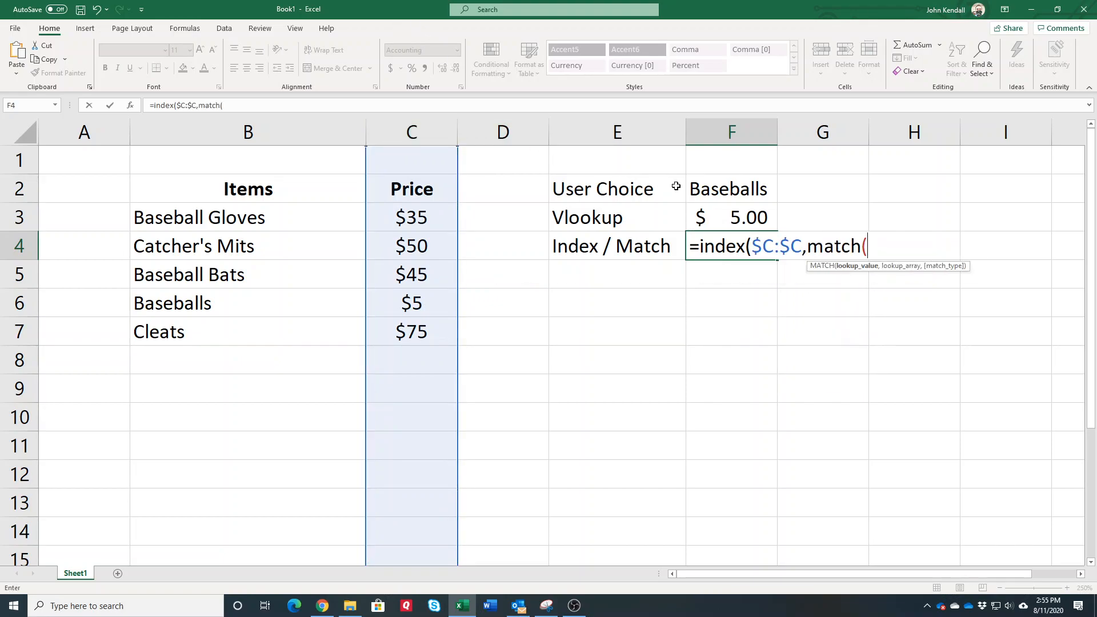
{"action": "left_click", "coordinate": [696, 187]}
{"action": "type", "text": ","}
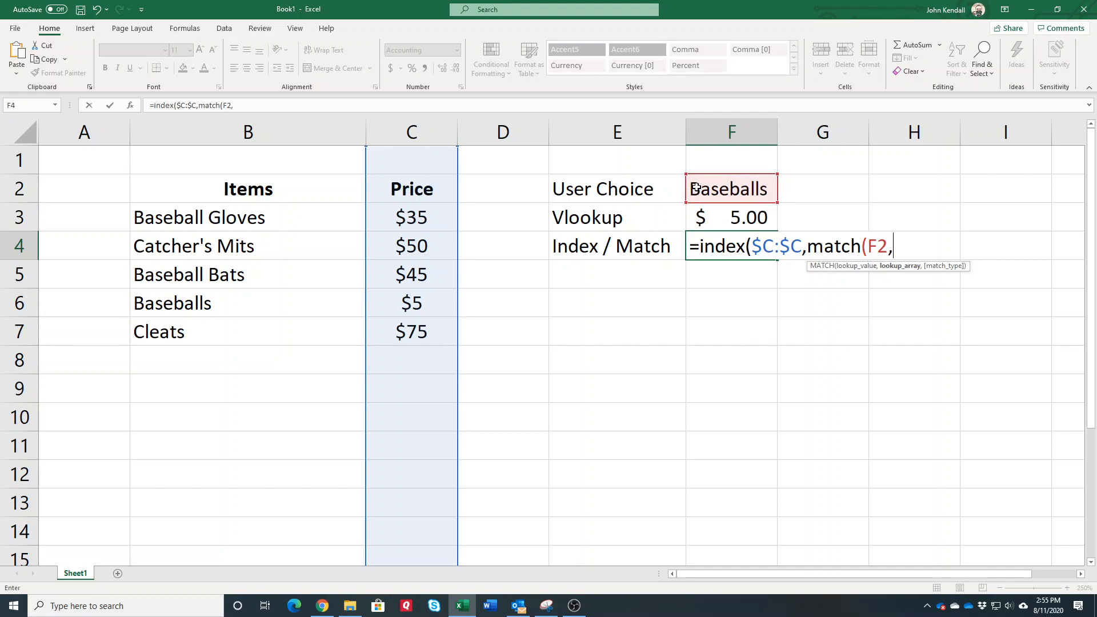
{"action": "left_click", "coordinate": [289, 127]}
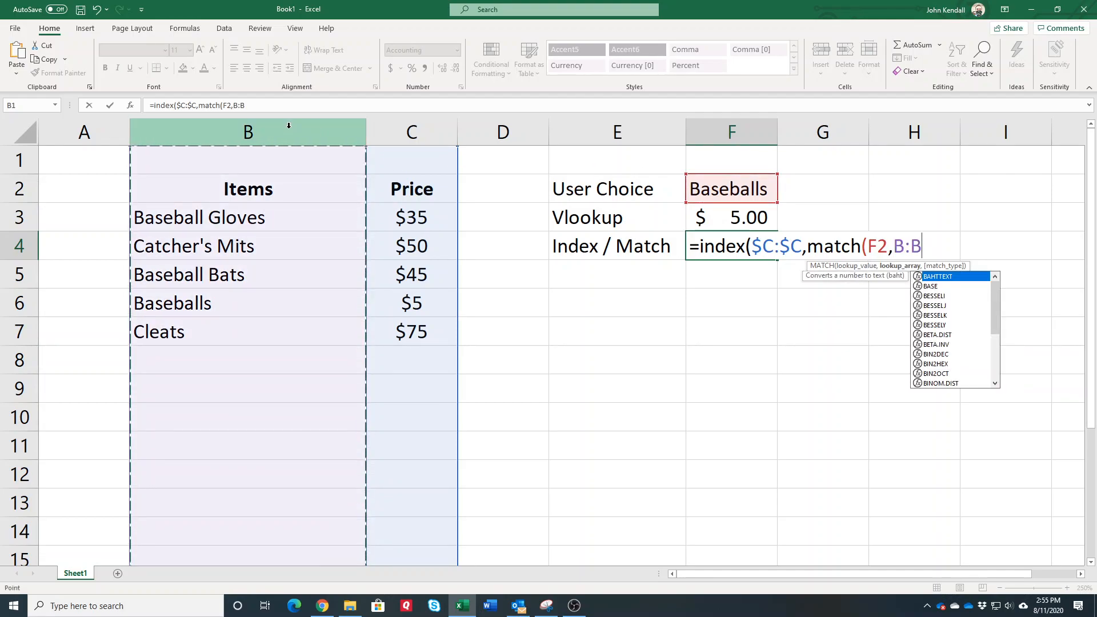
{"action": "type", "text": ",0))"}
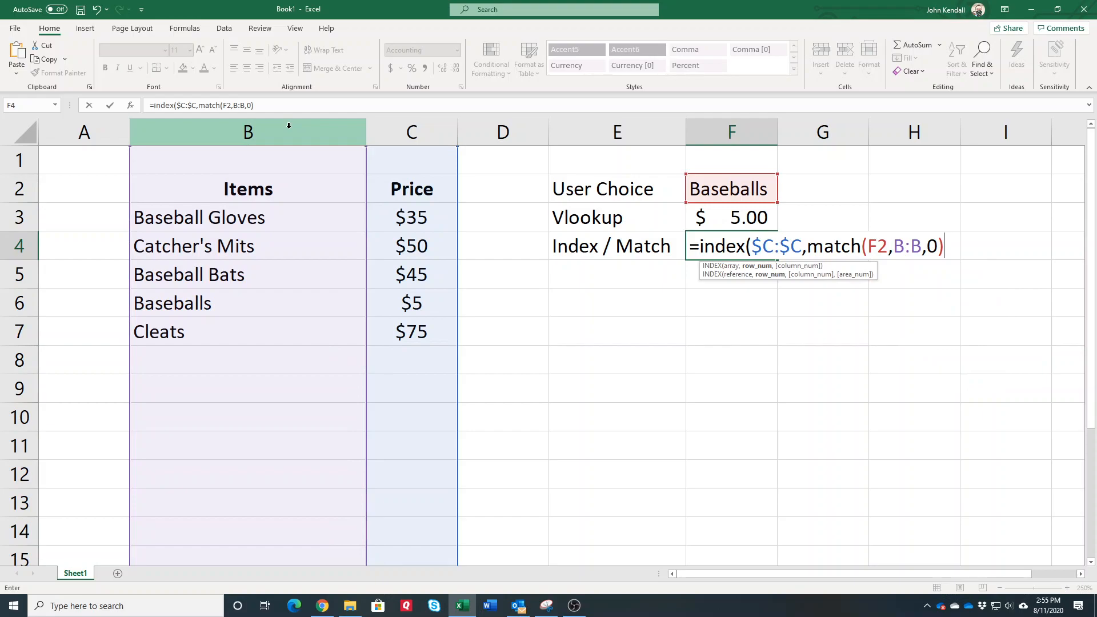
{"action": "key", "text": "Return"}
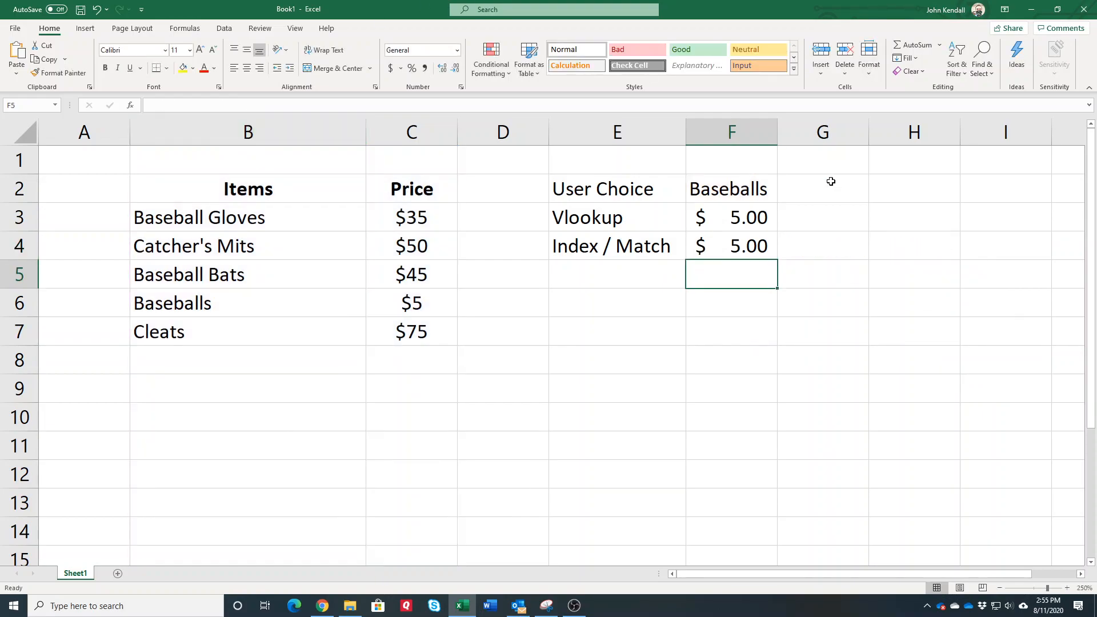
Step: Change the user choice in F2 to Cleats
{"action": "left_click", "coordinate": [689, 181]}
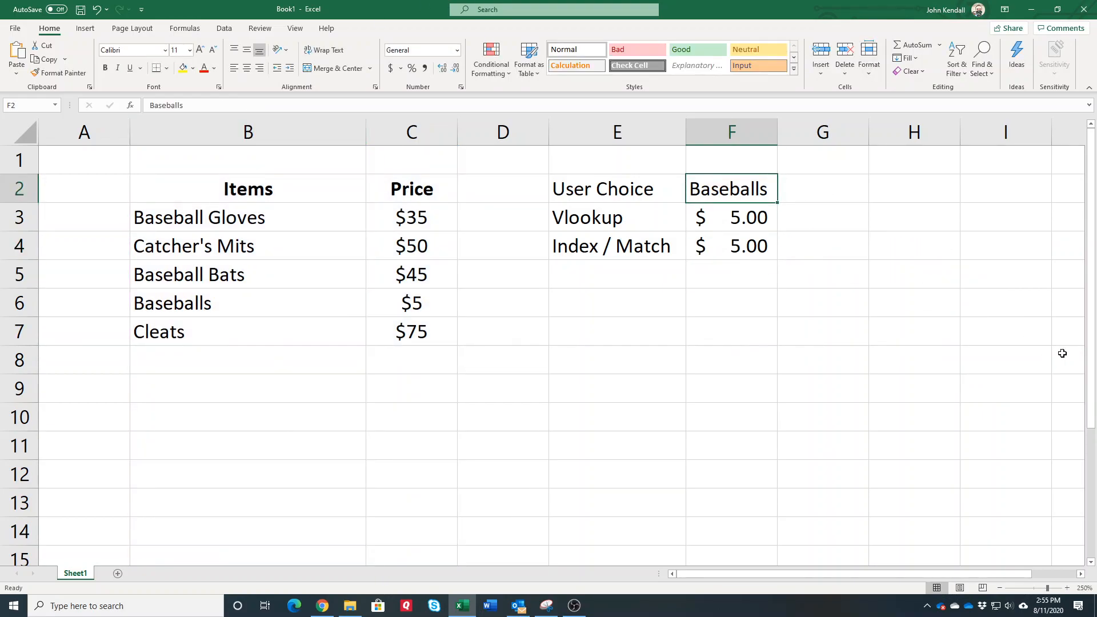
{"action": "type", "text": "Cleats"}
{"action": "key", "text": "Return"}
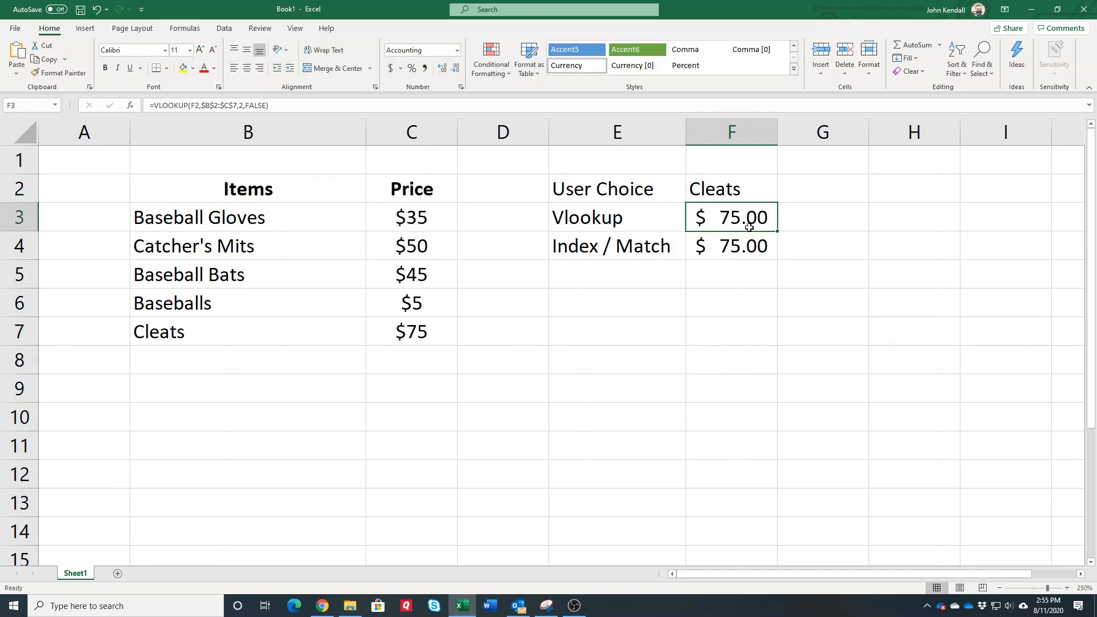
Step: Review the INDEX/MATCH formula in F4 and the VLOOKUP formula's arguments in F3
{"action": "left_click", "coordinate": [753, 252]}
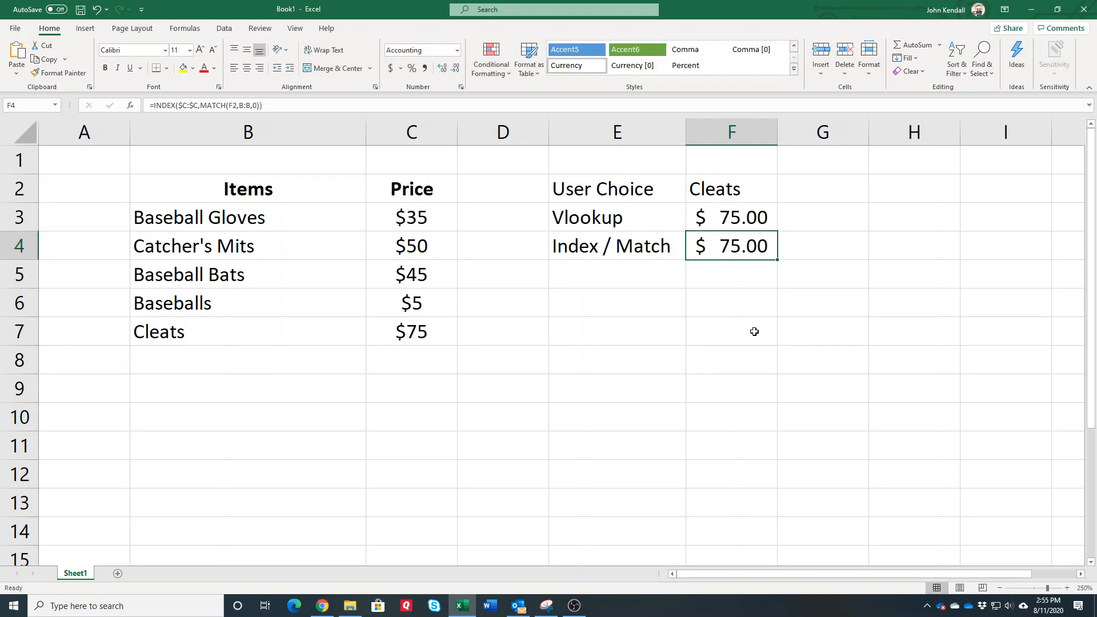
{"action": "left_click", "coordinate": [747, 196]}
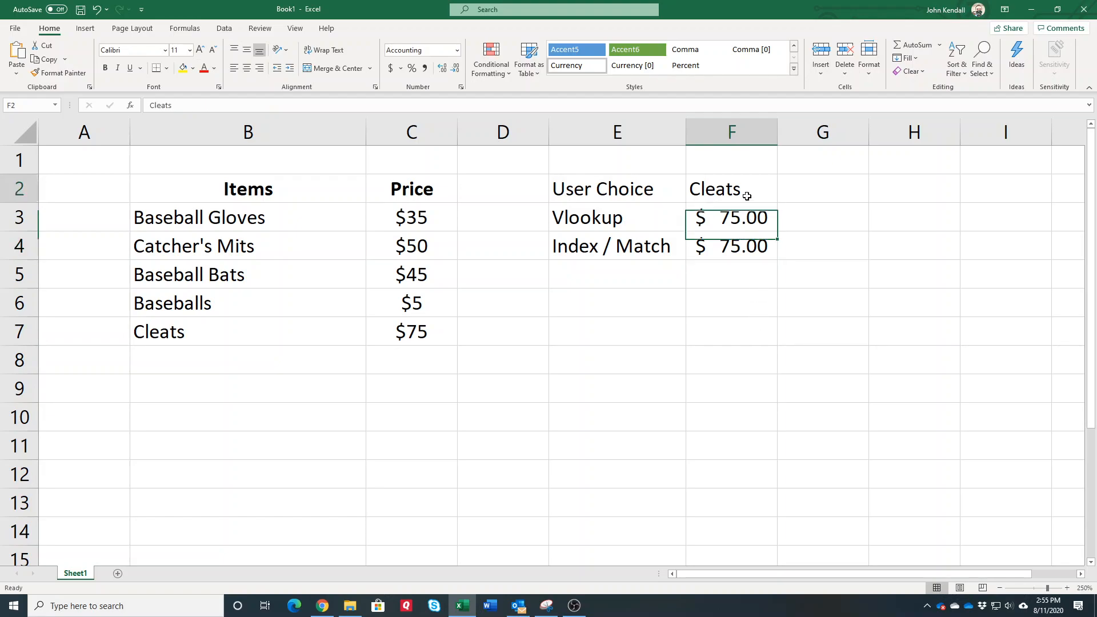
{"action": "left_click", "coordinate": [758, 228]}
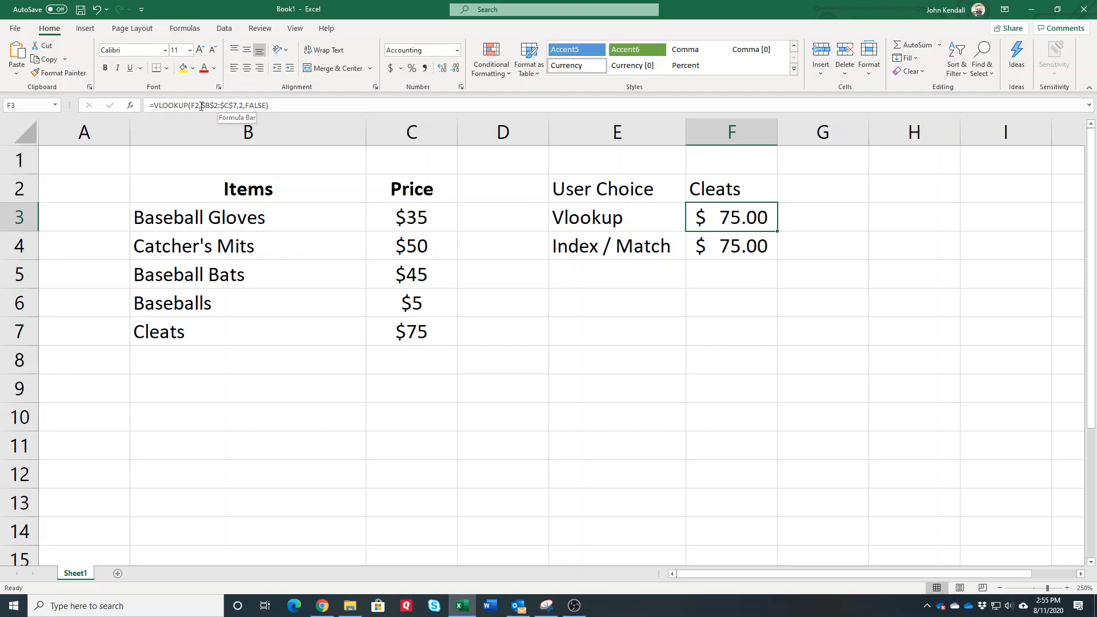
{"action": "left_click_drag", "start_coordinate": [192, 105], "coordinate": [272, 110]}
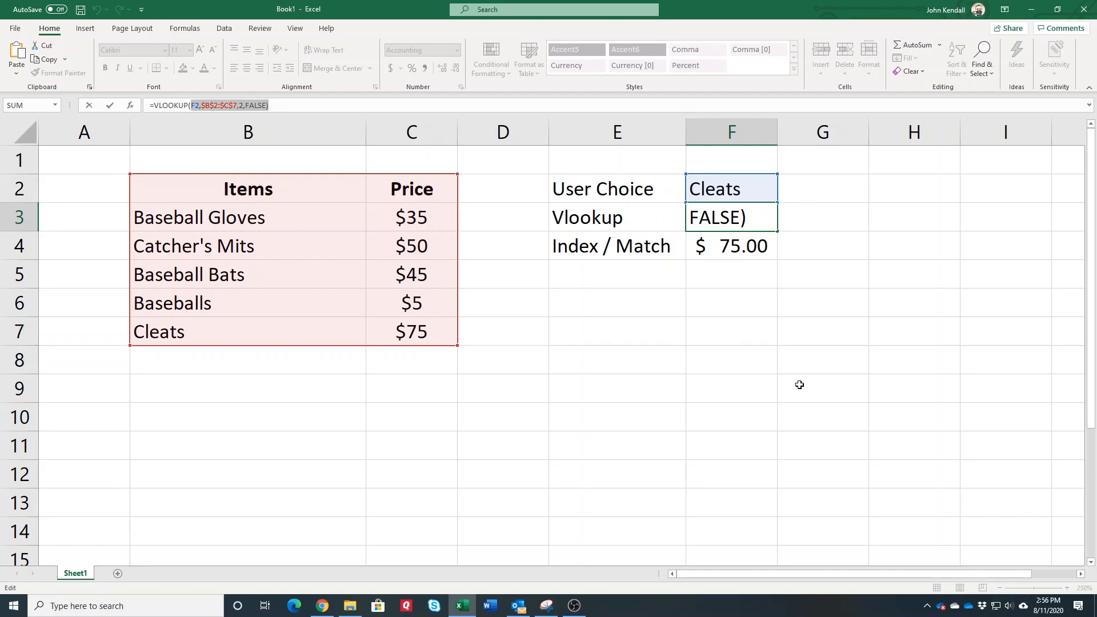
{"action": "key", "text": "ctrl+Return"}
Step: Name cell F2 User_Choice and use the defined name to jump back to it
{"action": "left_click", "coordinate": [735, 192]}
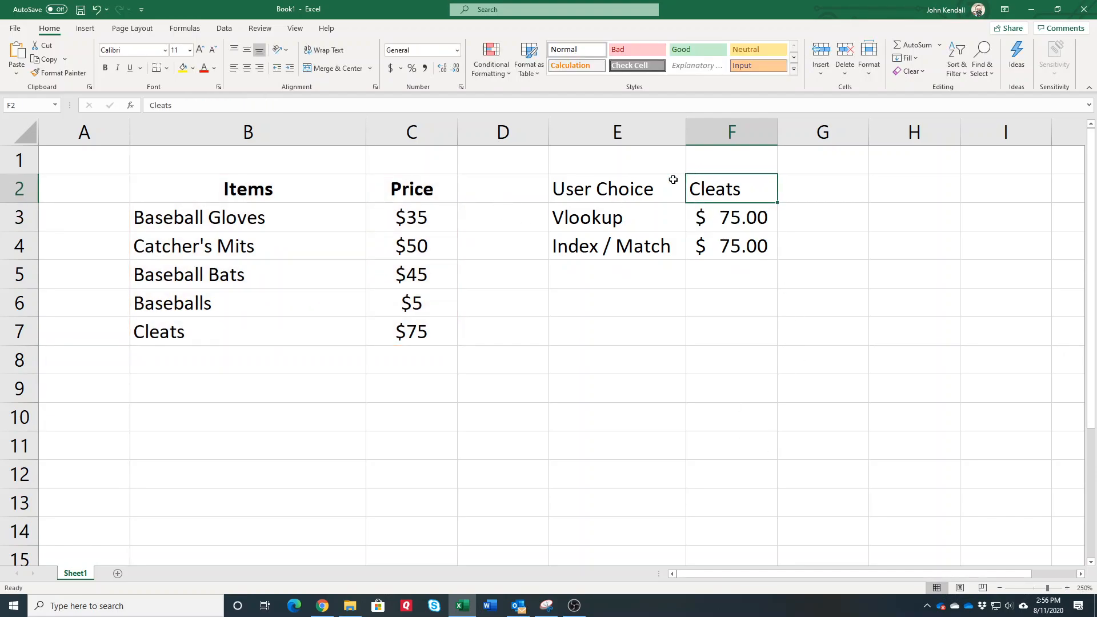
{"action": "left_click", "coordinate": [27, 102]}
{"action": "type", "text": "User_choice"}
{"action": "left_click", "coordinate": [571, 303]}
{"action": "left_click", "coordinate": [487, 443]}
{"action": "left_click", "coordinate": [58, 105]}
{"action": "left_click", "coordinate": [35, 120]}
Step: Replace the F2 reference in the VLOOKUP formula in F3 with the name User_Choice
{"action": "left_click", "coordinate": [763, 220]}
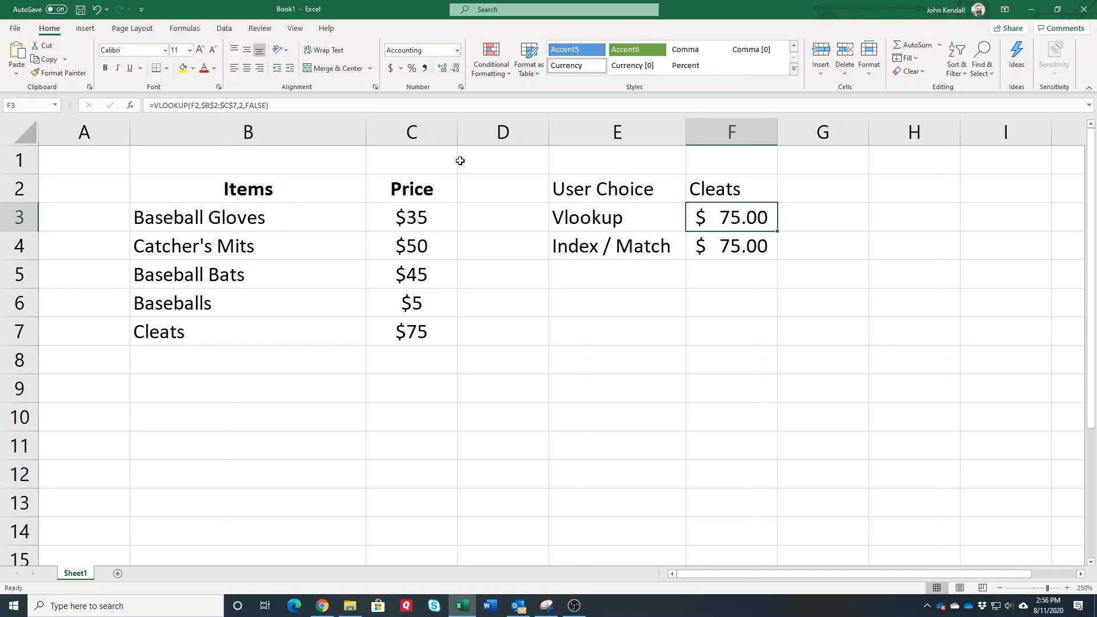
{"action": "double_click", "coordinate": [192, 105]}
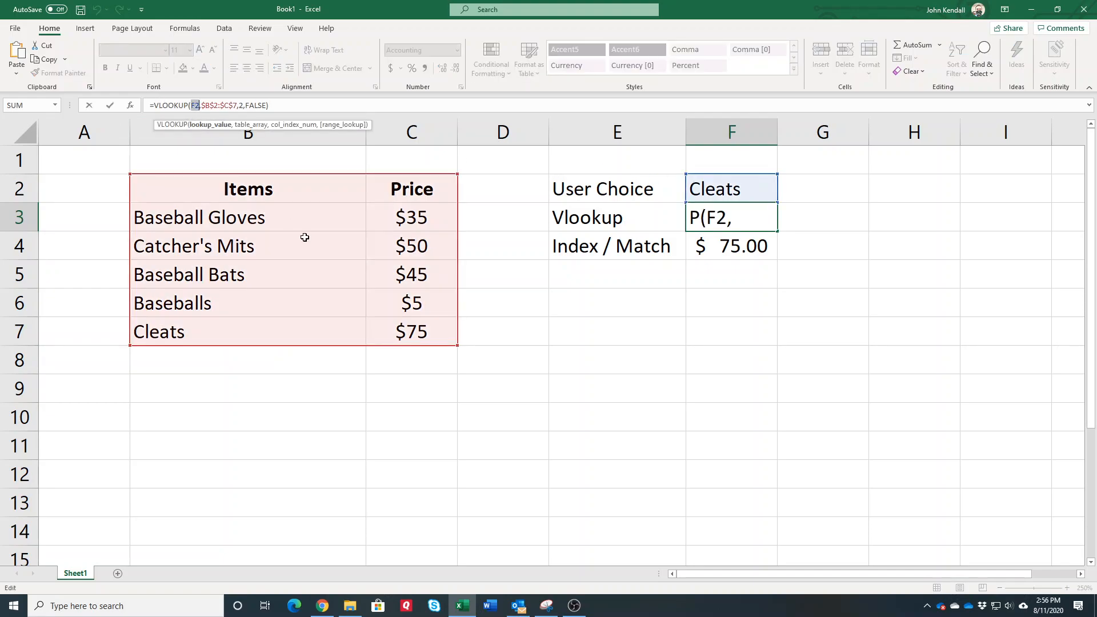
{"action": "type", "text": "User_choi"}
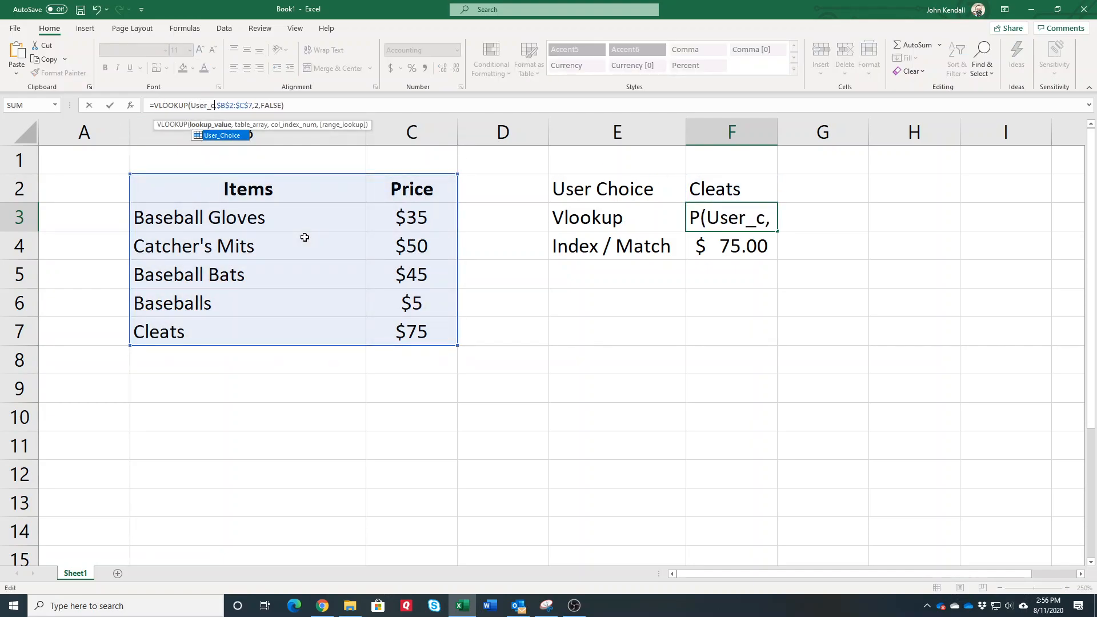
{"action": "type", "text": "ce"}
{"action": "key", "text": "Return"}
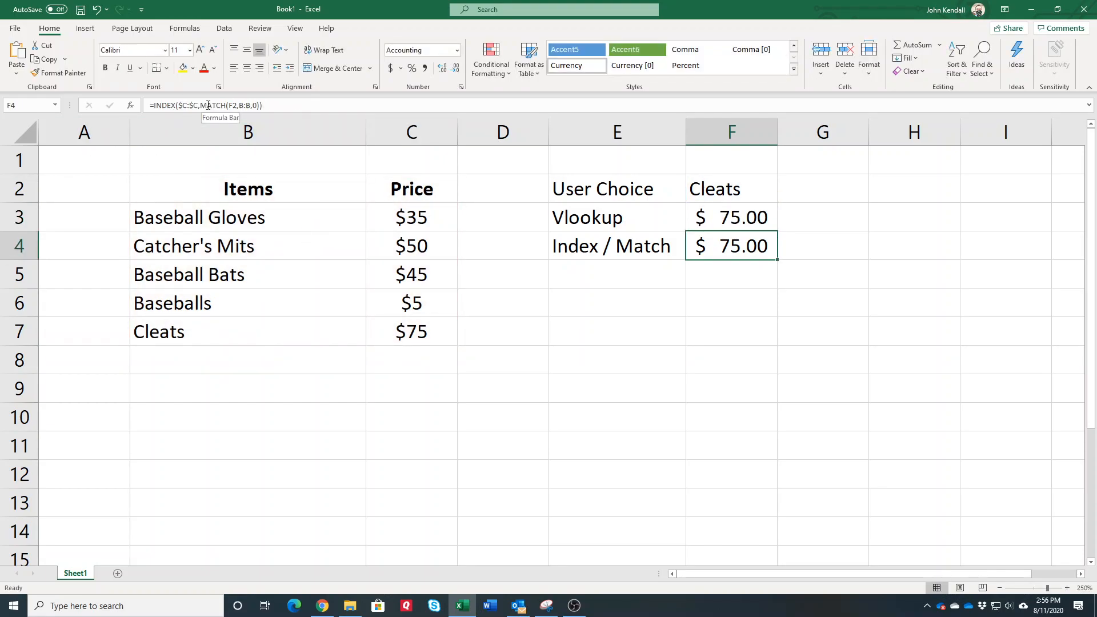
Step: Replace the F2 reference in the INDEX/MATCH formula in F4 with the name User_Choice
{"action": "double_click", "coordinate": [233, 106]}
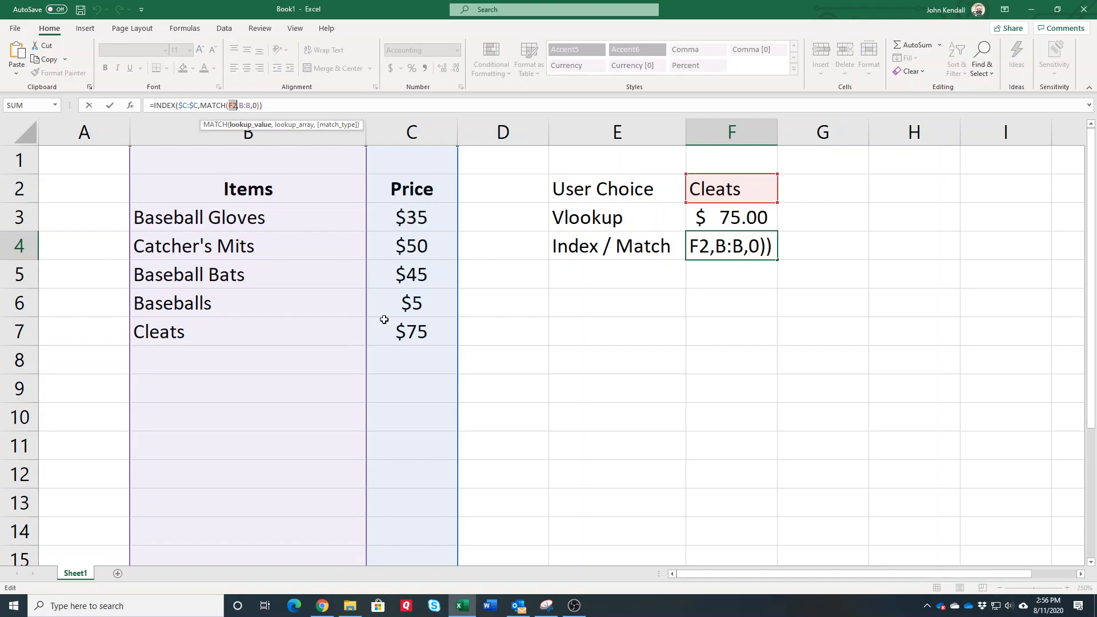
{"action": "type", "text": "User_ch"}
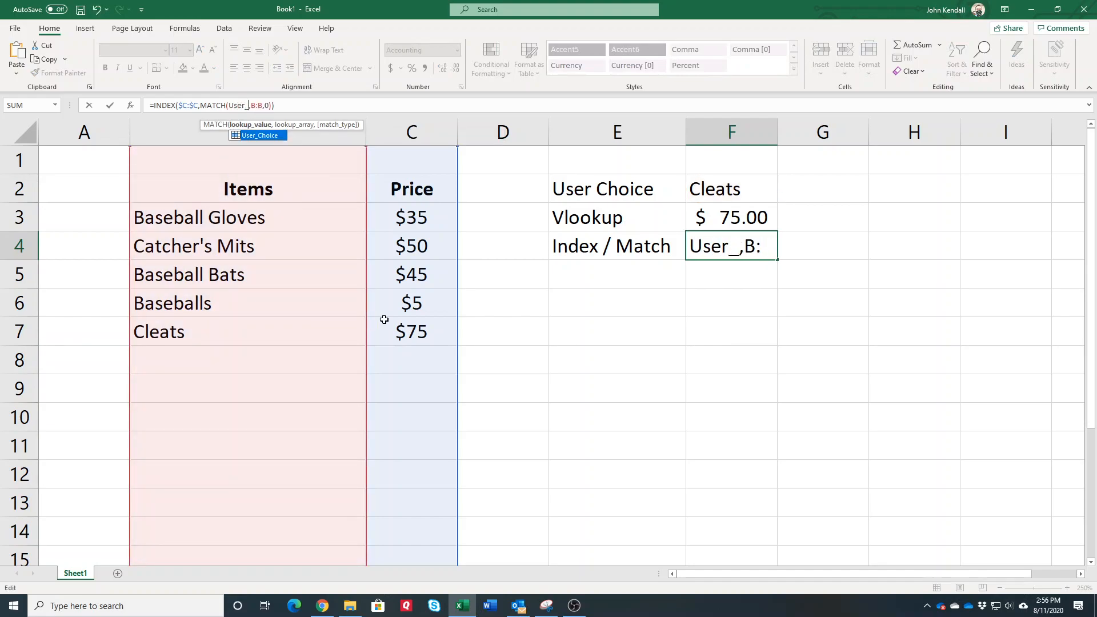
{"action": "key", "text": "Tab"}
{"action": "key", "text": "Return"}
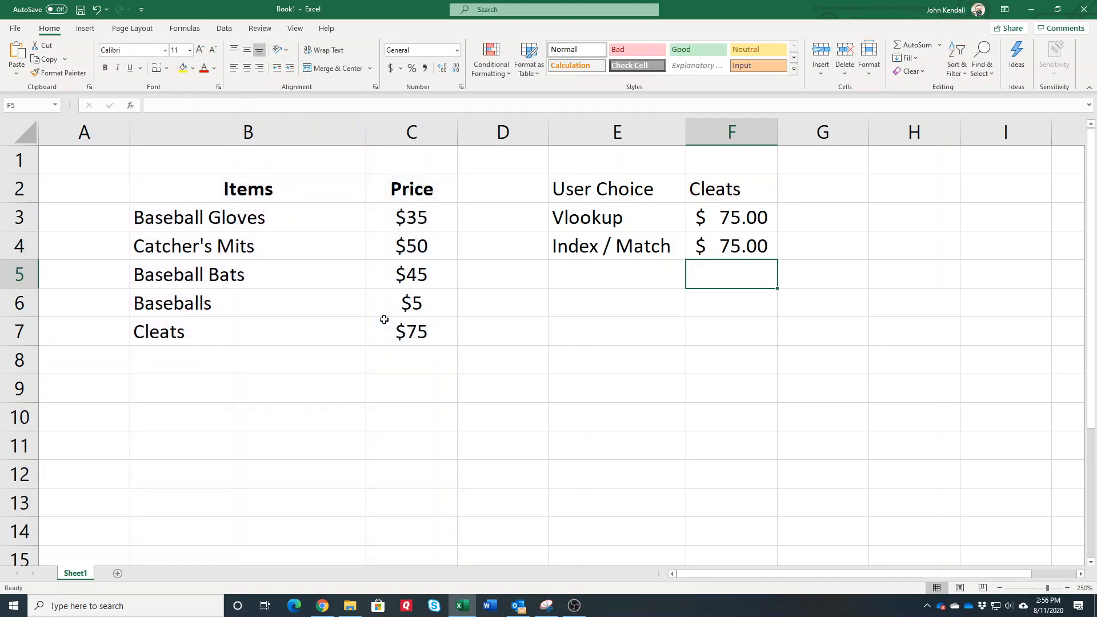
{"action": "left_click", "coordinate": [742, 251]}
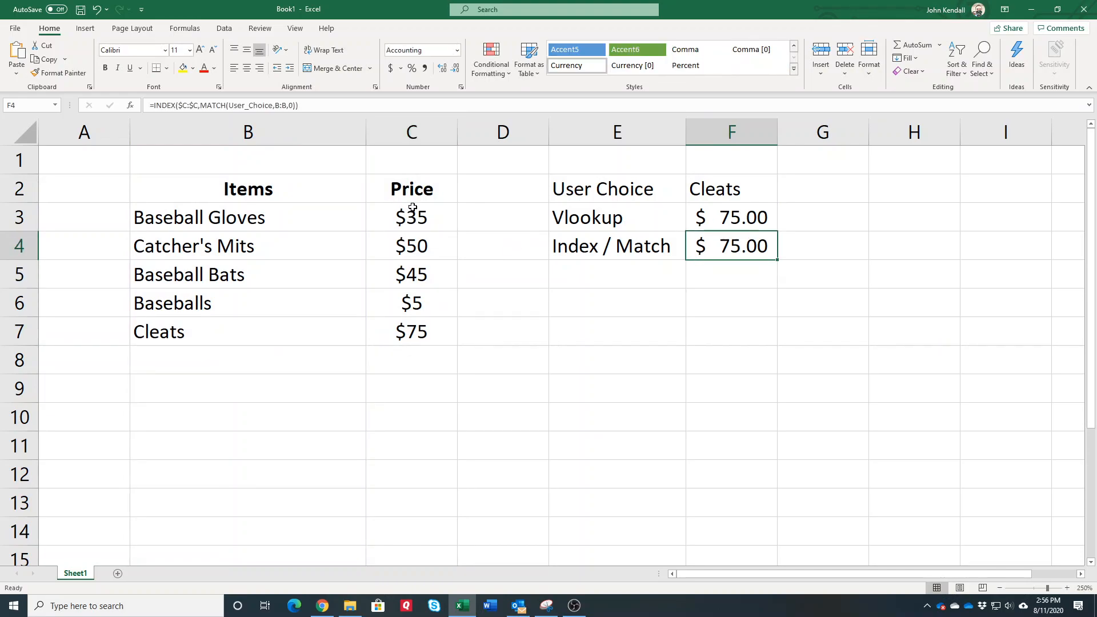
Step: Name the range C2:C7 Price and use the defined name to jump back to it
{"action": "left_click_drag", "start_coordinate": [412, 194], "coordinate": [409, 328]}
{"action": "left_click", "coordinate": [34, 106]}
{"action": "type", "text": "Price"}
{"action": "key", "text": "Return"}
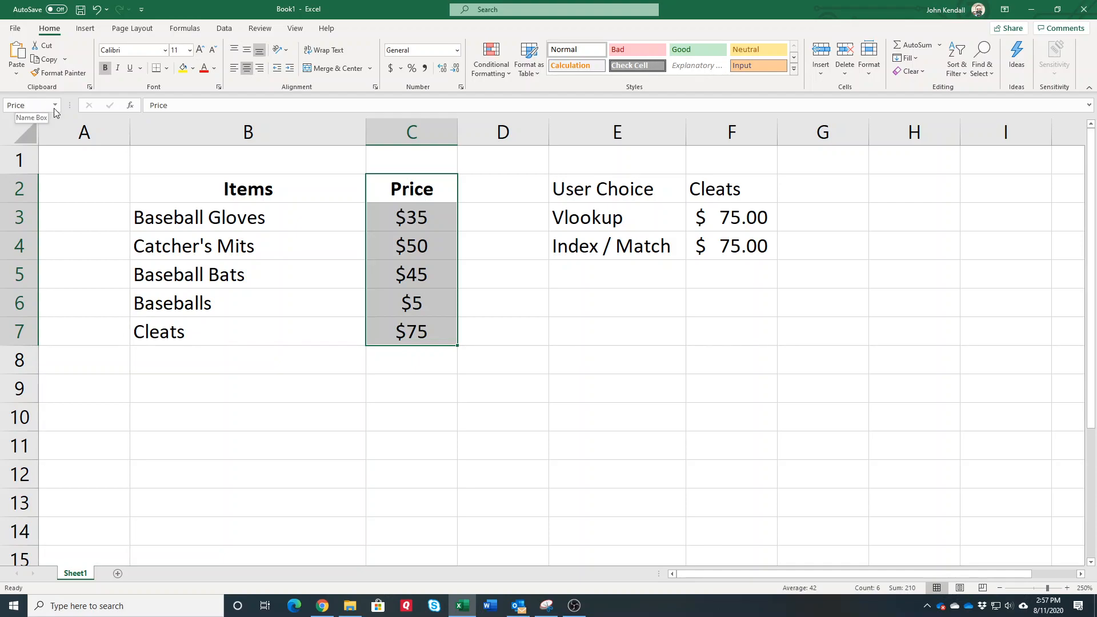
{"action": "left_click", "coordinate": [318, 411]}
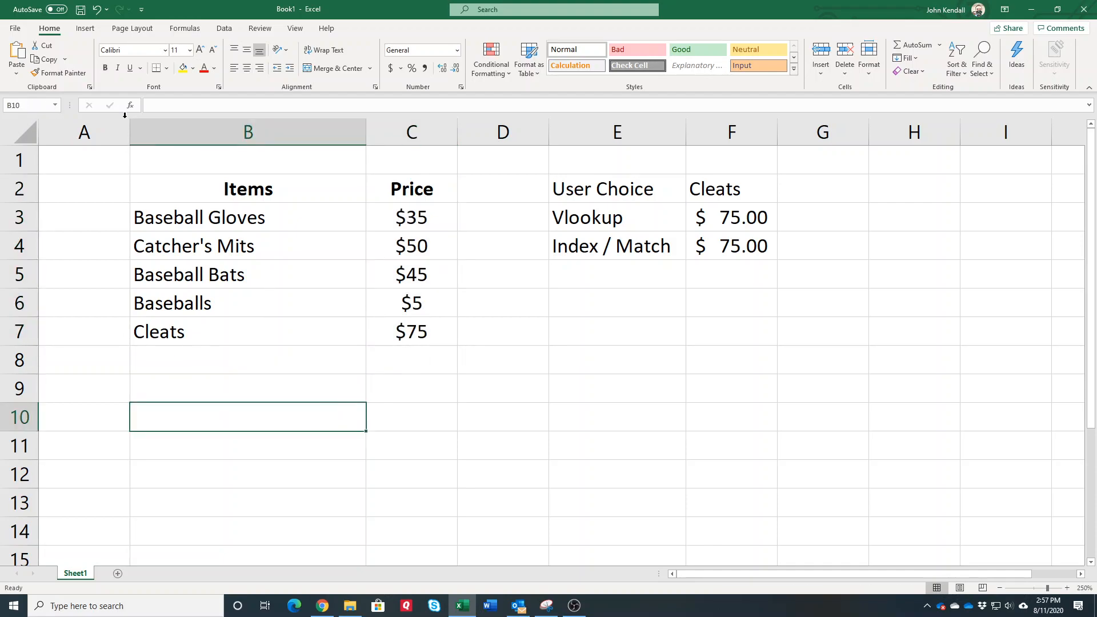
{"action": "left_click", "coordinate": [55, 106]}
{"action": "left_click", "coordinate": [47, 121]}
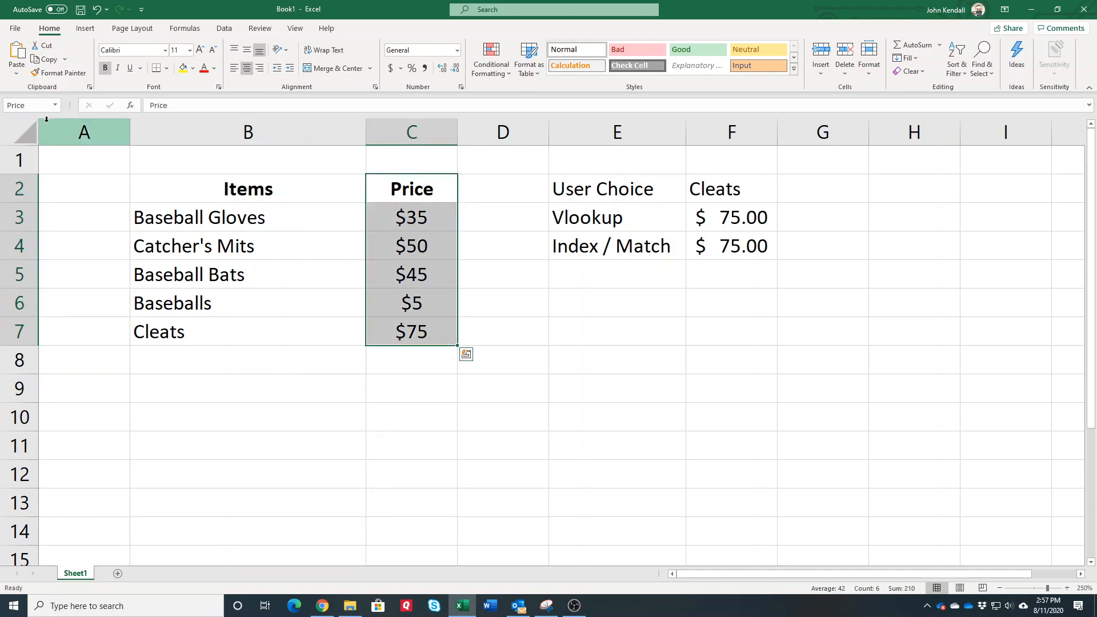
Step: Name the range B2:B7 Items and check the list of defined names
{"action": "left_click_drag", "start_coordinate": [255, 188], "coordinate": [255, 332]}
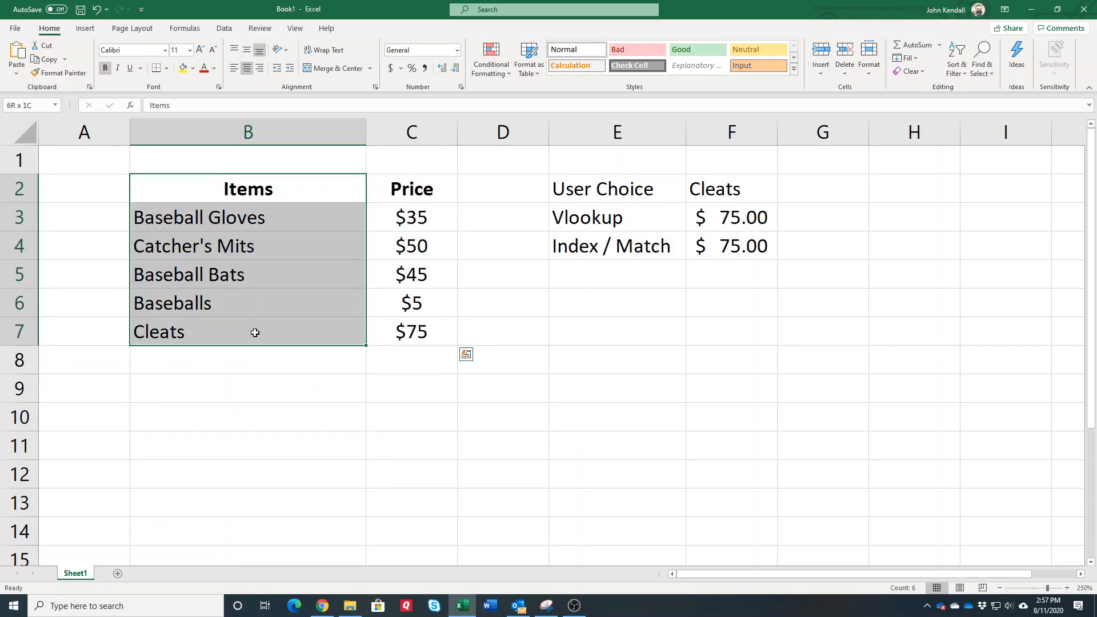
{"action": "left_click", "coordinate": [34, 107]}
{"action": "key", "text": "BackSpace"}
{"action": "type", "text": "Items"}
{"action": "key", "text": "Return"}
{"action": "left_click", "coordinate": [54, 107]}
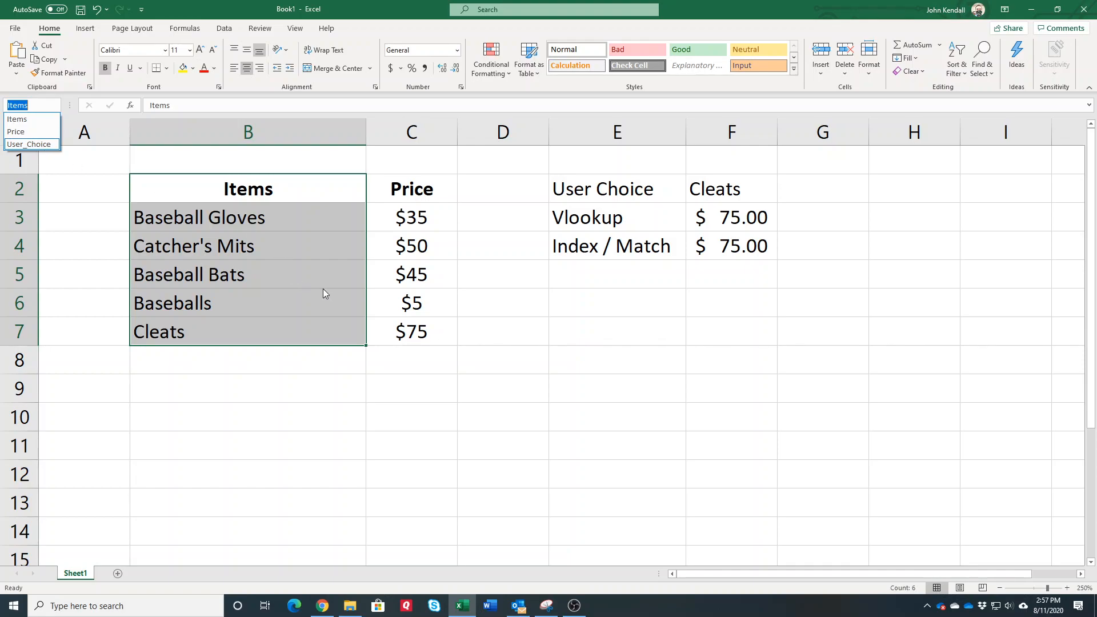
{"action": "left_click", "coordinate": [383, 279]}
{"action": "left_click", "coordinate": [384, 279]}
Step: Name the range B2:C7 Price_List and check the list of defined names
{"action": "left_click_drag", "start_coordinate": [294, 189], "coordinate": [379, 320]}
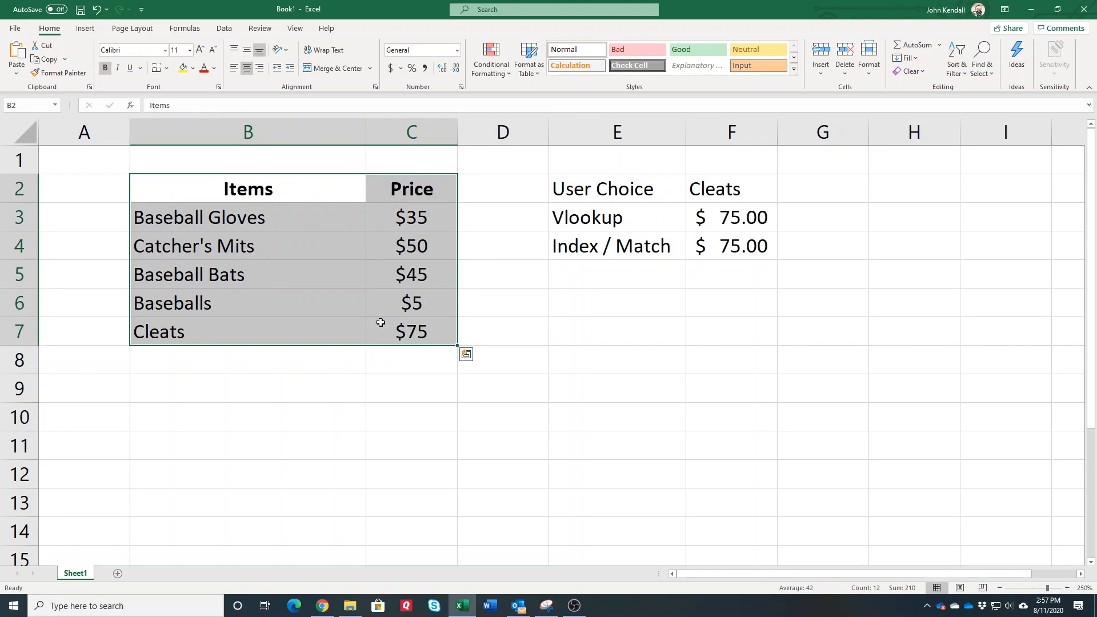
{"action": "left_click", "coordinate": [32, 105]}
{"action": "type", "text": "Price_List"}
{"action": "key", "text": "Return"}
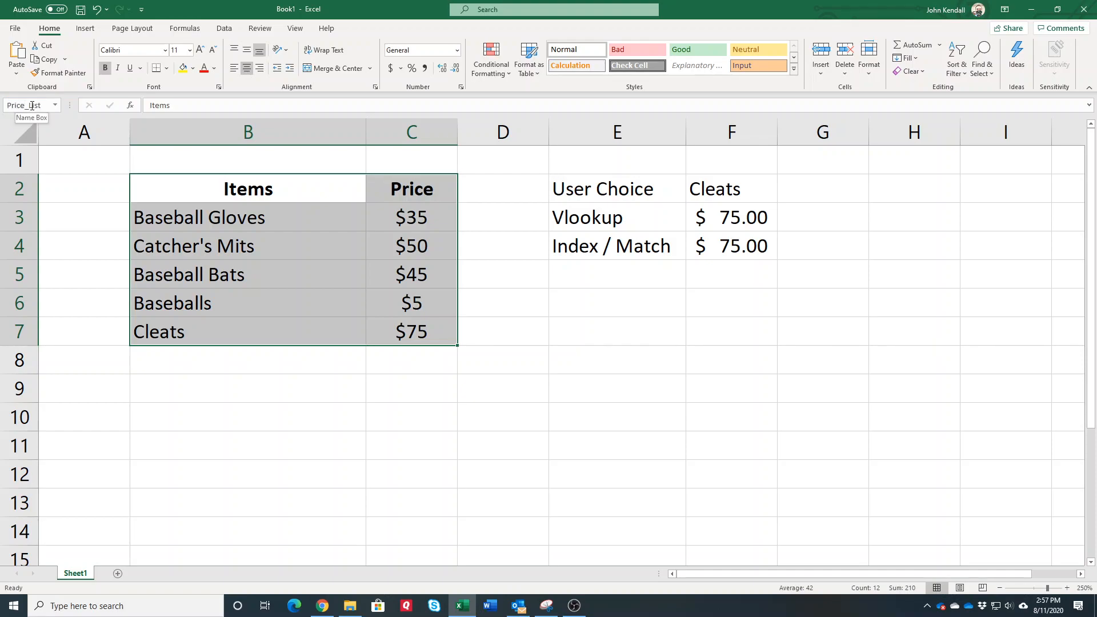
{"action": "left_click", "coordinate": [58, 103]}
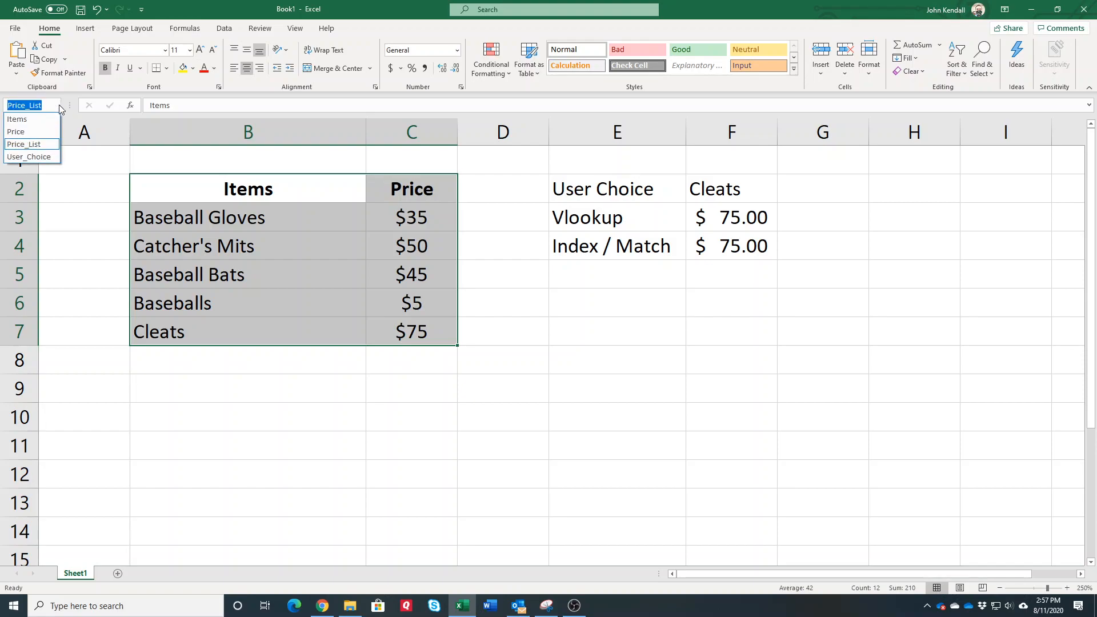
{"action": "key", "text": "Escape"}
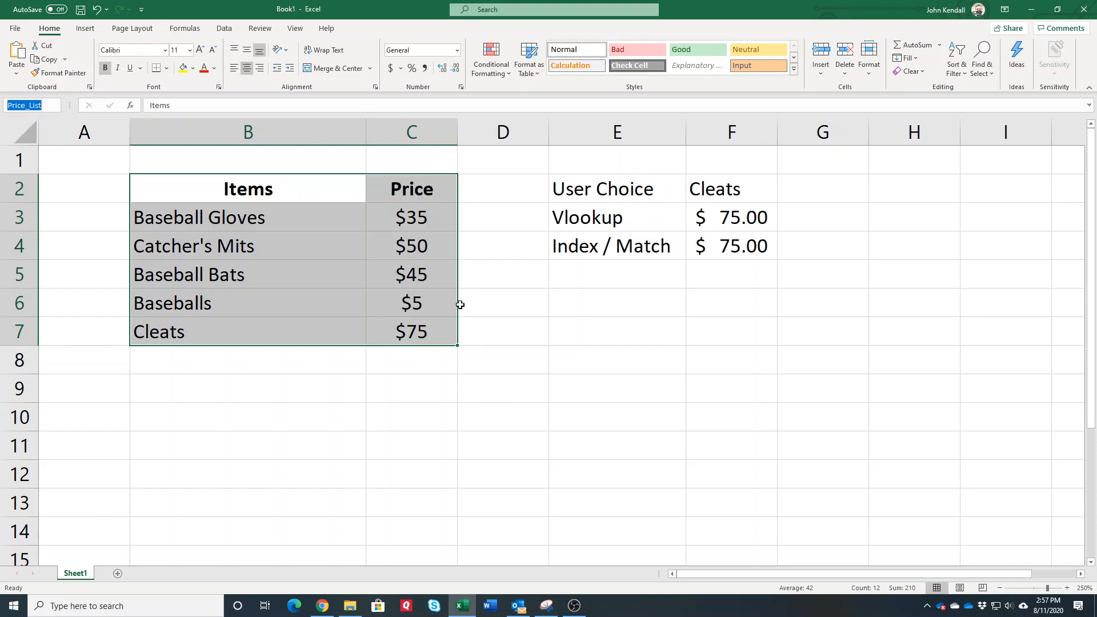
Step: Replace the $B$2:$C$7 table array in the VLOOKUP formula in F3 with the name Price_List
{"action": "left_click", "coordinate": [750, 223]}
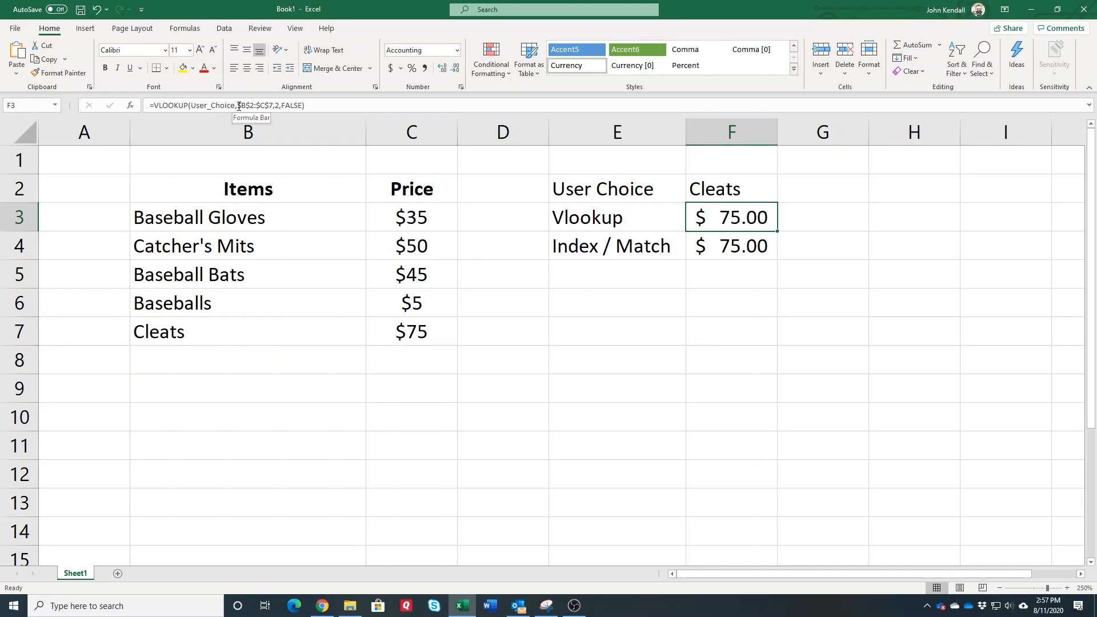
{"action": "left_click_drag", "start_coordinate": [238, 106], "coordinate": [274, 106]}
{"action": "type", "text": "Price_L"}
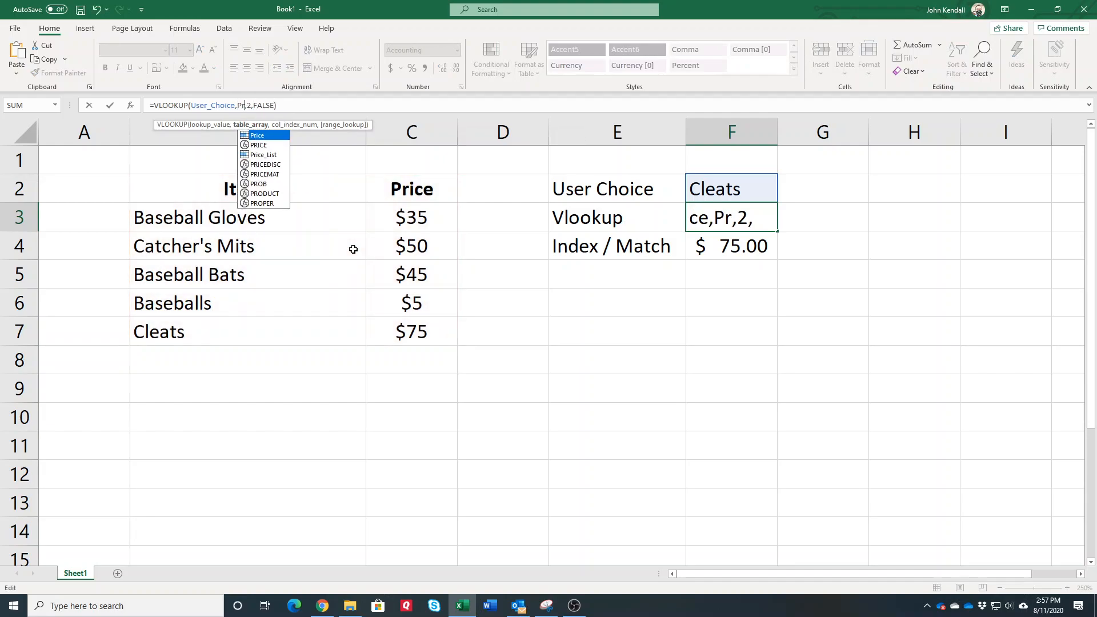
{"action": "key", "text": "Tab"}
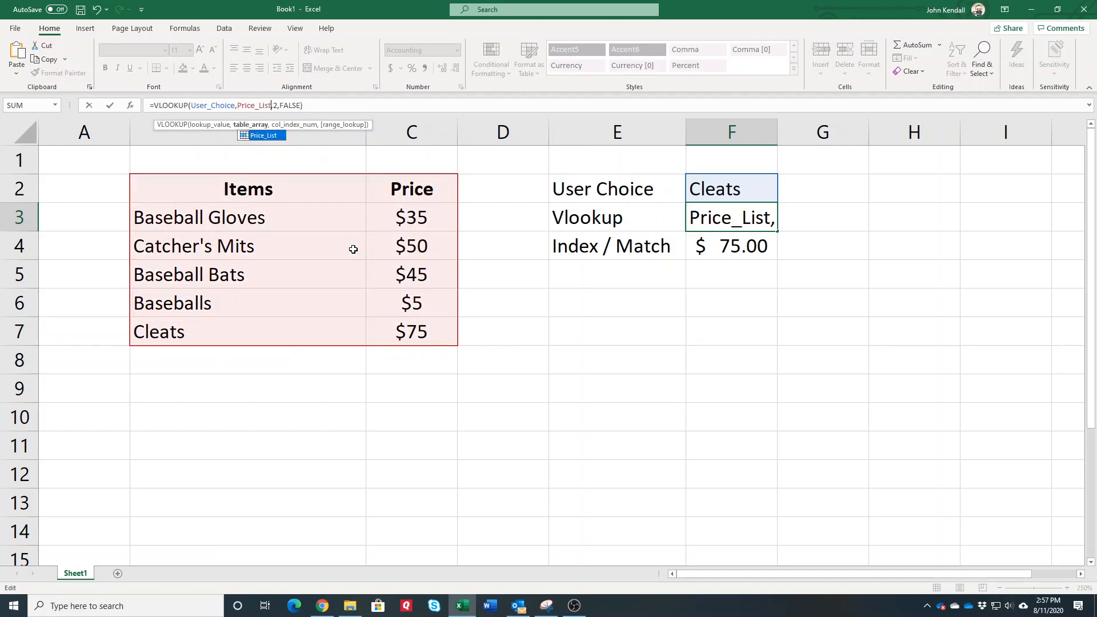
{"action": "key", "text": "Return"}
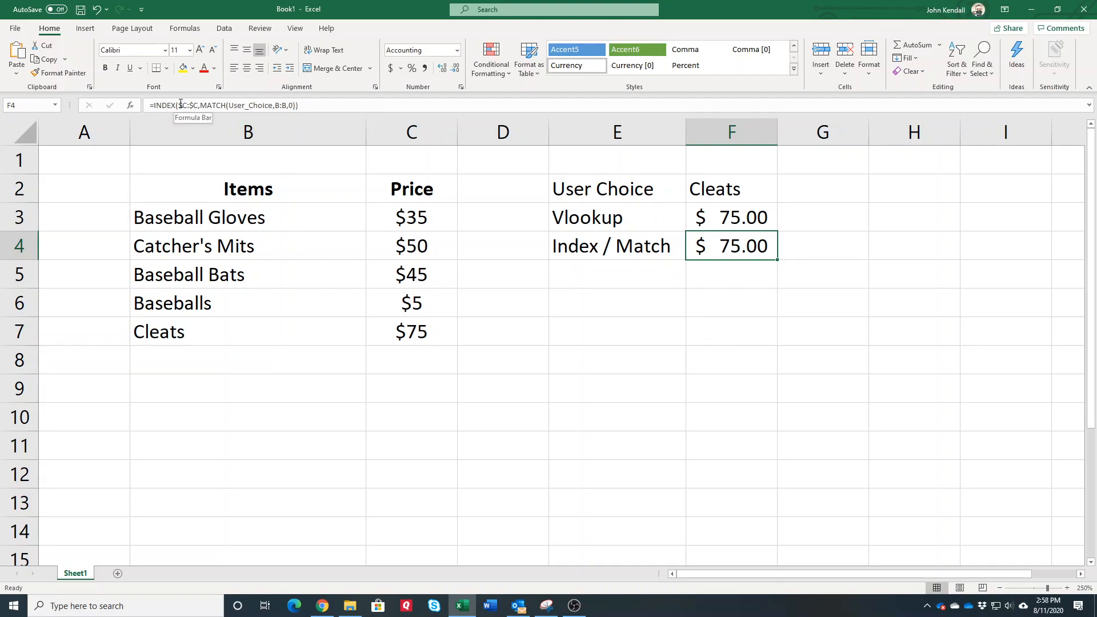
Step: In the INDEX/MATCH formula in F4, replace $C:$C with the name Price and B:B with the name Items
{"action": "left_click_drag", "start_coordinate": [179, 105], "coordinate": [199, 105]}
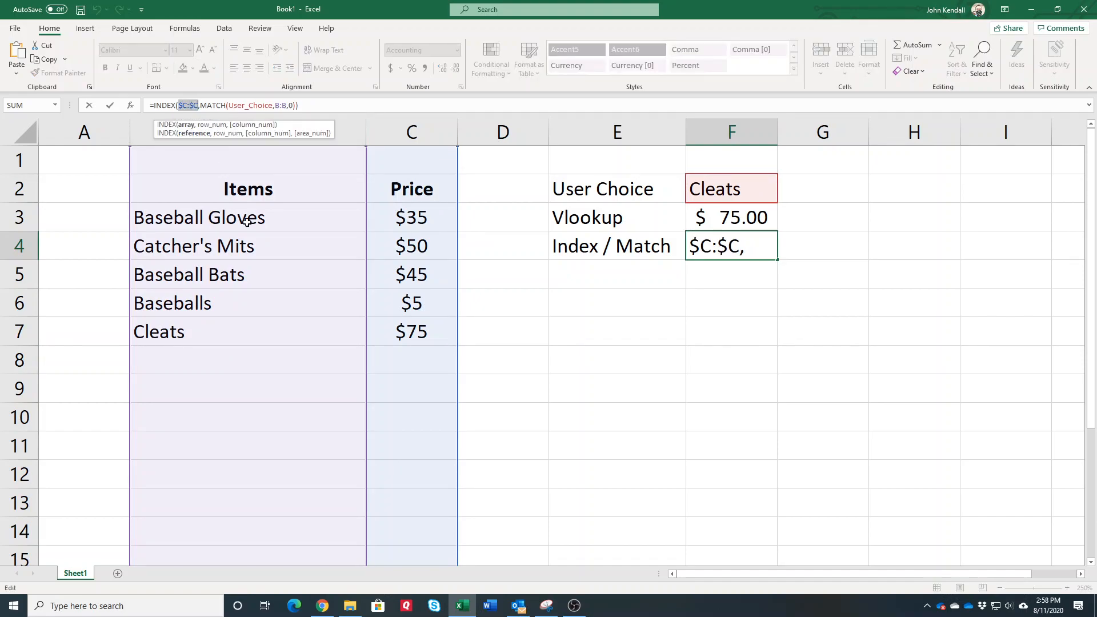
{"action": "type", "text": "Price"}
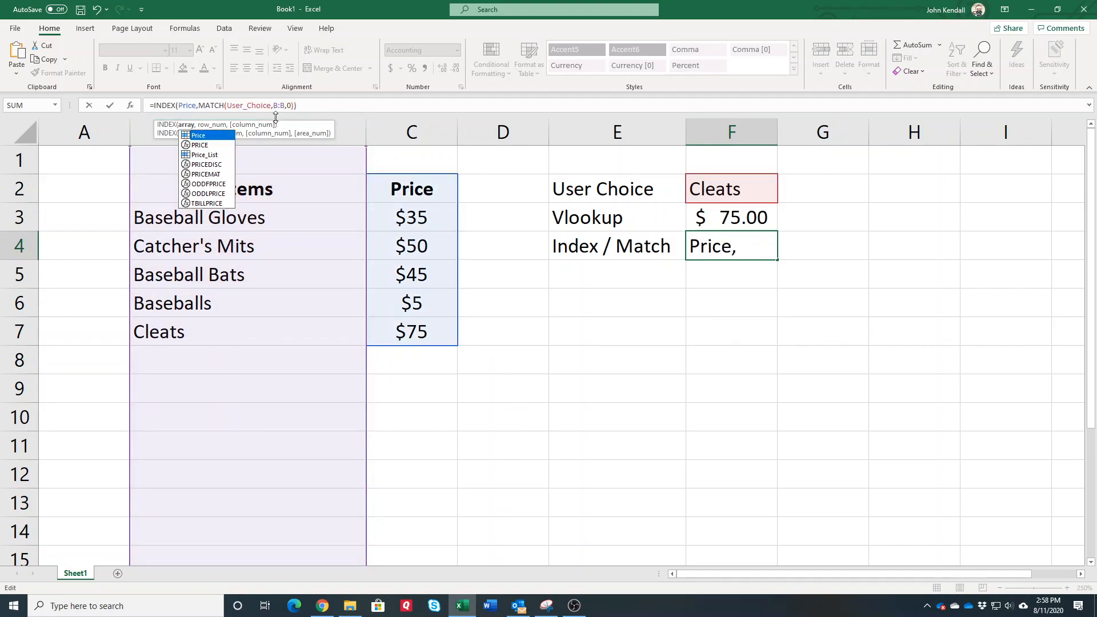
{"action": "left_click_drag", "start_coordinate": [273, 106], "coordinate": [284, 106]}
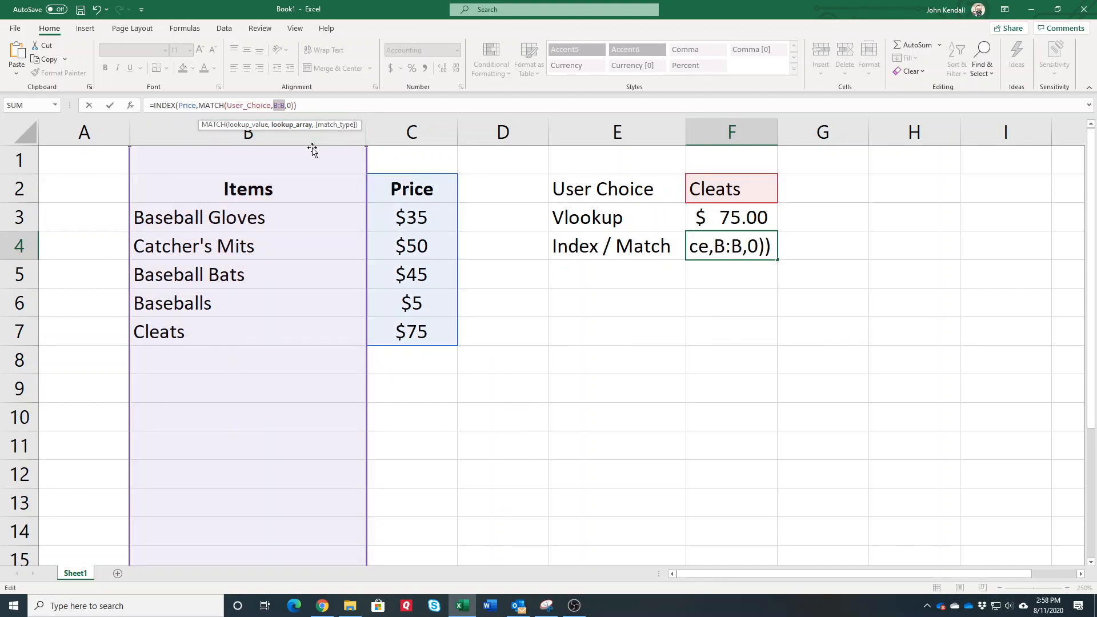
{"action": "type", "text": "Ite"}
{"action": "key", "text": "Tab"}
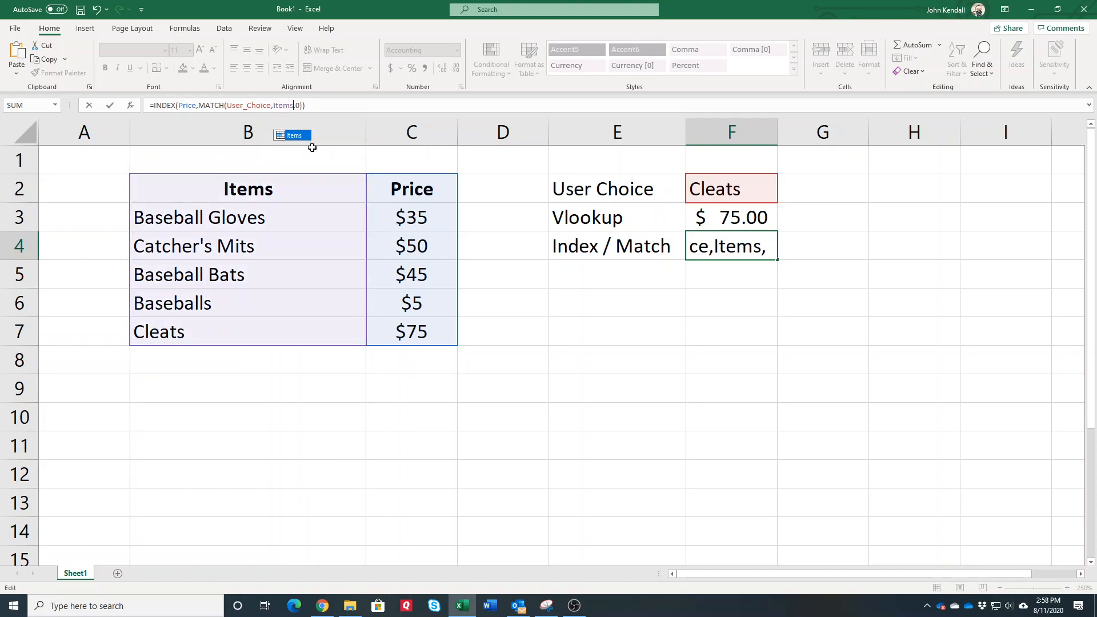
{"action": "key", "text": "Return"}
Step: Review and compare the named-range formulas in F3 and F4
{"action": "left_click", "coordinate": [717, 246]}
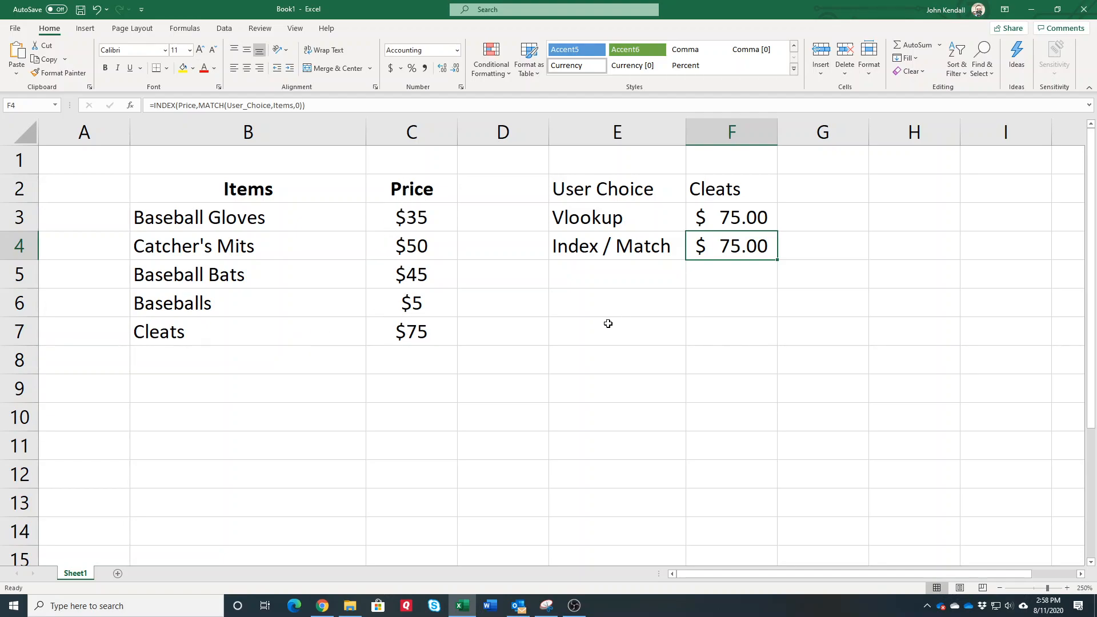
{"action": "left_click", "coordinate": [748, 214]}
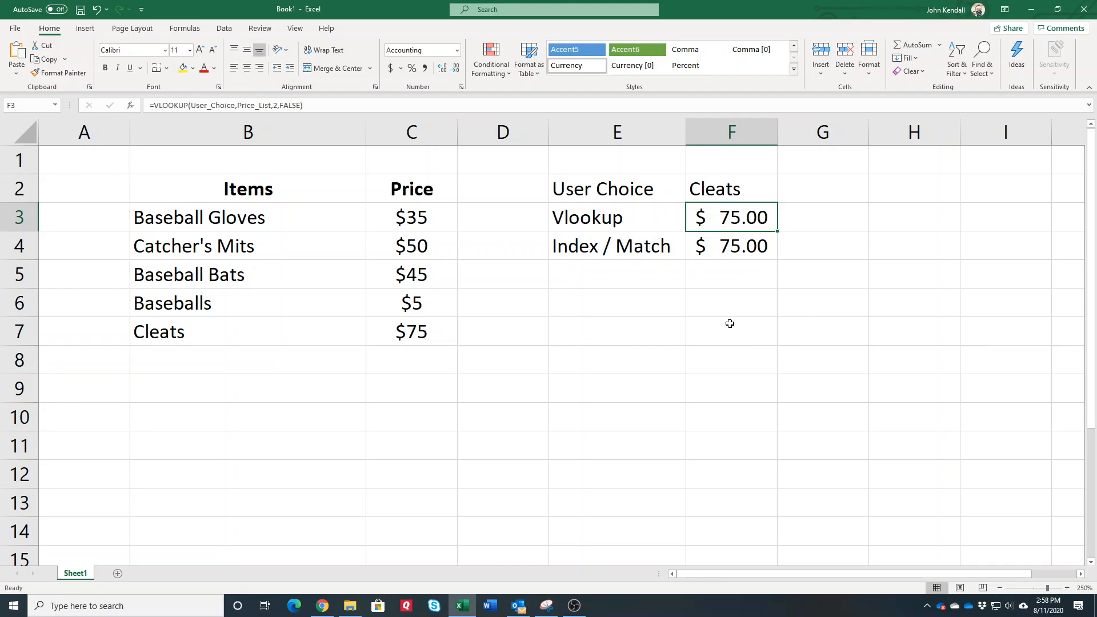
{"action": "left_click", "coordinate": [637, 320]}
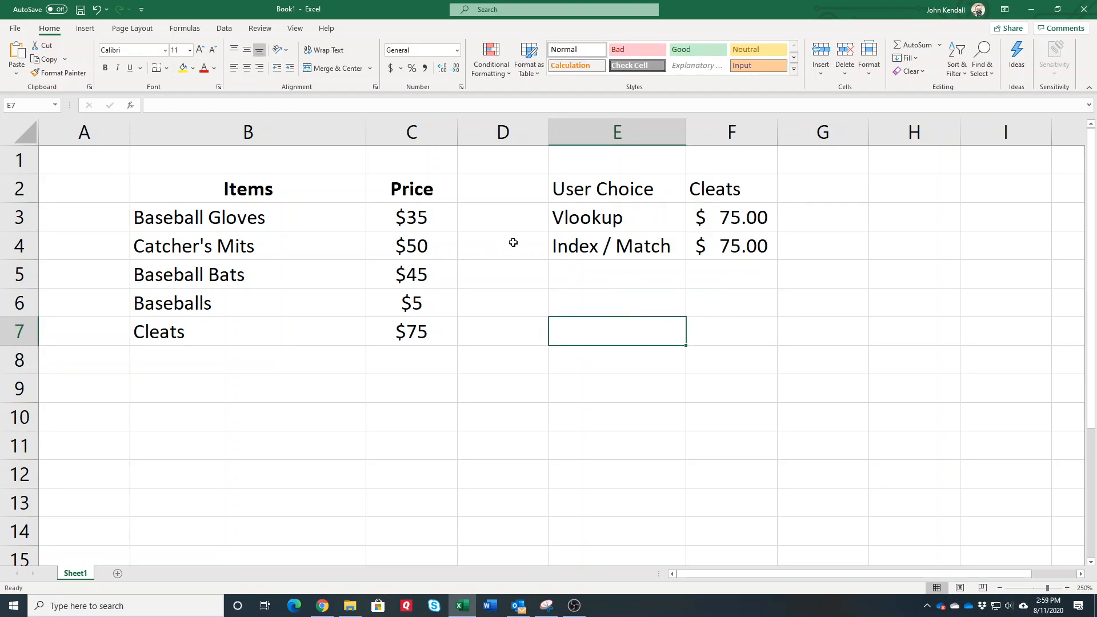
{"action": "left_click", "coordinate": [742, 215]}
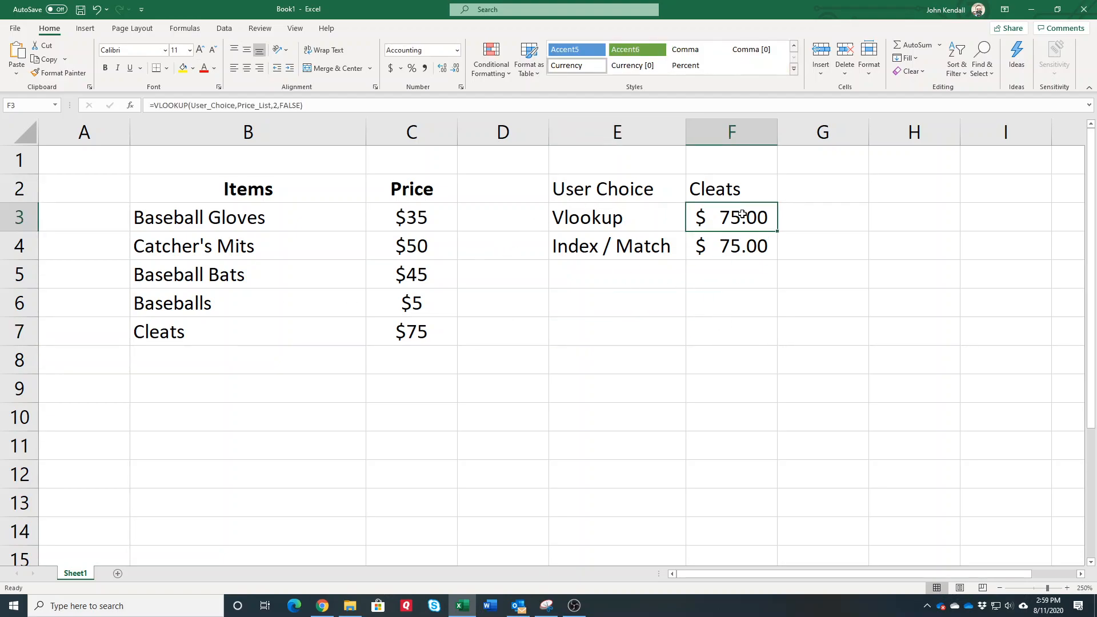
{"action": "left_click", "coordinate": [758, 246]}
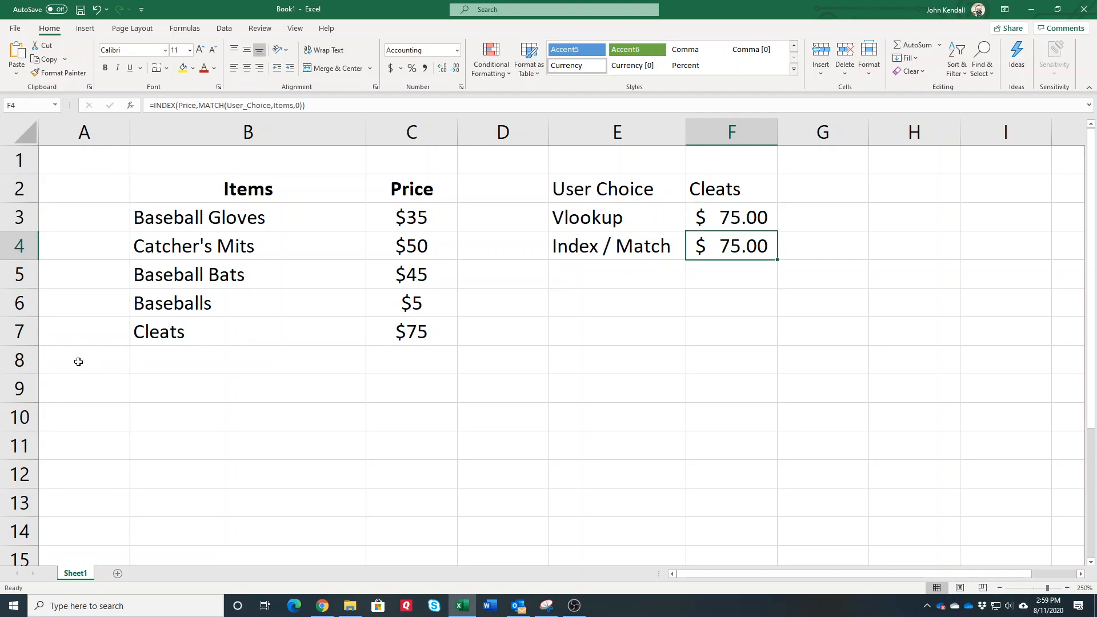
Step: Add the items Footballs in B8 and Helmets in B9 below the existing list
{"action": "left_click", "coordinate": [184, 360]}
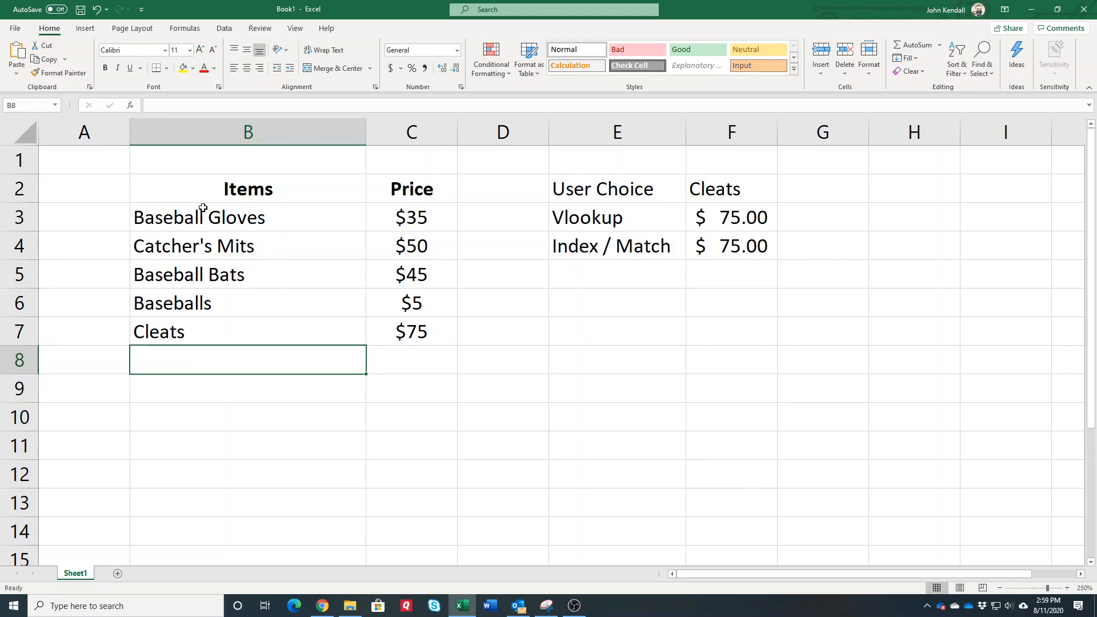
{"action": "type", "text": "F"}
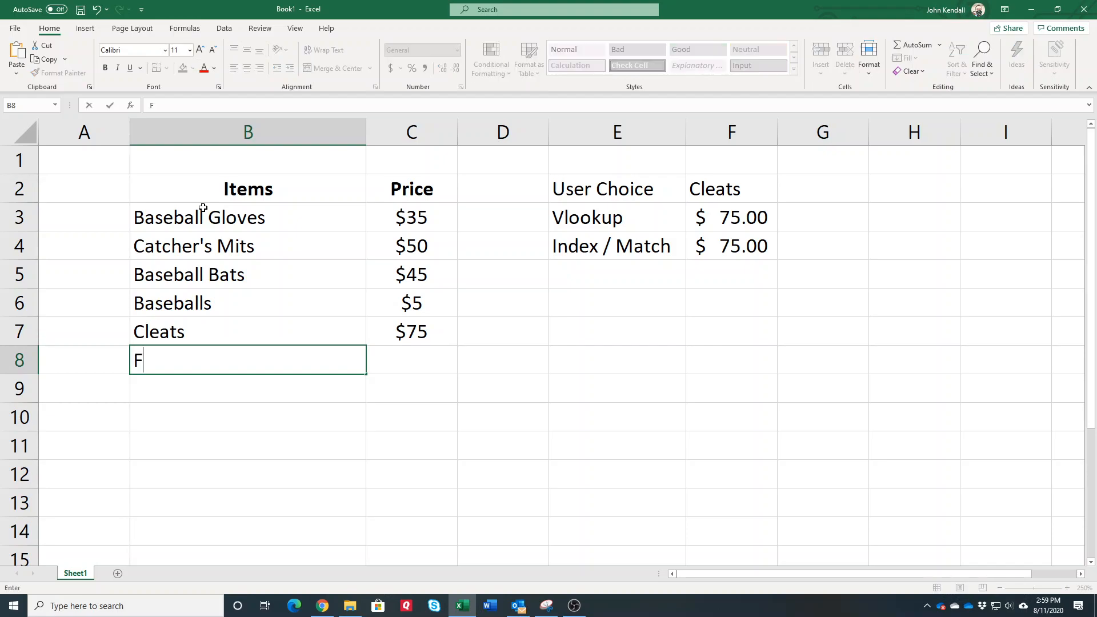
{"action": "type", "text": "ootballs"}
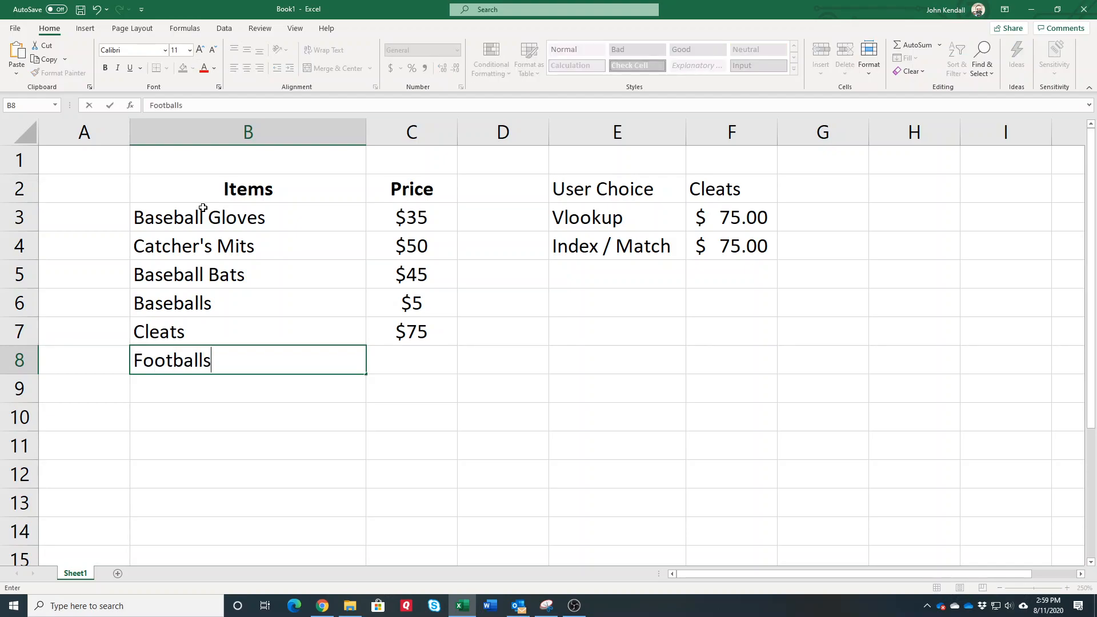
{"action": "key", "text": "Return"}
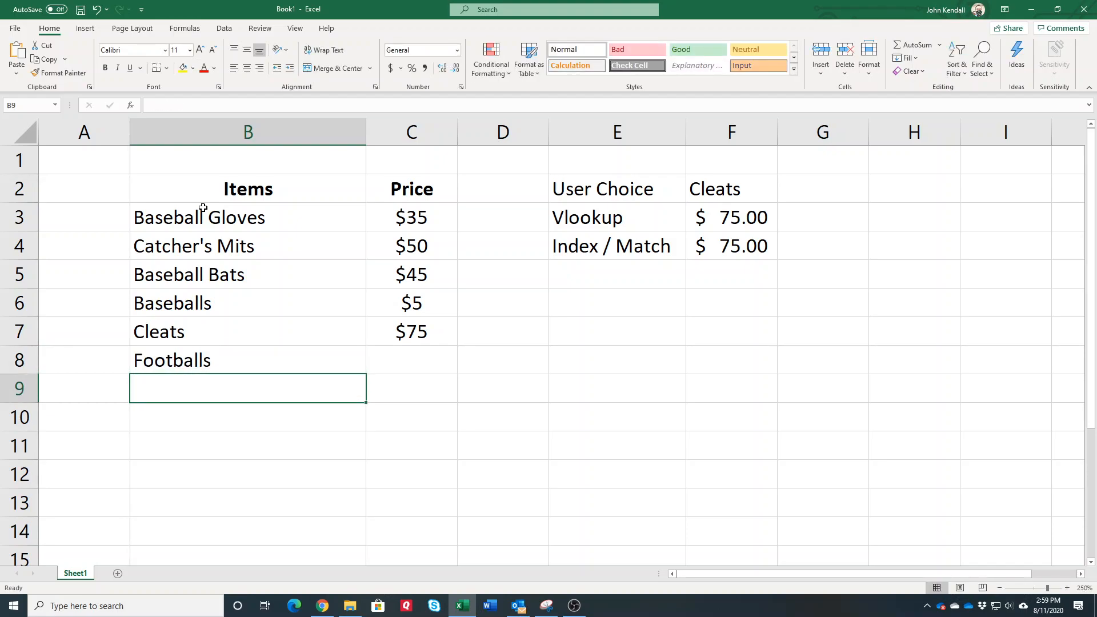
{"action": "type", "text": "Helmets"}
{"action": "key", "text": "Tab"}
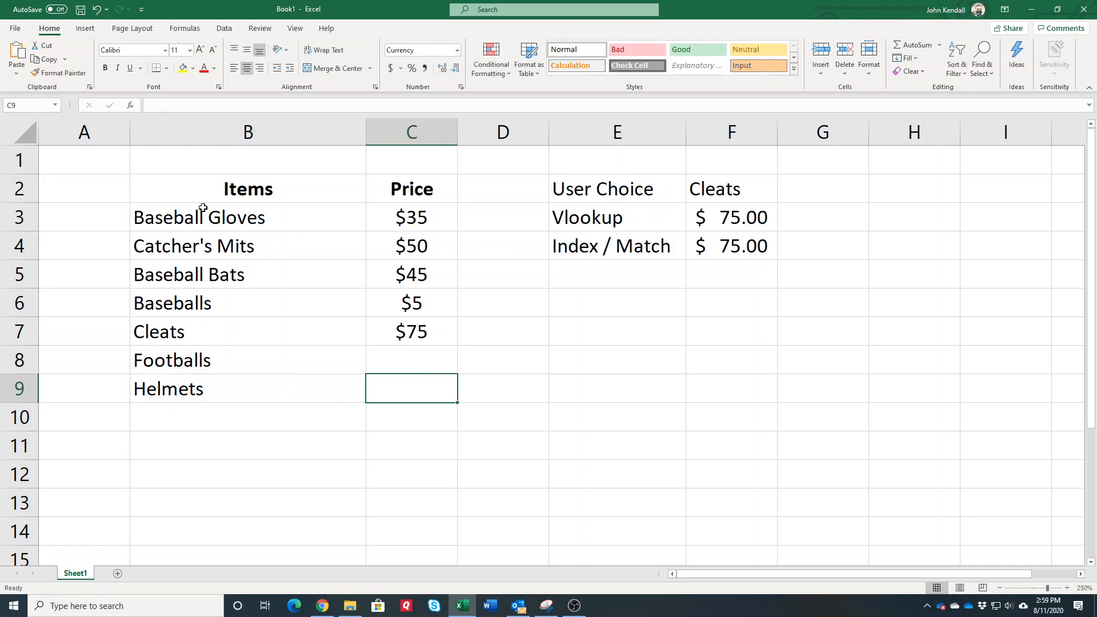
Step: Enter the prices 15 for Footballs in C8 and 65 for Helmets in C9
{"action": "key", "text": "Up"}
{"action": "type", "text": "15"}
{"action": "key", "text": "Return"}
{"action": "type", "text": "65"}
{"action": "key", "text": "Return"}
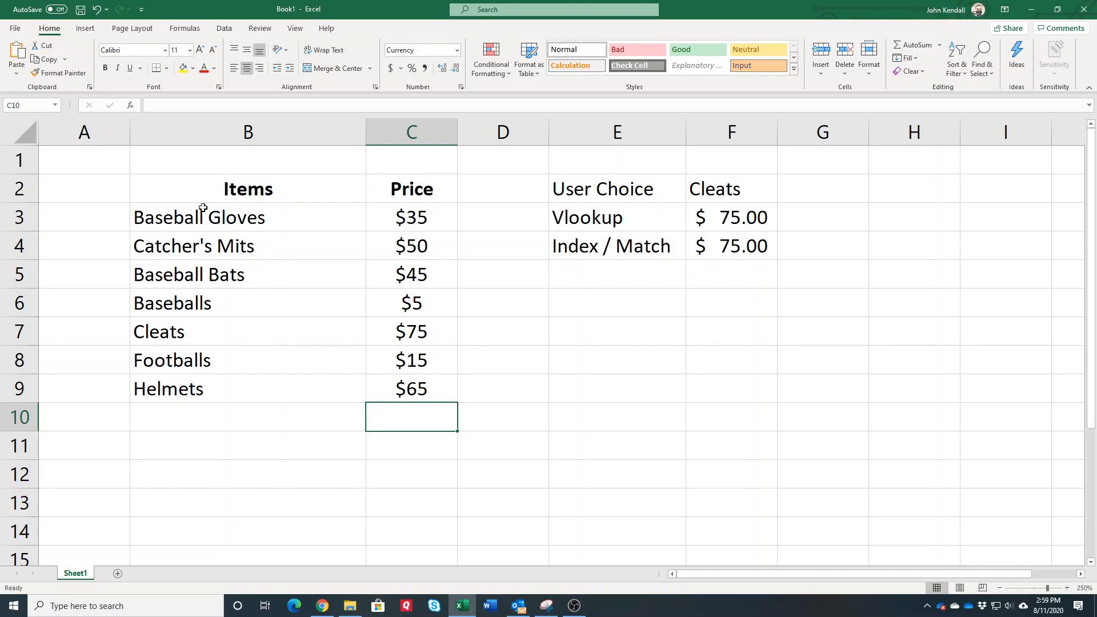
Step: Set the User Choice in F2 to Footballs to test both lookup formulas with a newly added item
{"action": "left_click", "coordinate": [723, 196]}
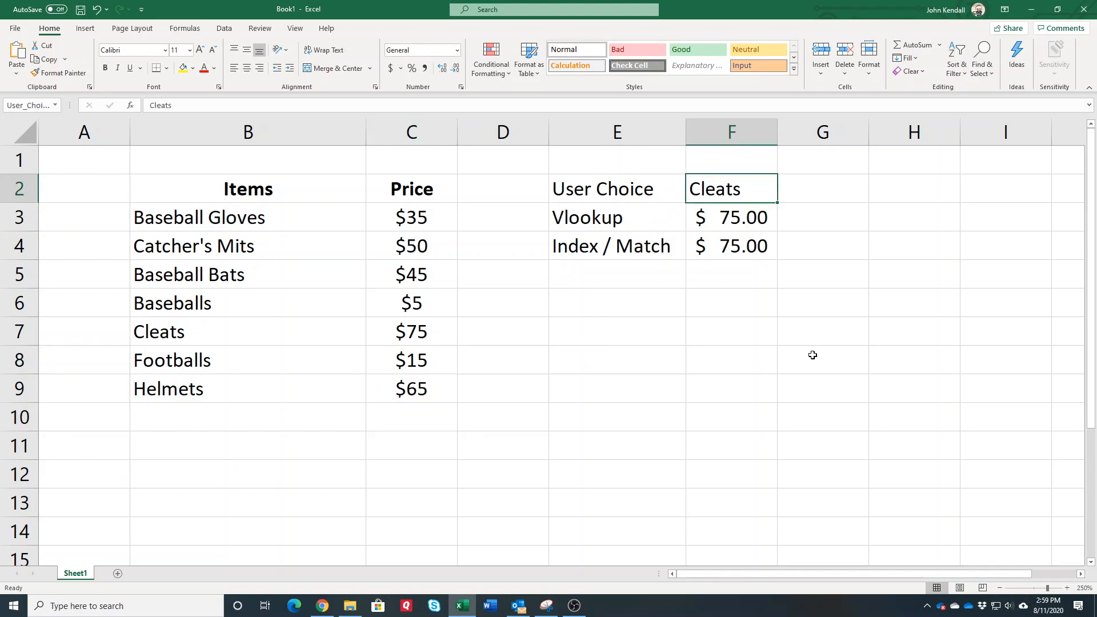
{"action": "type", "text": "Fottb"}
{"action": "key", "text": "BackSpace"}
{"action": "key", "text": "BackSpace"}
{"action": "key", "text": "BackSpace"}
{"action": "type", "text": "otballs"}
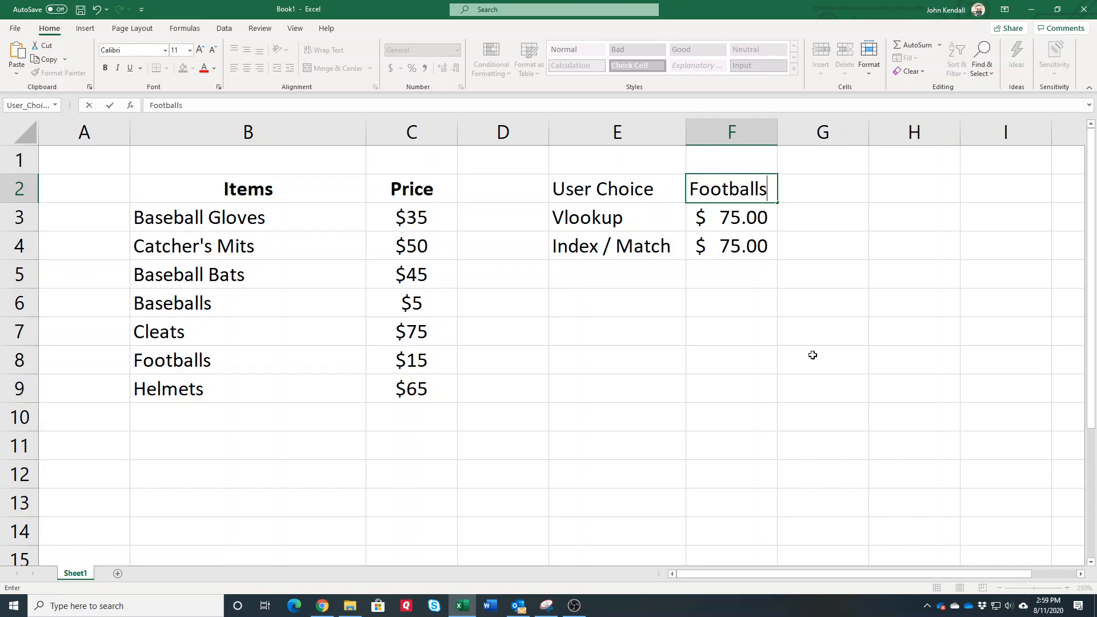
{"action": "key", "text": "Return"}
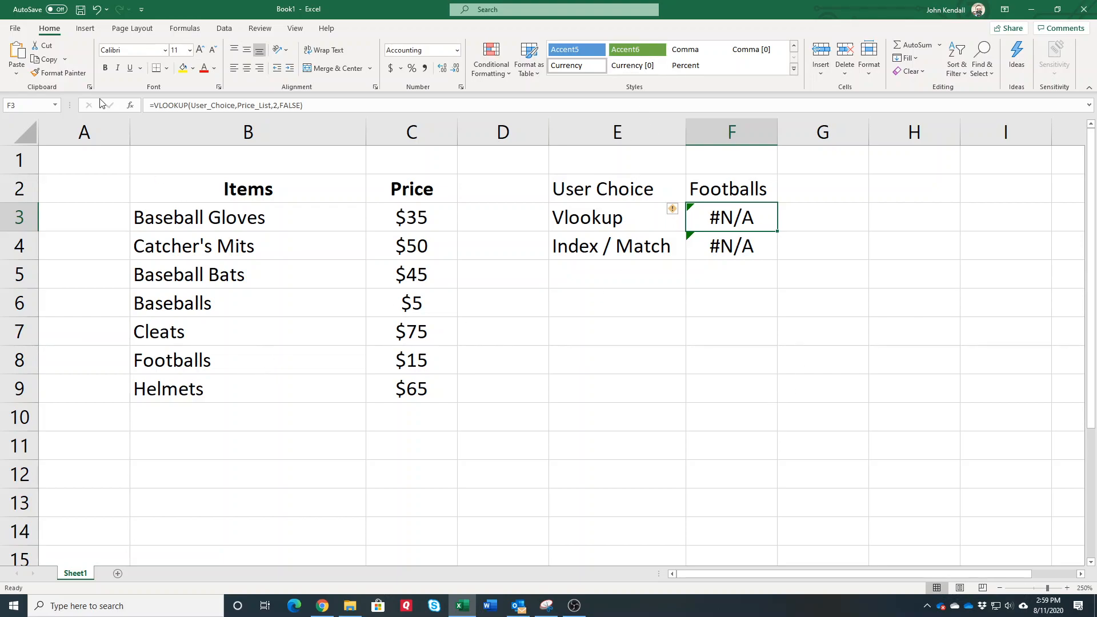
Step: Check which cells the named range Price_List covers on the sheet
{"action": "left_click", "coordinate": [55, 105]}
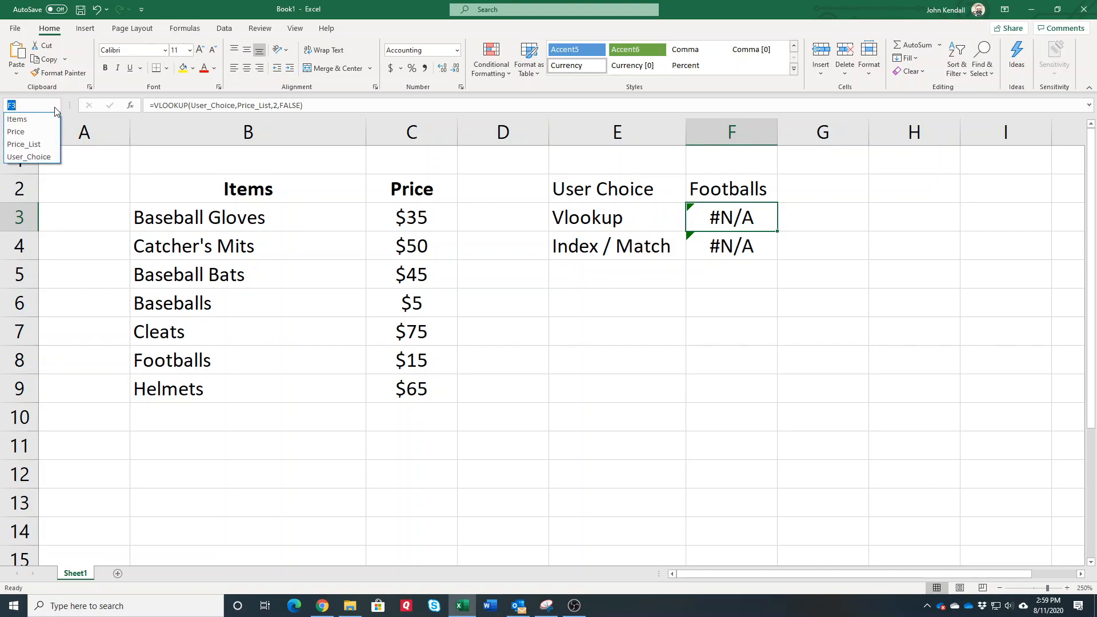
{"action": "left_click", "coordinate": [23, 144]}
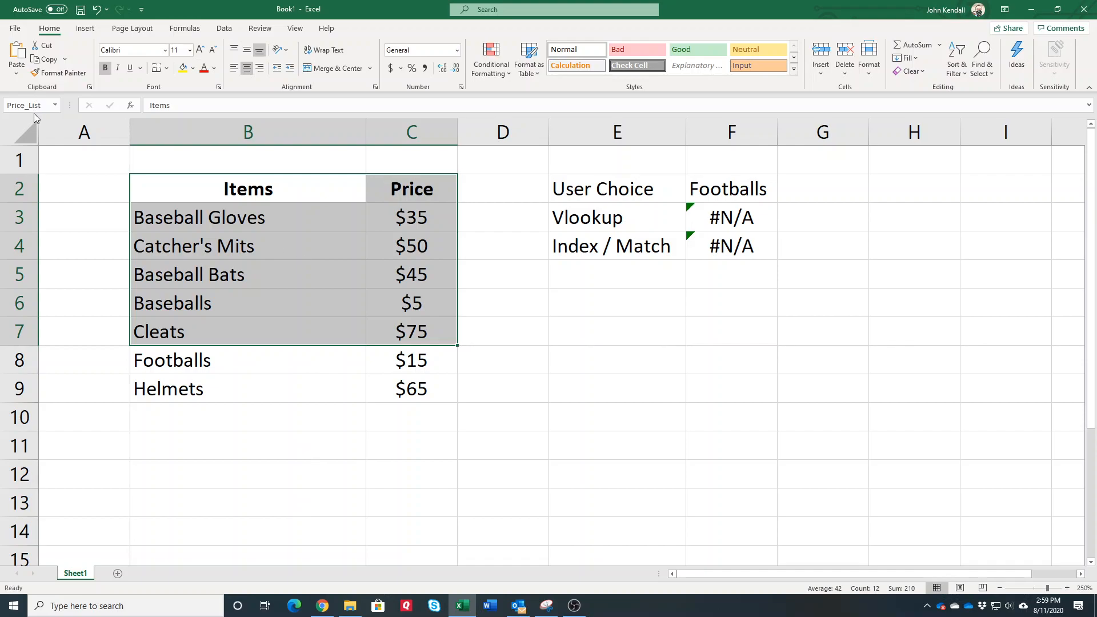
{"action": "left_click", "coordinate": [55, 105]}
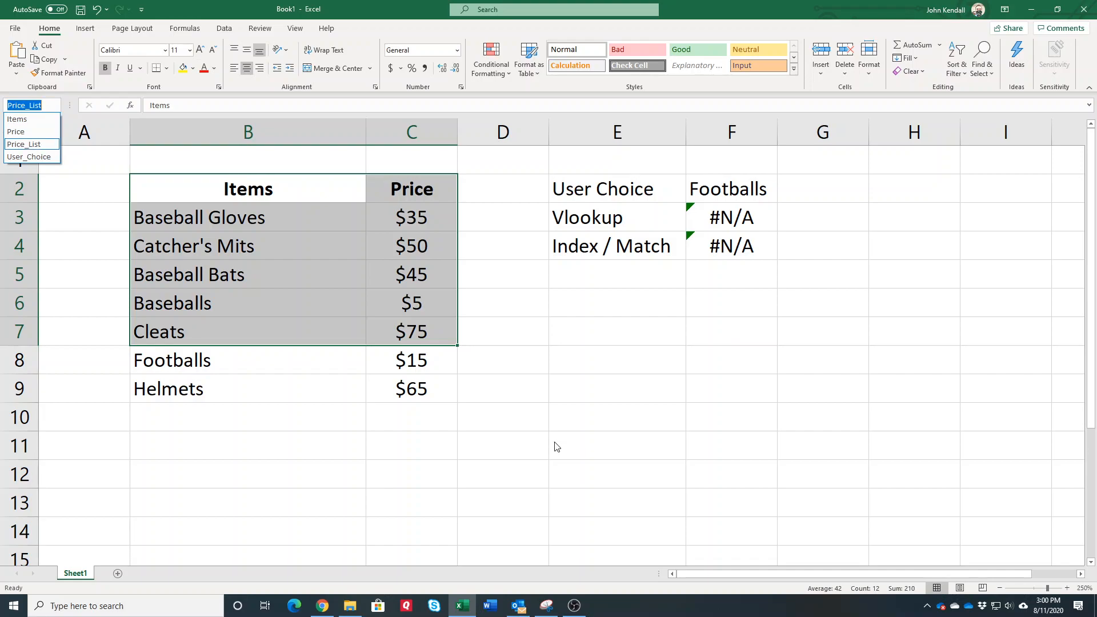
{"action": "left_click", "coordinate": [562, 328]}
{"action": "left_click", "coordinate": [561, 327]}
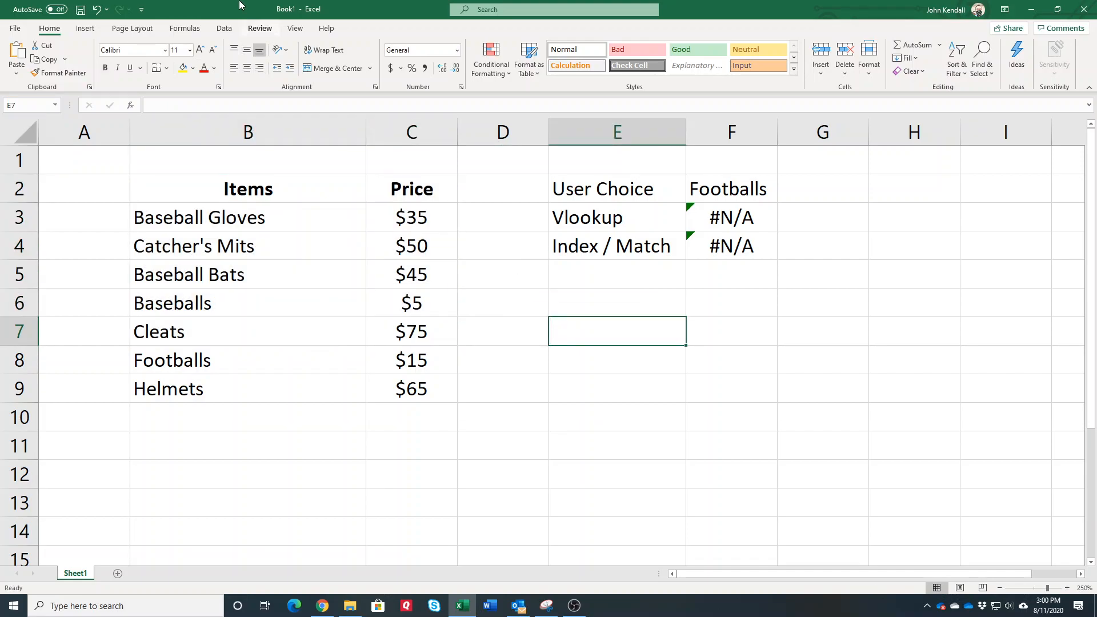
Step: In the Name Manager, change the reference of the name Items to =Sheet1!$B$2:$B$9
{"action": "left_click", "coordinate": [226, 30]}
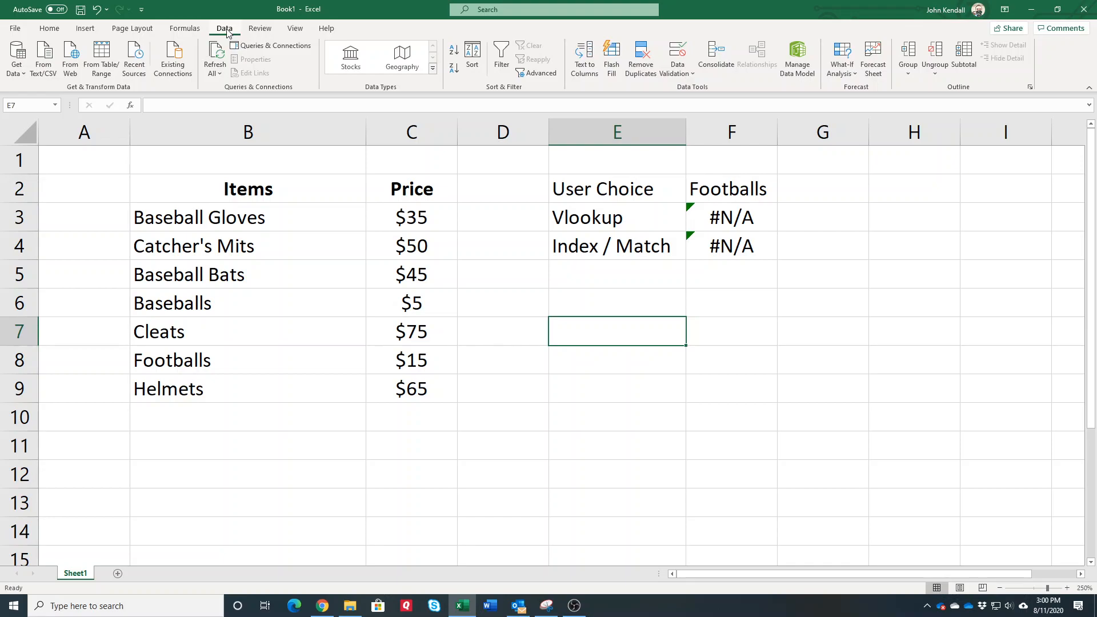
{"action": "left_click", "coordinate": [186, 30]}
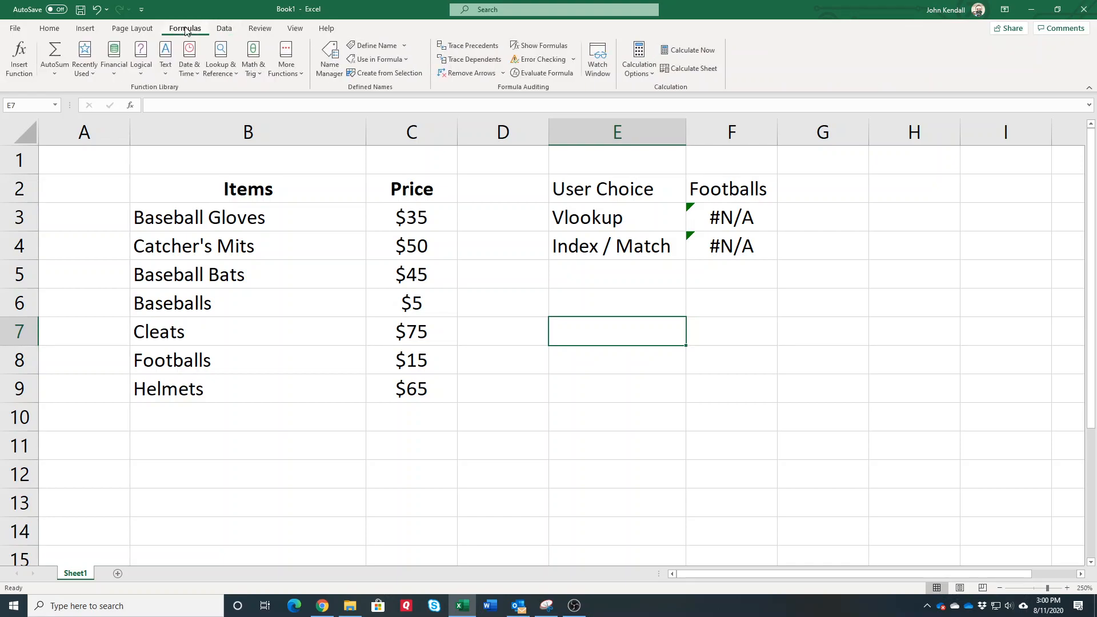
{"action": "left_click", "coordinate": [329, 63]}
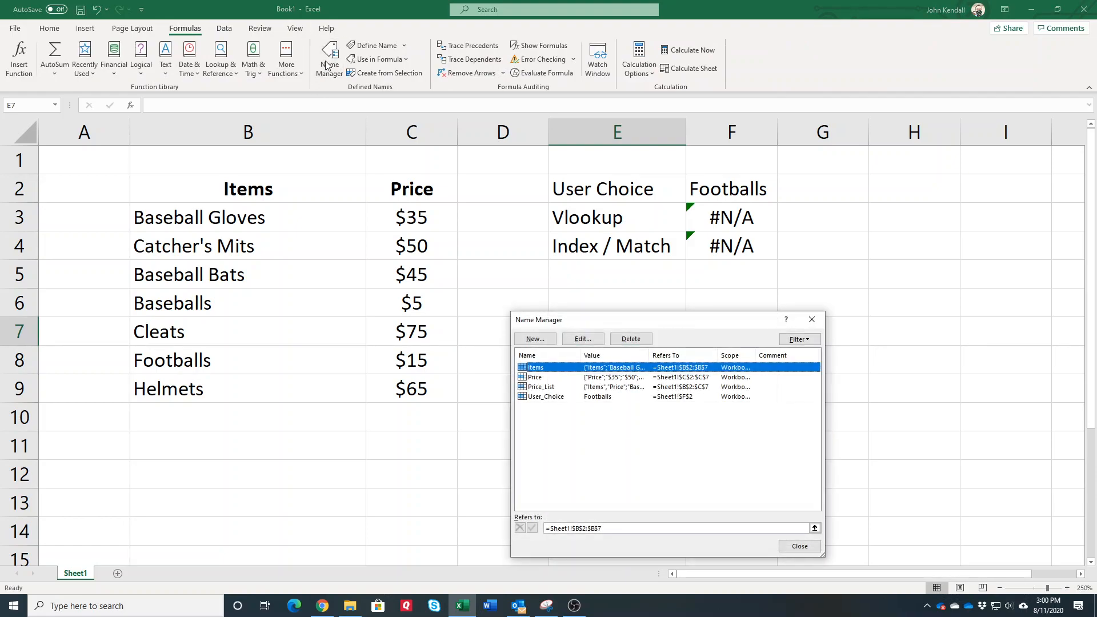
{"action": "left_click_drag", "start_coordinate": [663, 323], "coordinate": [480, 226]}
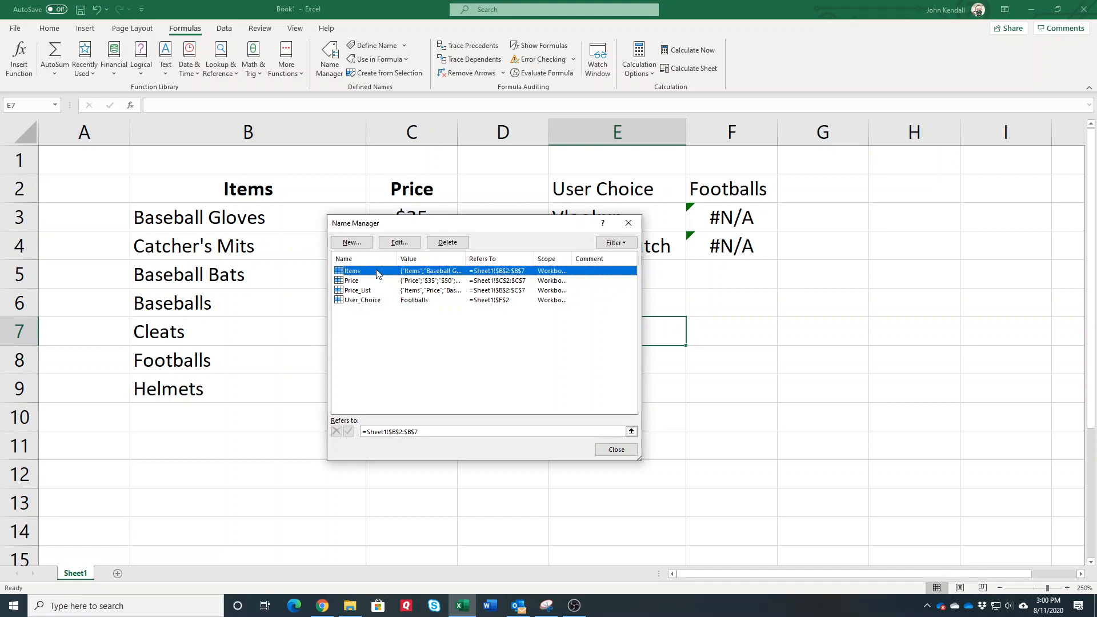
{"action": "left_click", "coordinate": [394, 243]}
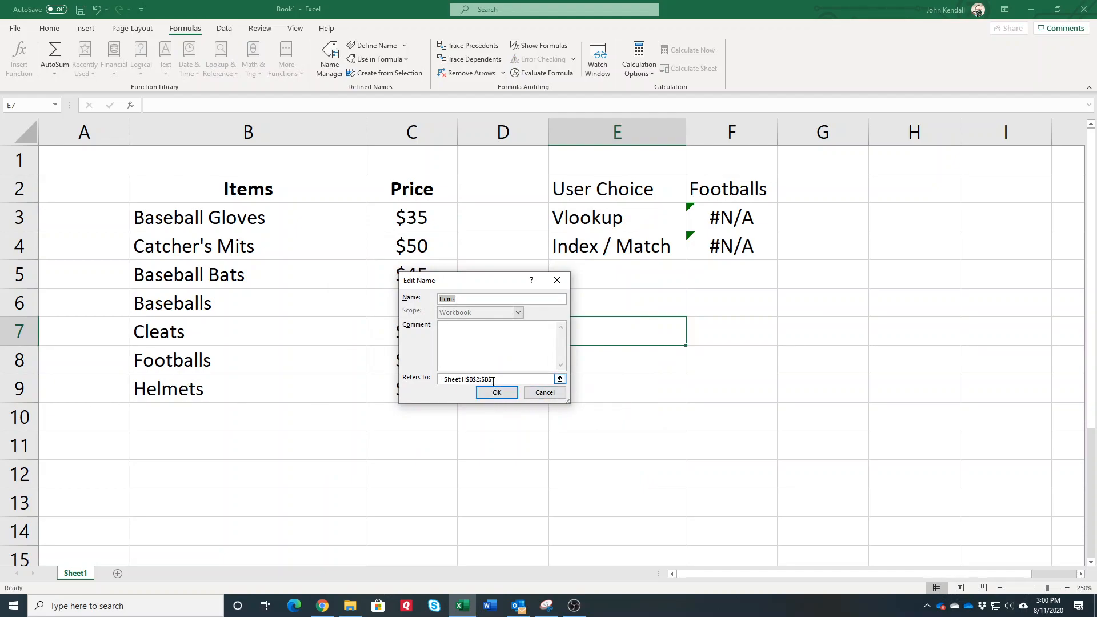
{"action": "left_click", "coordinate": [508, 381]}
{"action": "key", "text": "BackSpace"}
{"action": "type", "text": "9"}
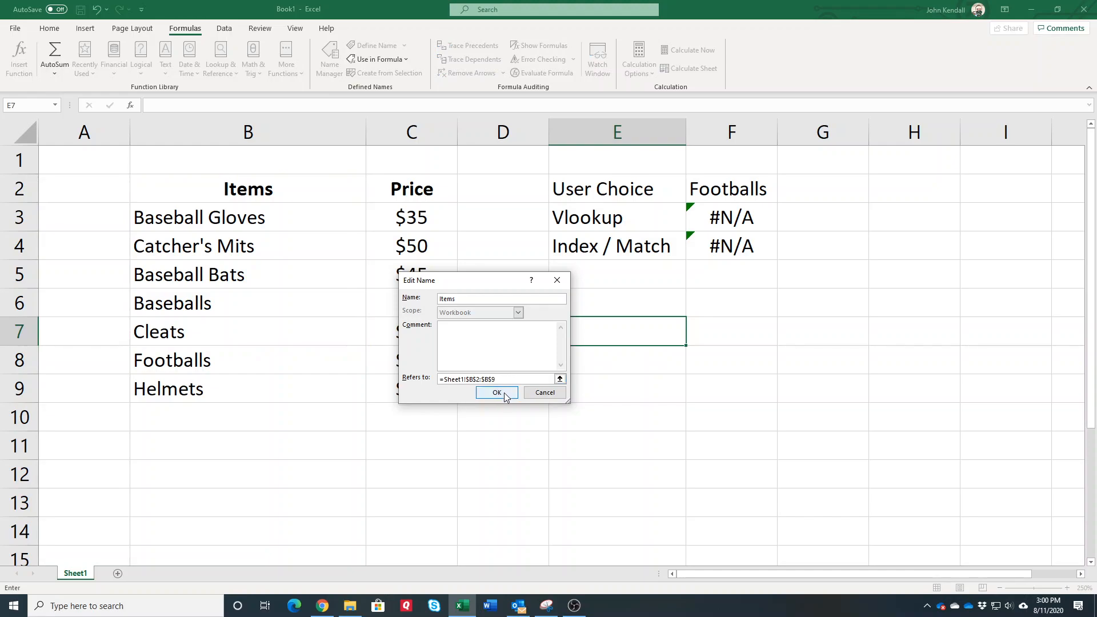
{"action": "left_click", "coordinate": [503, 393]}
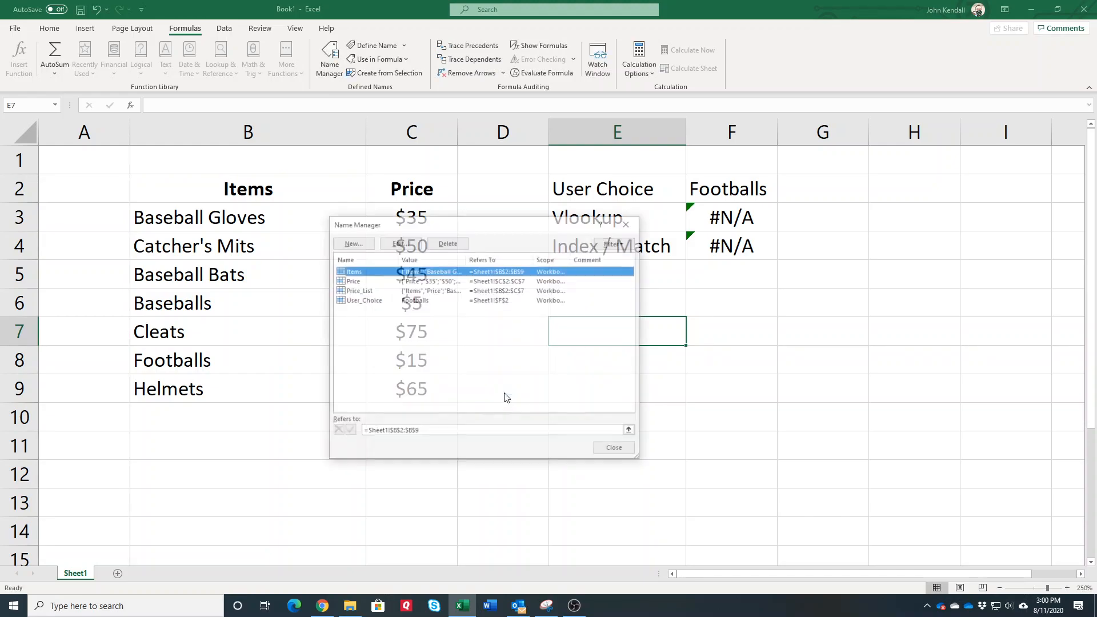
Step: Change the reference of the name Price to =Sheet1!$C$2:$C$9
{"action": "left_click", "coordinate": [377, 281]}
{"action": "left_click", "coordinate": [397, 241]}
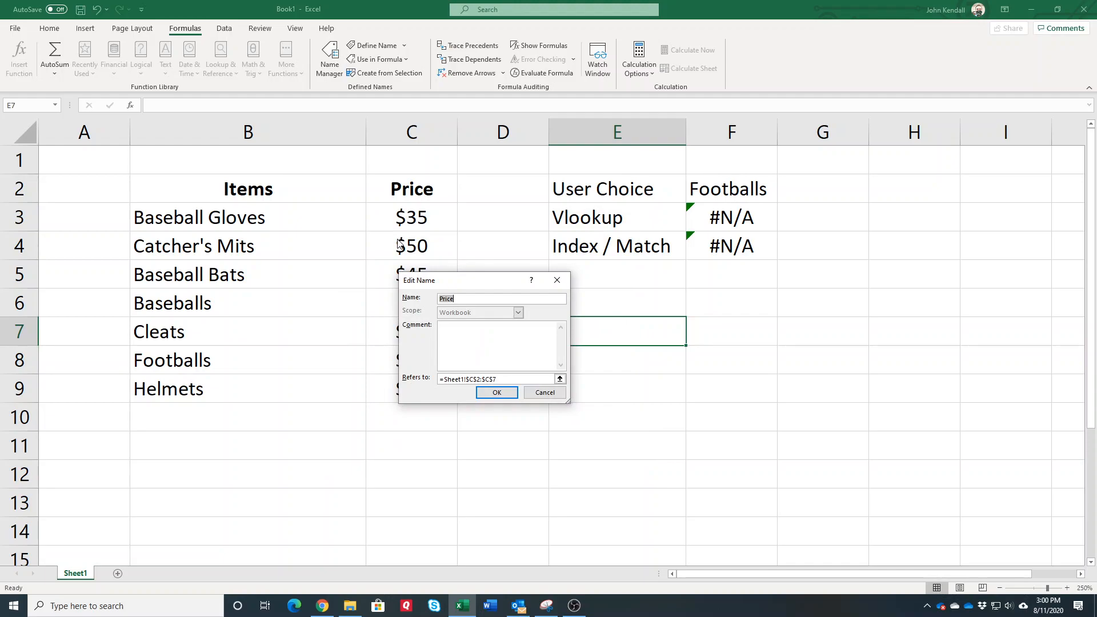
{"action": "left_click", "coordinate": [502, 378]}
{"action": "key", "text": "BackSpace"}
{"action": "type", "text": "9"}
{"action": "left_click", "coordinate": [496, 394]}
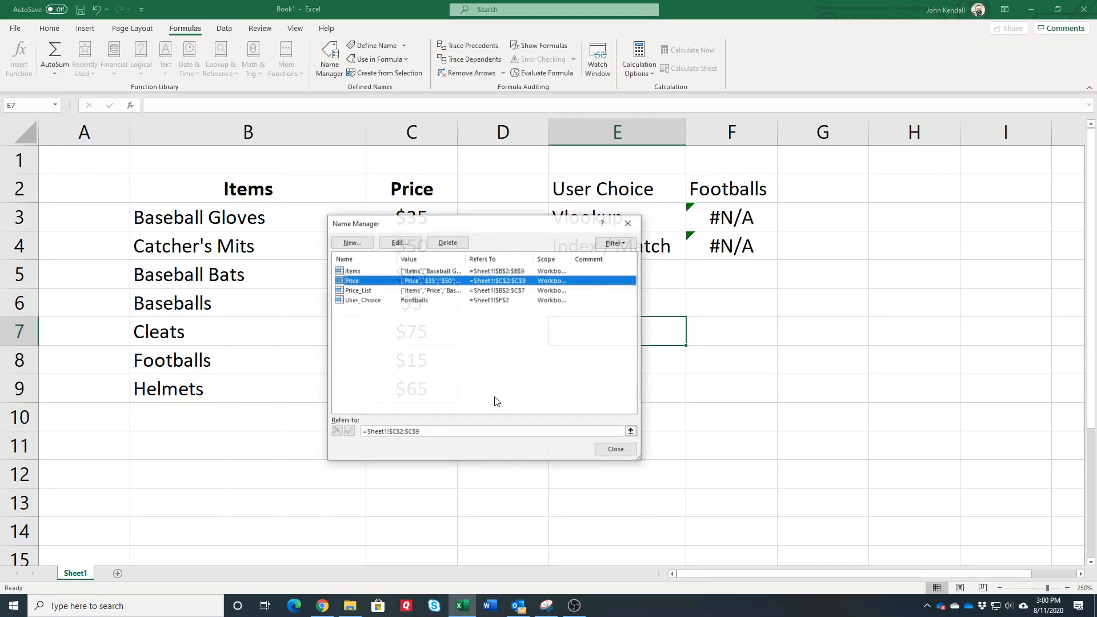
Step: Change the reference of the name Price_List to =Sheet1!$B$2:$C$9, save it and close the Name Manager
{"action": "left_click", "coordinate": [369, 291]}
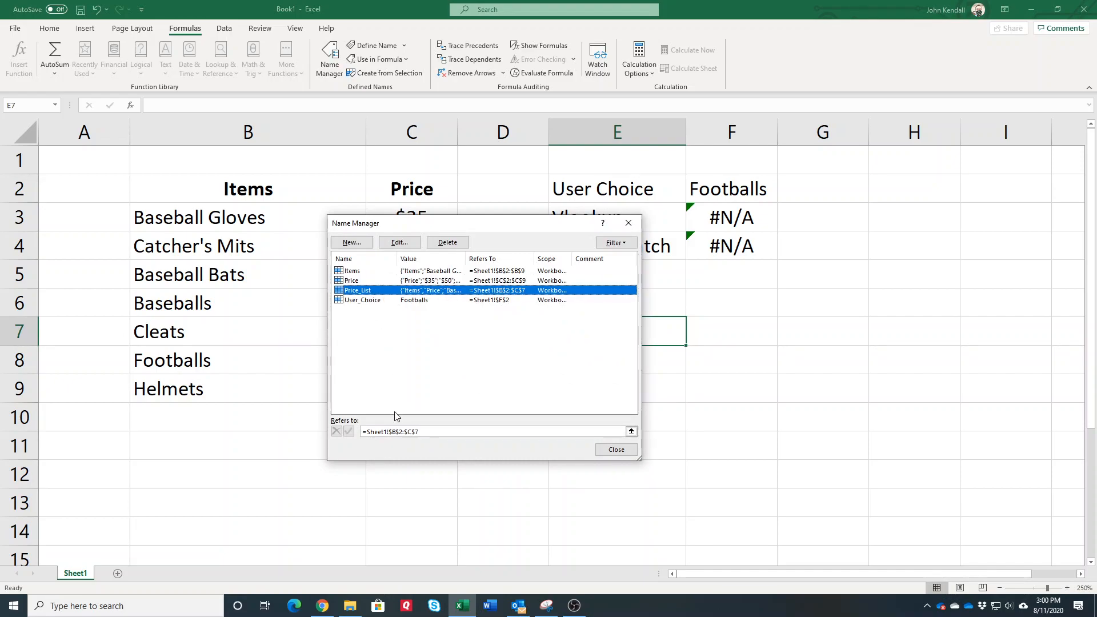
{"action": "left_click", "coordinate": [434, 433]}
{"action": "key", "text": "BackSpace"}
{"action": "type", "text": "9"}
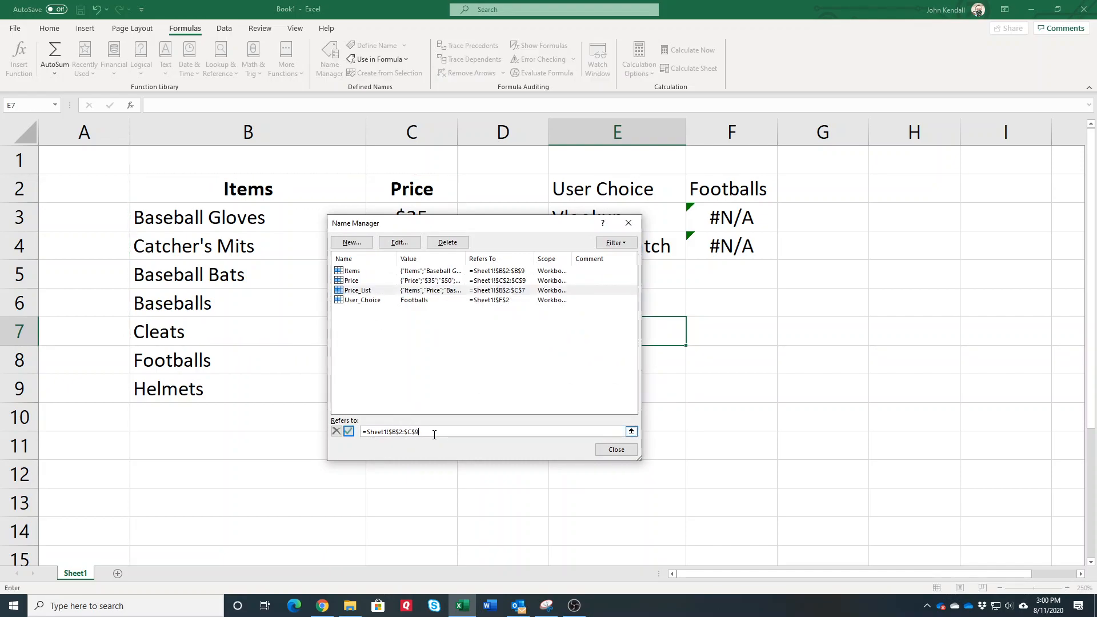
{"action": "left_click", "coordinate": [616, 450]}
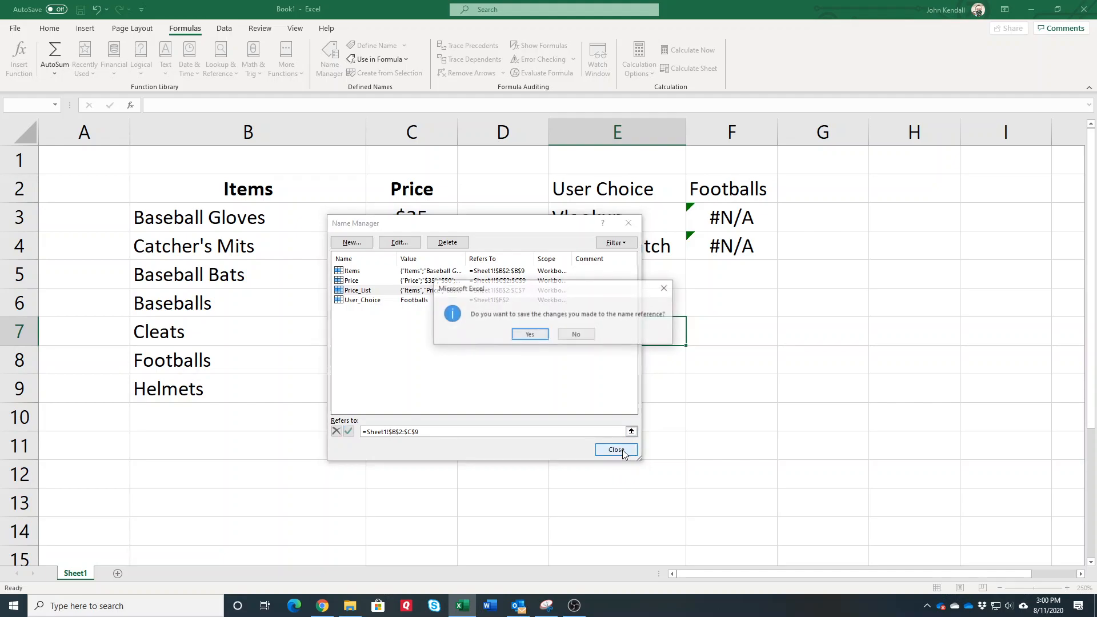
{"action": "left_click", "coordinate": [530, 335]}
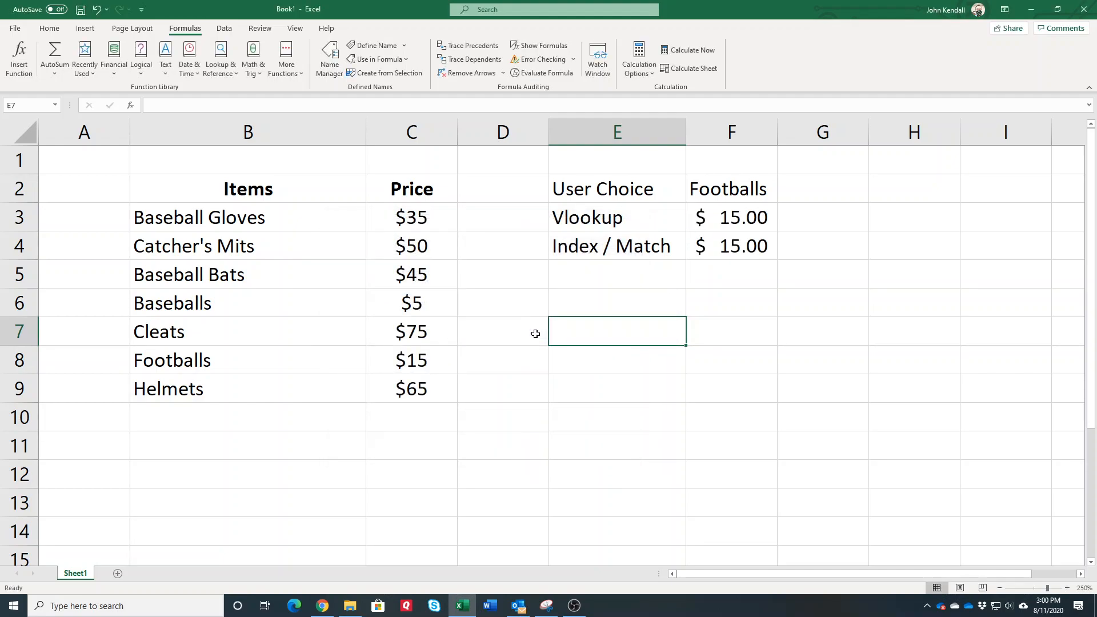
Step: Set the User Choice in F2 to Helmets to test the extended named ranges
{"action": "left_click", "coordinate": [746, 192]}
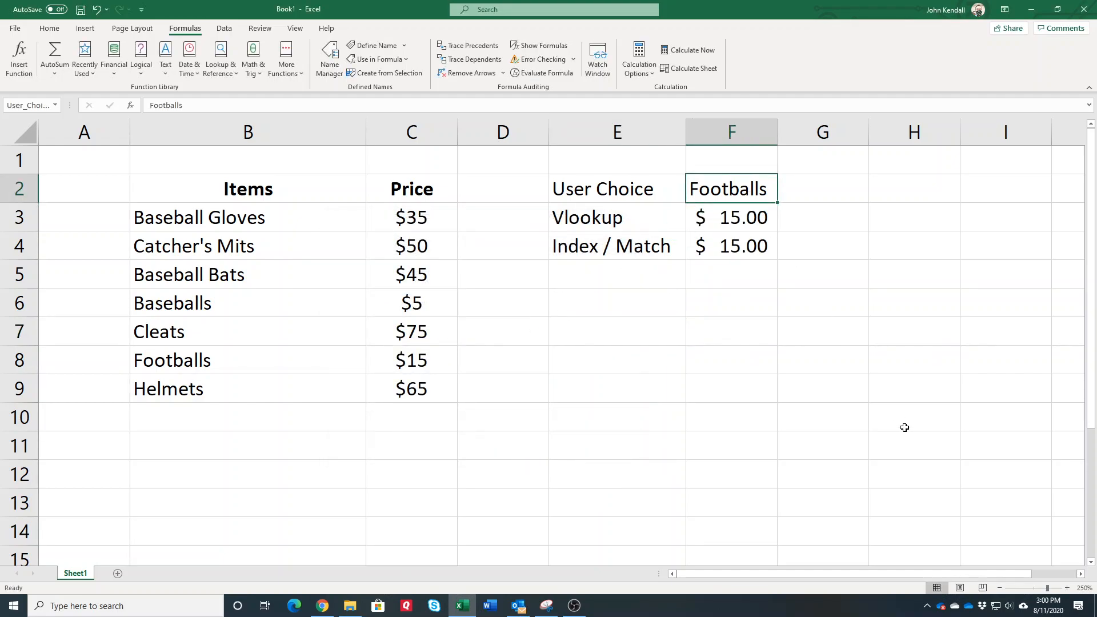
{"action": "type", "text": "Helmets"}
{"action": "key", "text": "Return"}
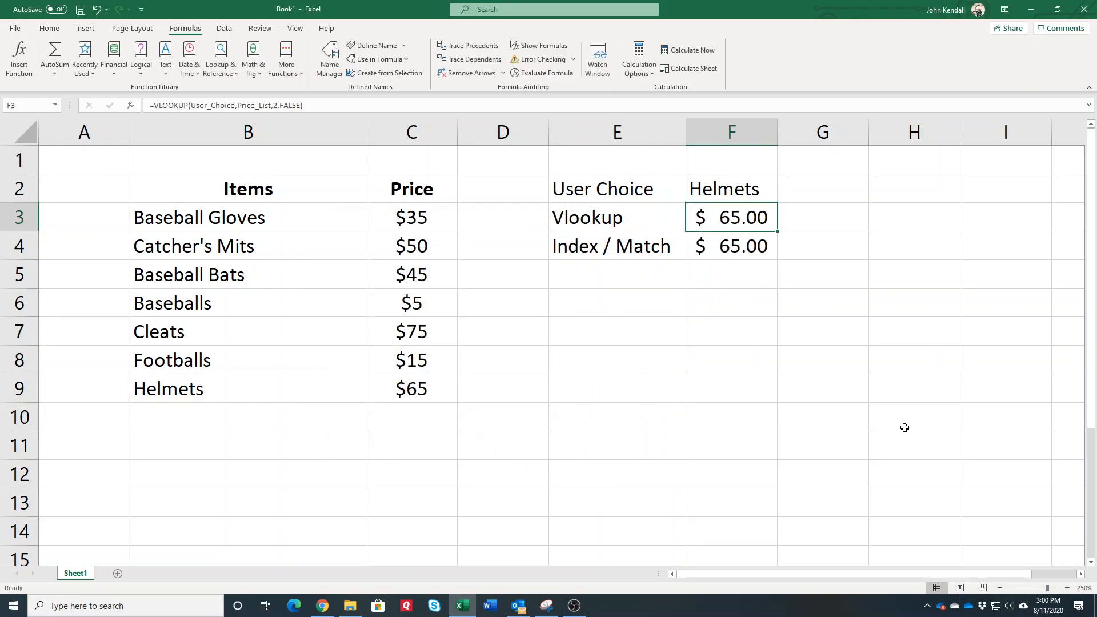
Step: Add the item Basketballs in B10 with a price of 12 in C10
{"action": "left_click", "coordinate": [289, 408]}
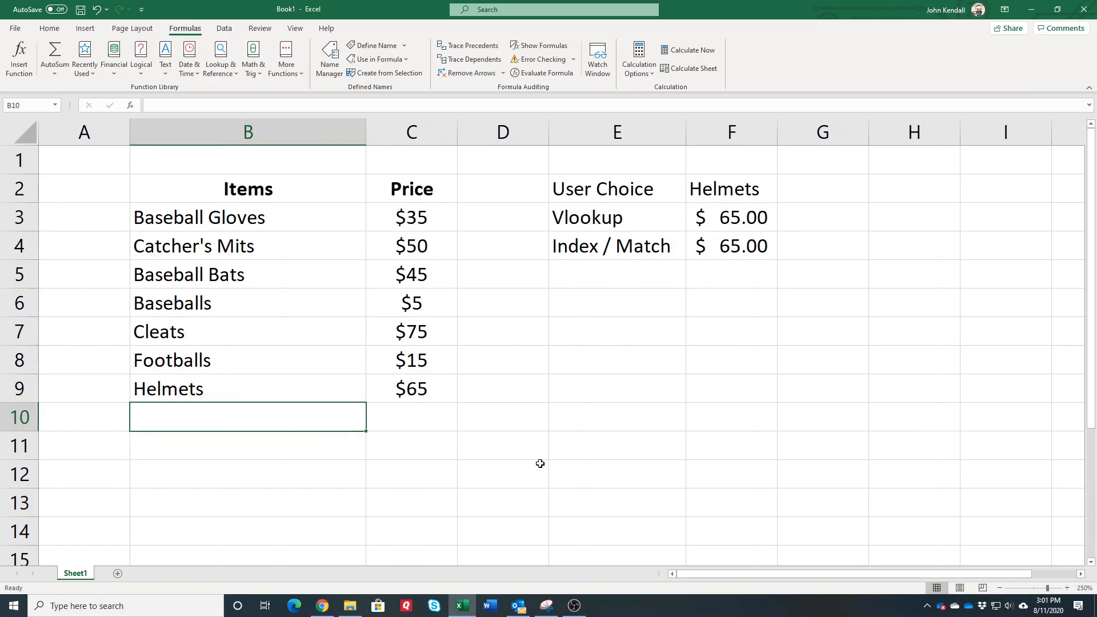
{"action": "type", "text": "Baske"}
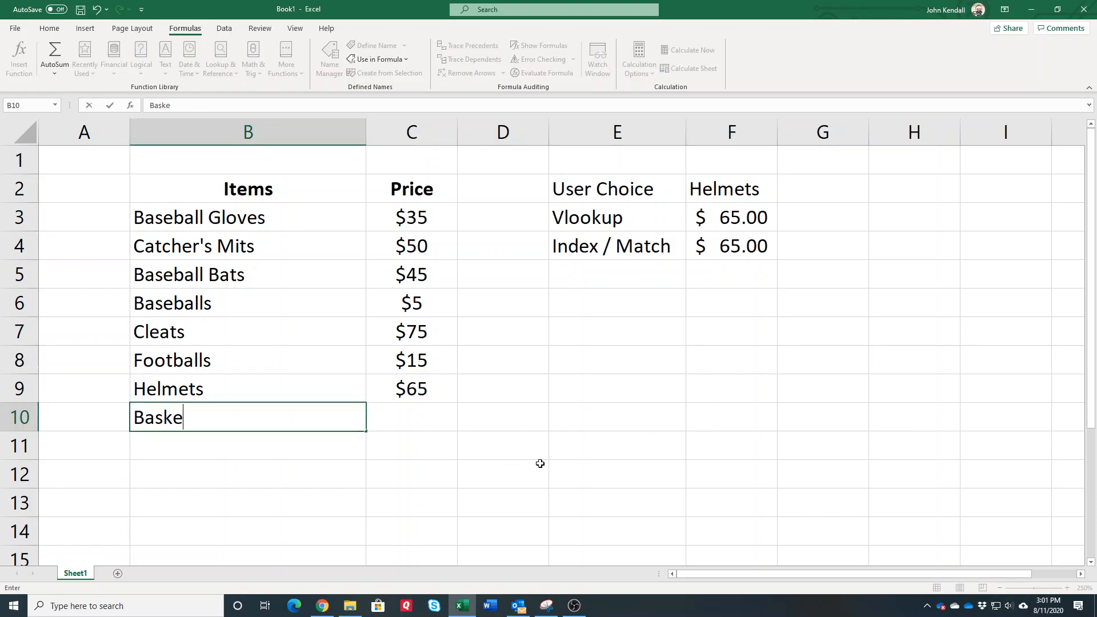
{"action": "type", "text": "tballs"}
{"action": "key", "text": "Return"}
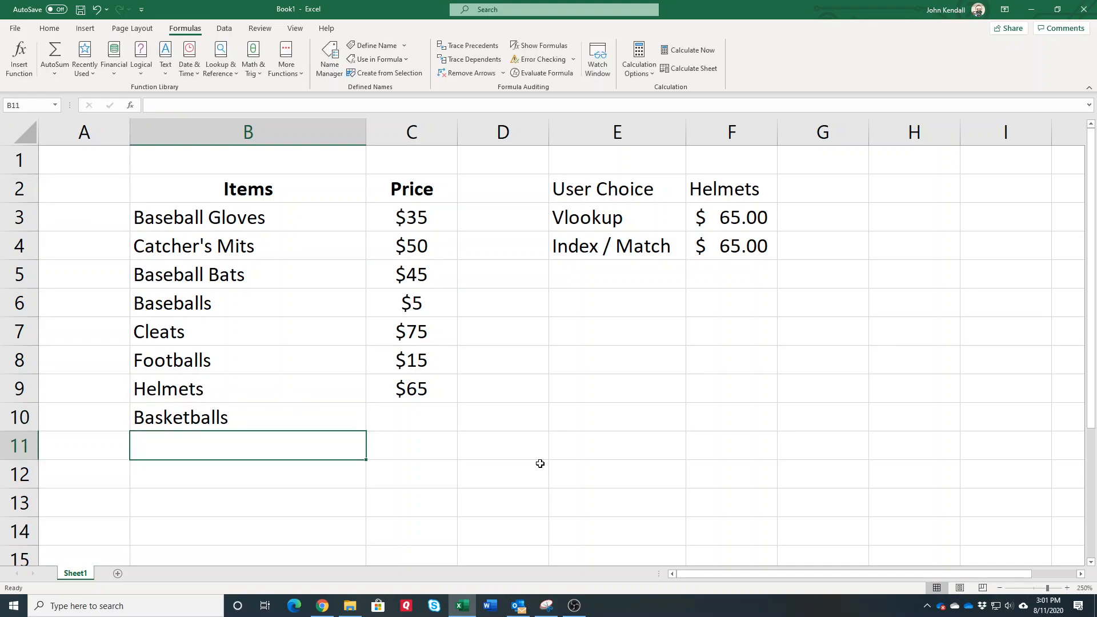
{"action": "key", "text": "Up"}
{"action": "key", "text": "Right"}
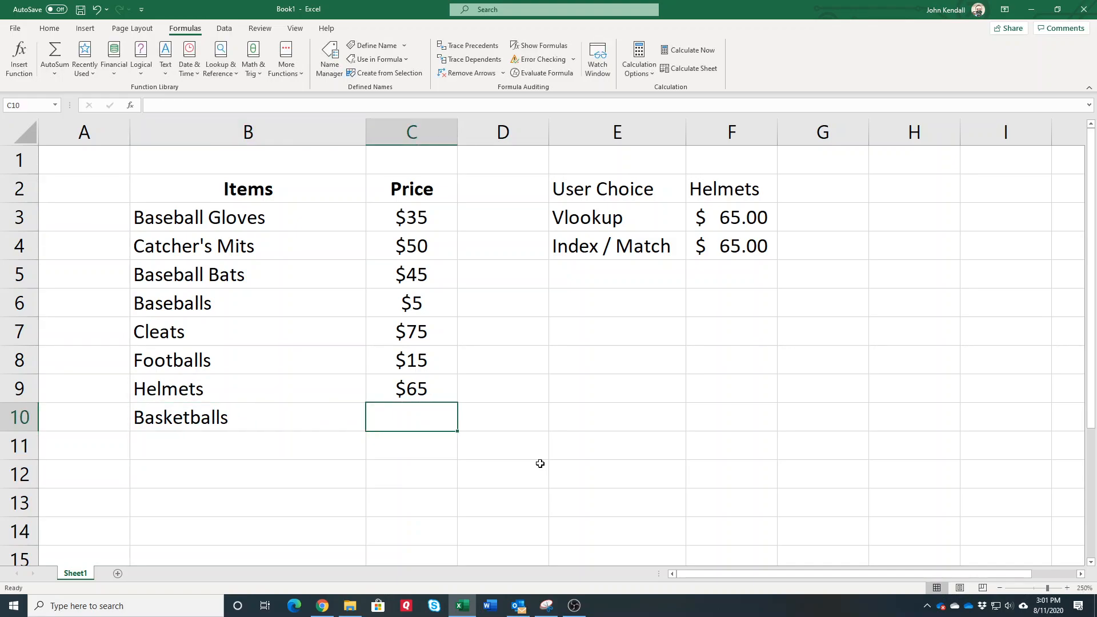
{"action": "type", "text": "12"}
{"action": "key", "text": "Tab"}
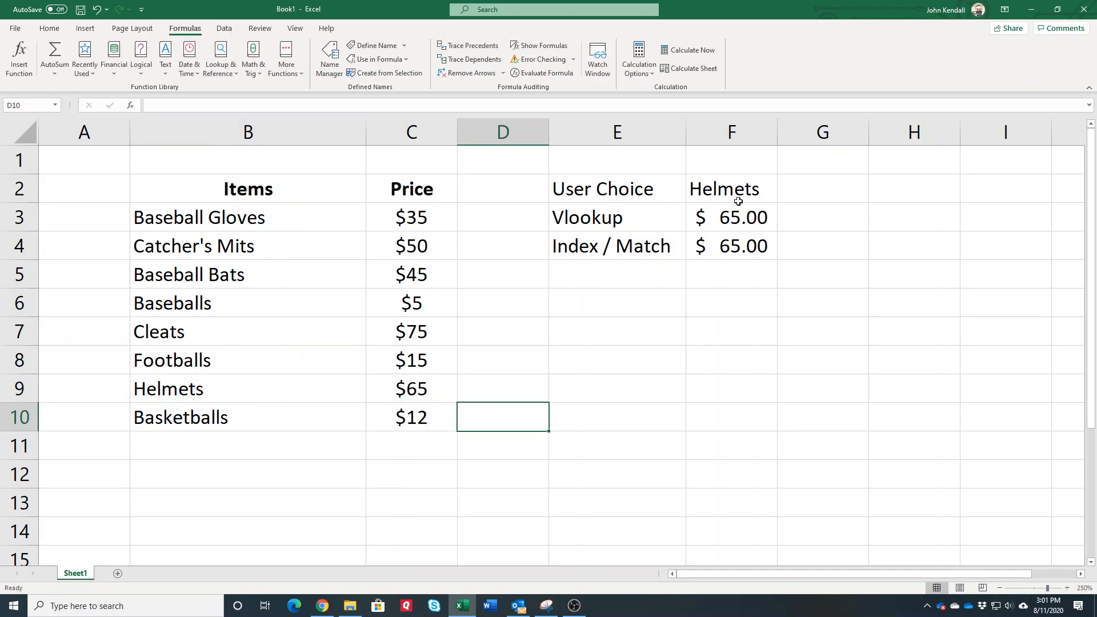
Step: Set the User Choice in F2 to Basketballs
{"action": "left_click", "coordinate": [740, 189]}
{"action": "type", "text": "Bask"}
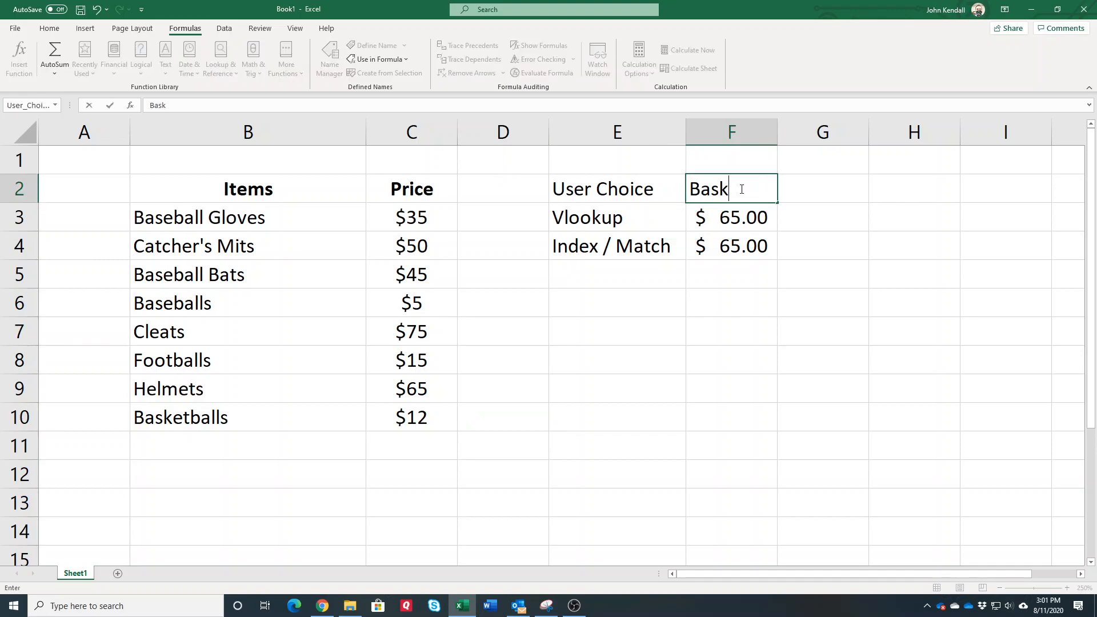
{"action": "type", "text": "etballs"}
{"action": "key", "text": "Return"}
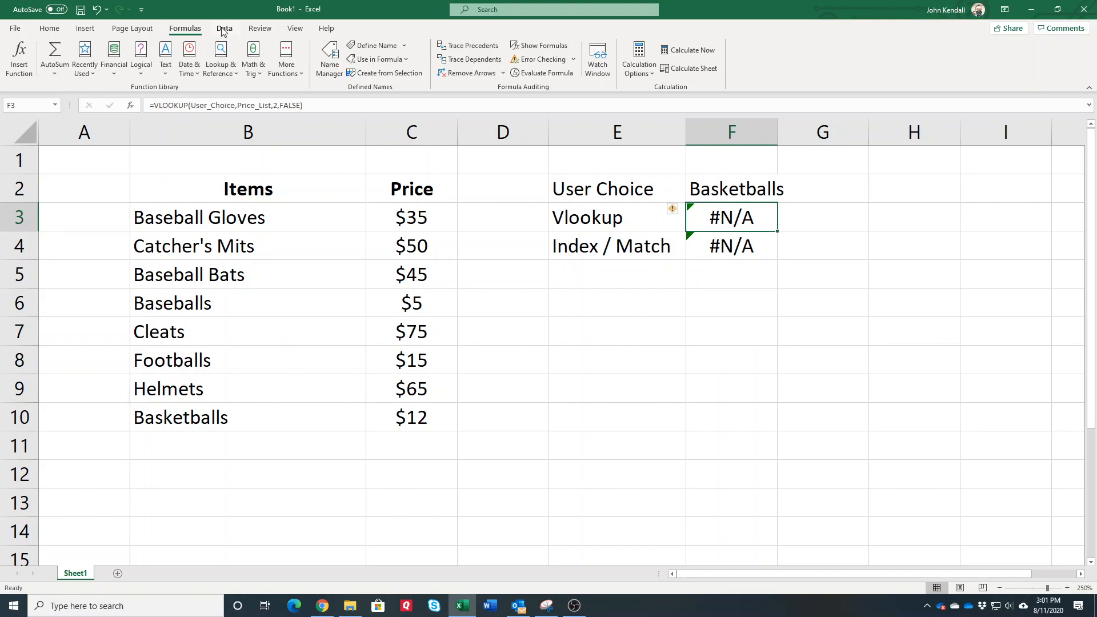
Step: Inspect the cell reference of the name Items in the Name Manager, and close it without making changes
{"action": "left_click", "coordinate": [335, 57]}
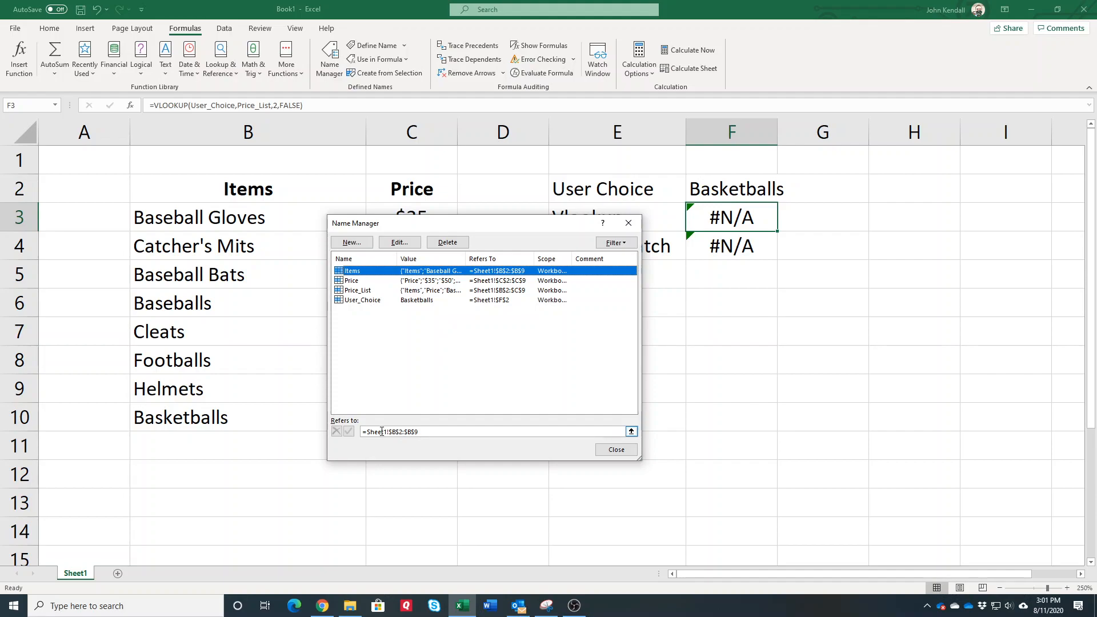
{"action": "left_click", "coordinate": [400, 242]}
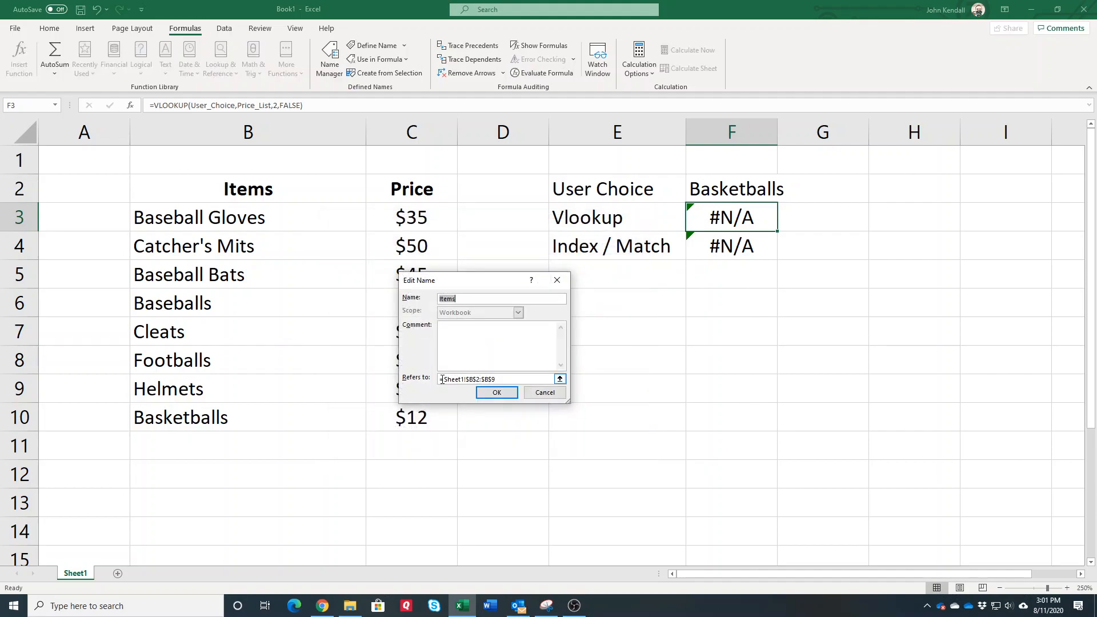
{"action": "left_click", "coordinate": [494, 380]}
{"action": "double_click", "coordinate": [494, 380]}
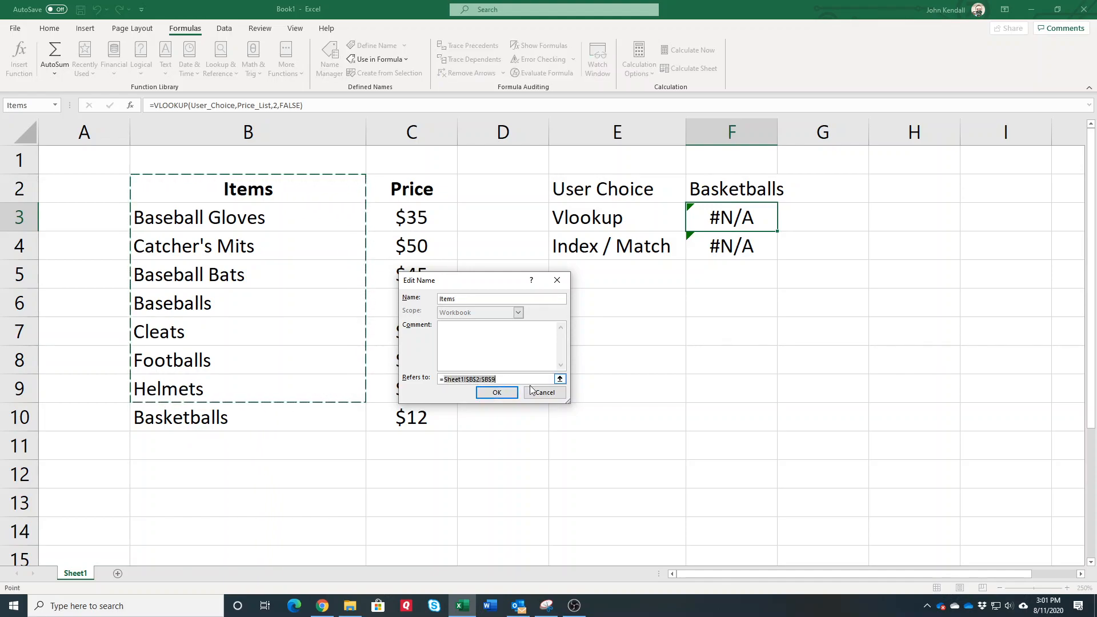
{"action": "left_click", "coordinate": [544, 394]}
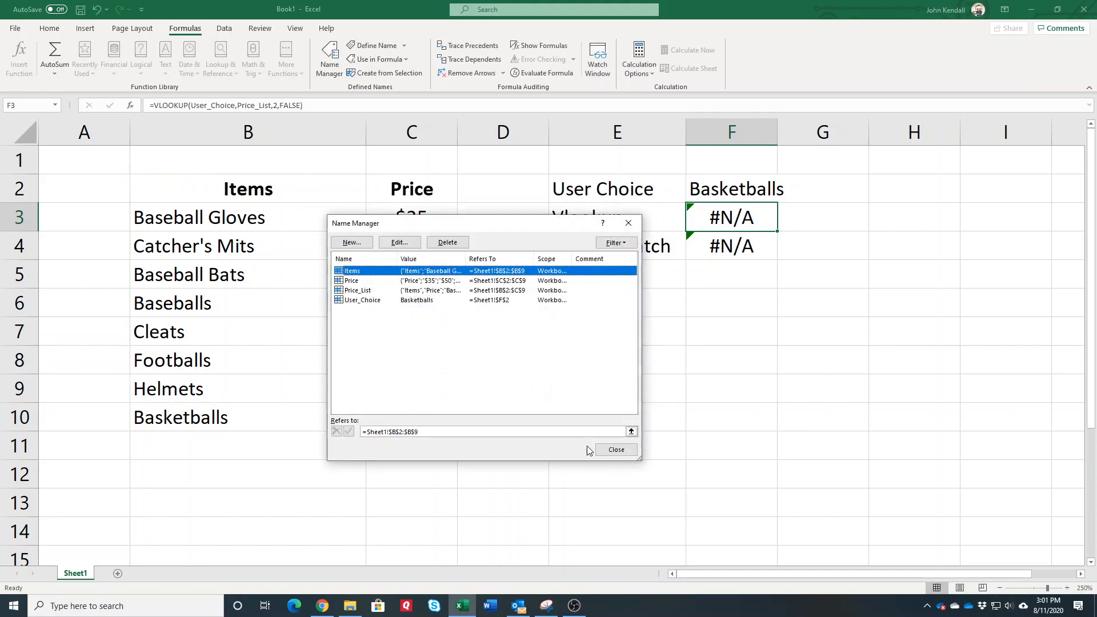
{"action": "left_click", "coordinate": [607, 449]}
{"action": "left_click", "coordinate": [634, 334]}
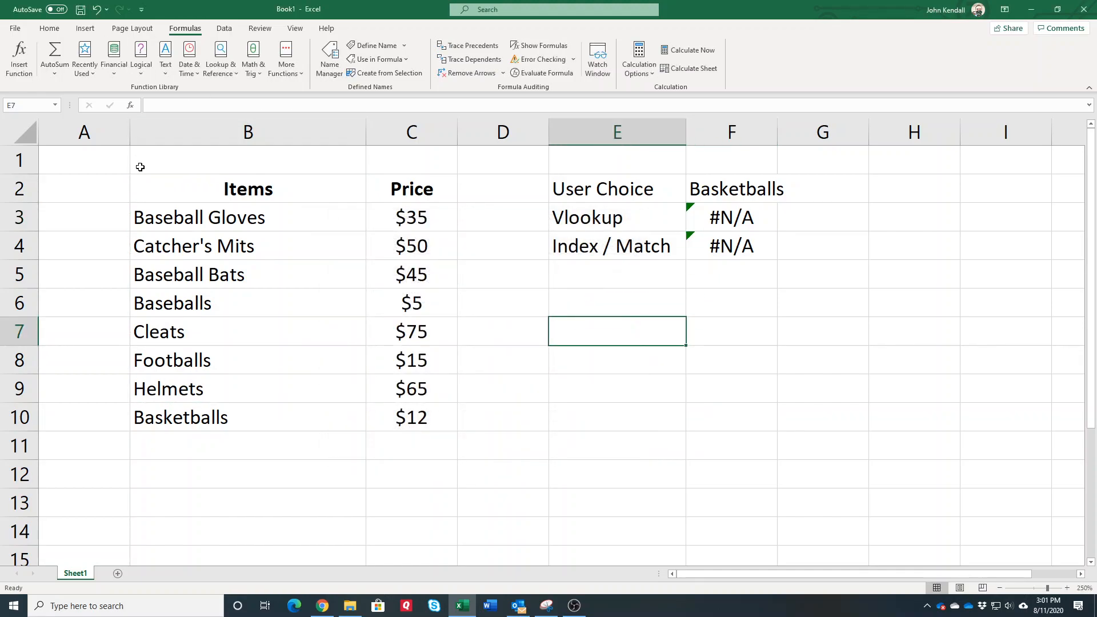
Step: Start an OFFSET formula in E7 with the Items header cell as the absolute reference $B$2
{"action": "left_click", "coordinate": [152, 106]}
{"action": "type", "text": "="}
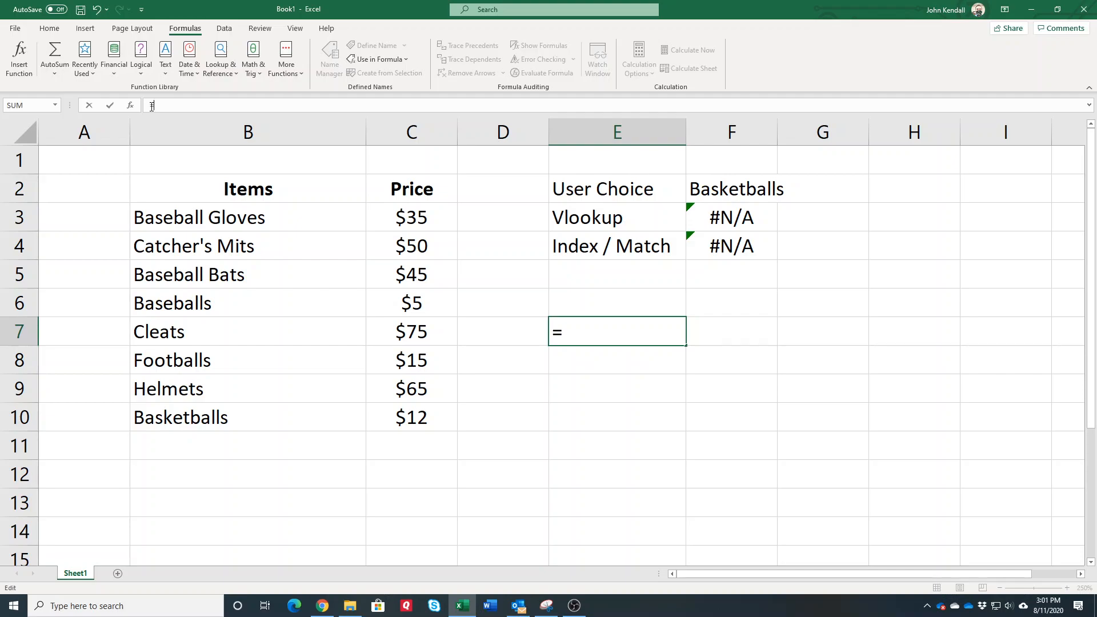
{"action": "type", "text": "offset()"}
{"action": "left_click", "coordinate": [130, 106]}
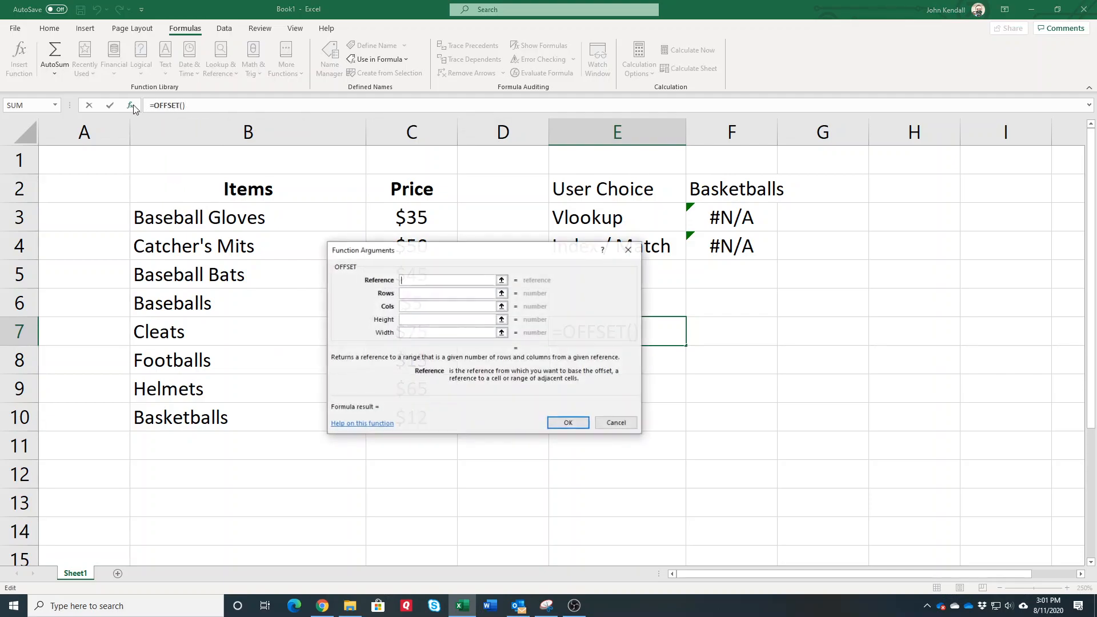
{"action": "left_click_drag", "start_coordinate": [423, 260], "coordinate": [567, 311]}
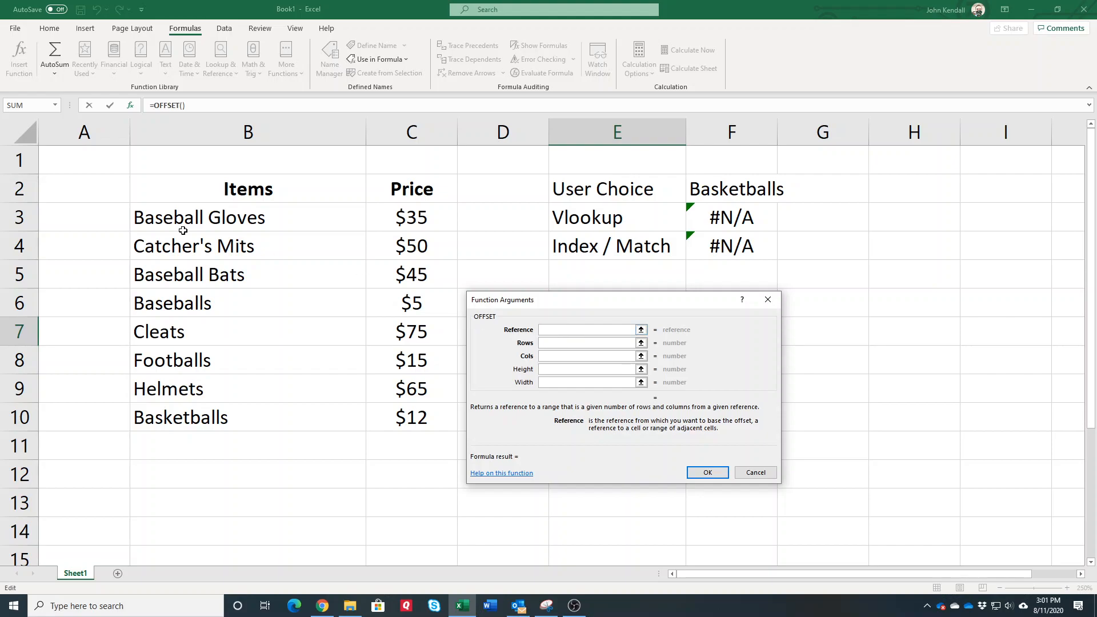
{"action": "left_click", "coordinate": [174, 187]}
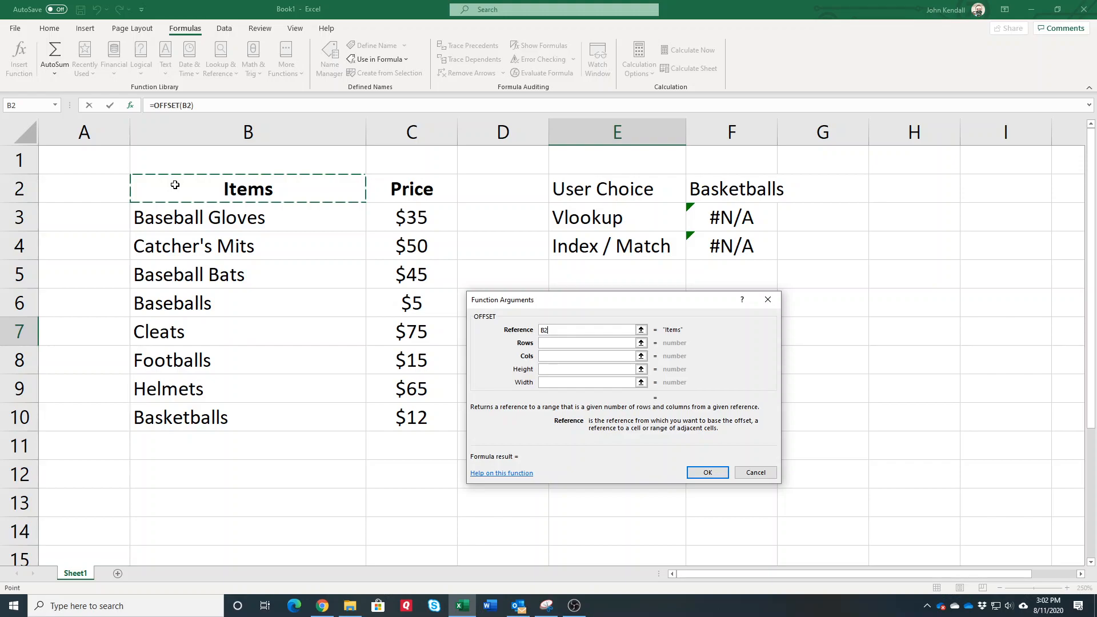
{"action": "key", "text": "F4"}
Step: Set the OFFSET function's Rows argument to 1 and its Cols argument to 0
{"action": "left_click", "coordinate": [565, 344]}
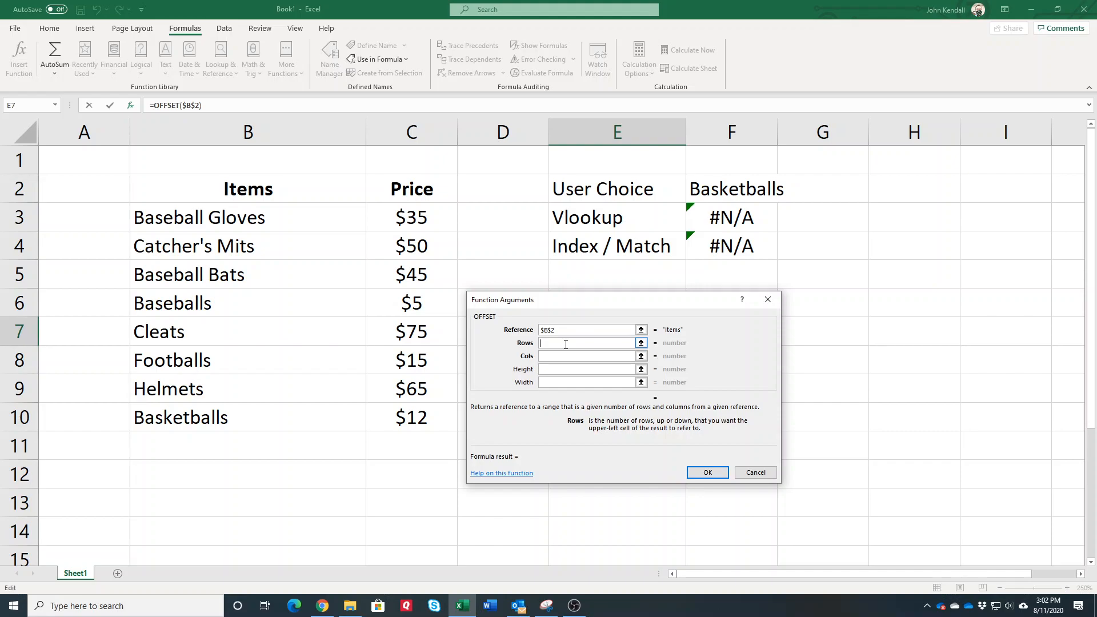
{"action": "type", "text": "1"}
{"action": "left_click", "coordinate": [565, 357]}
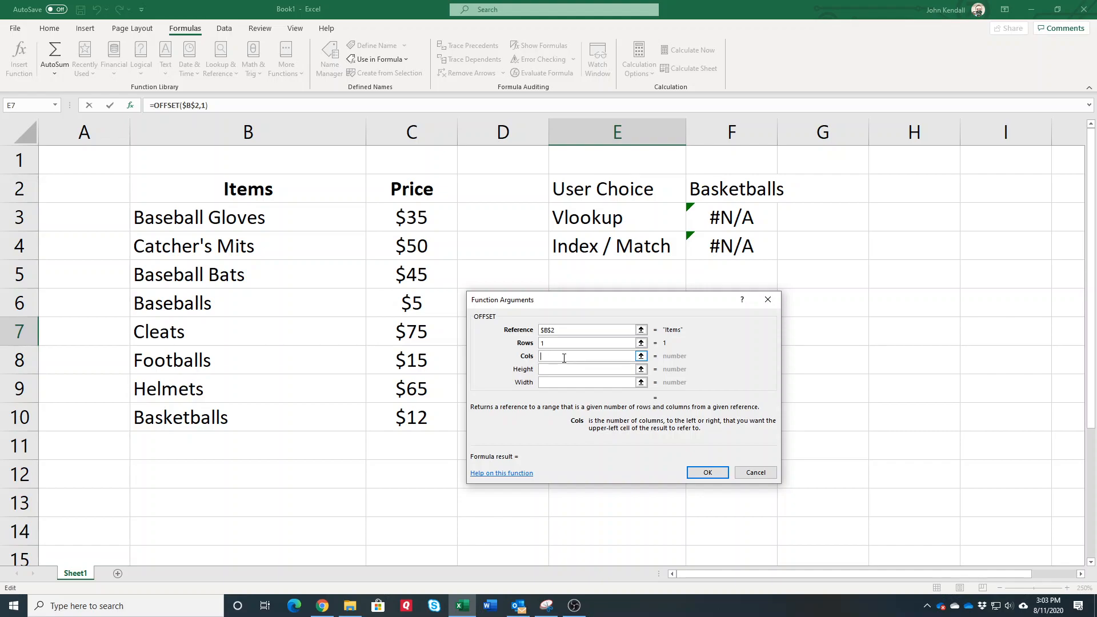
{"action": "type", "text": "0"}
Step: Set the OFFSET function's Height to 7 and Width to 1, and enter the formula in E7
{"action": "left_click", "coordinate": [558, 370]}
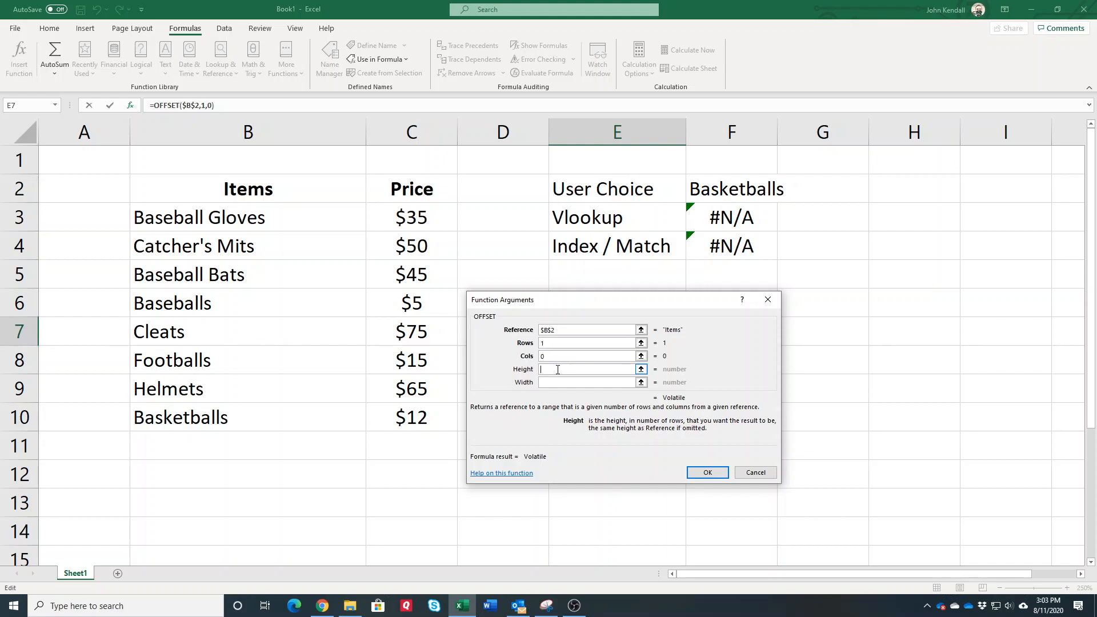
{"action": "type", "text": "7"}
{"action": "left_click", "coordinate": [562, 382]}
{"action": "type", "text": "1"}
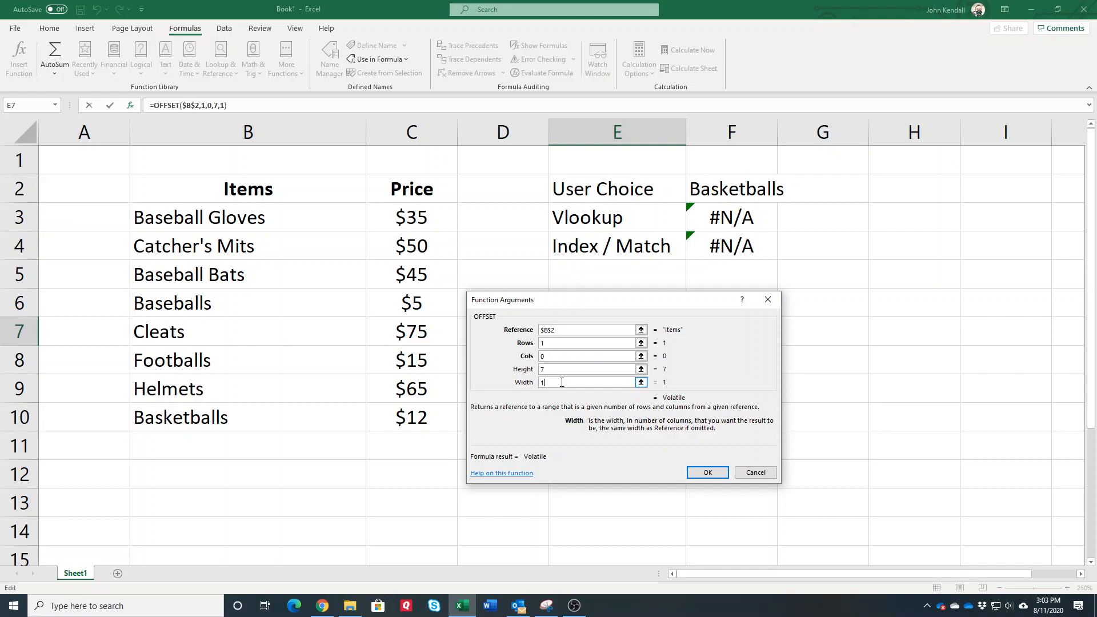
{"action": "left_click", "coordinate": [559, 370]}
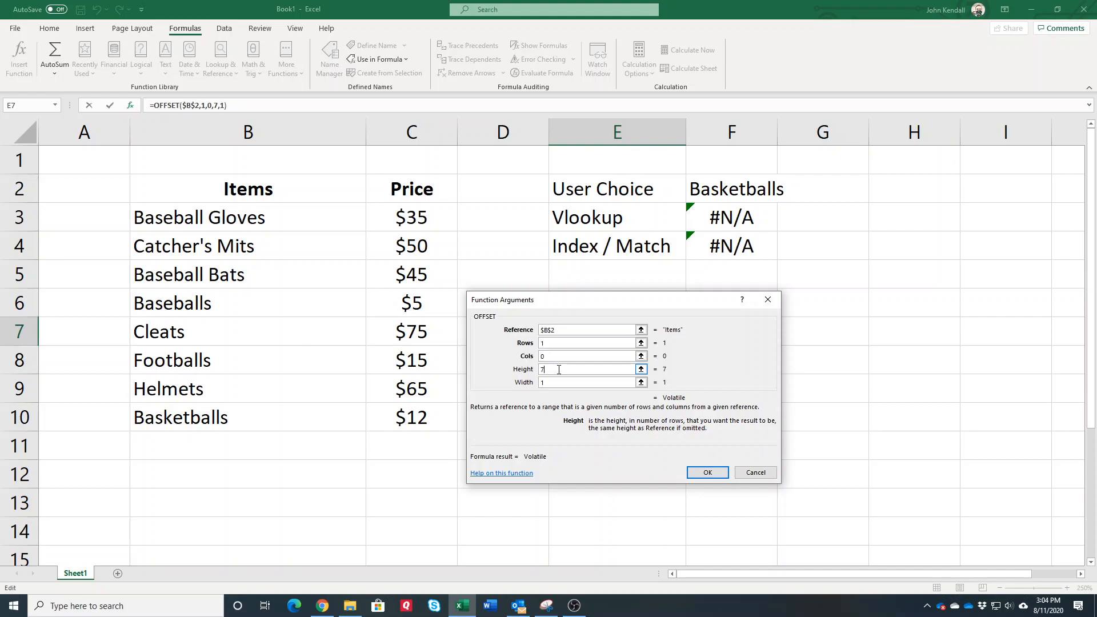
{"action": "key", "text": "BackSpace"}
{"action": "type", "text": "7"}
{"action": "left_click", "coordinate": [708, 473]}
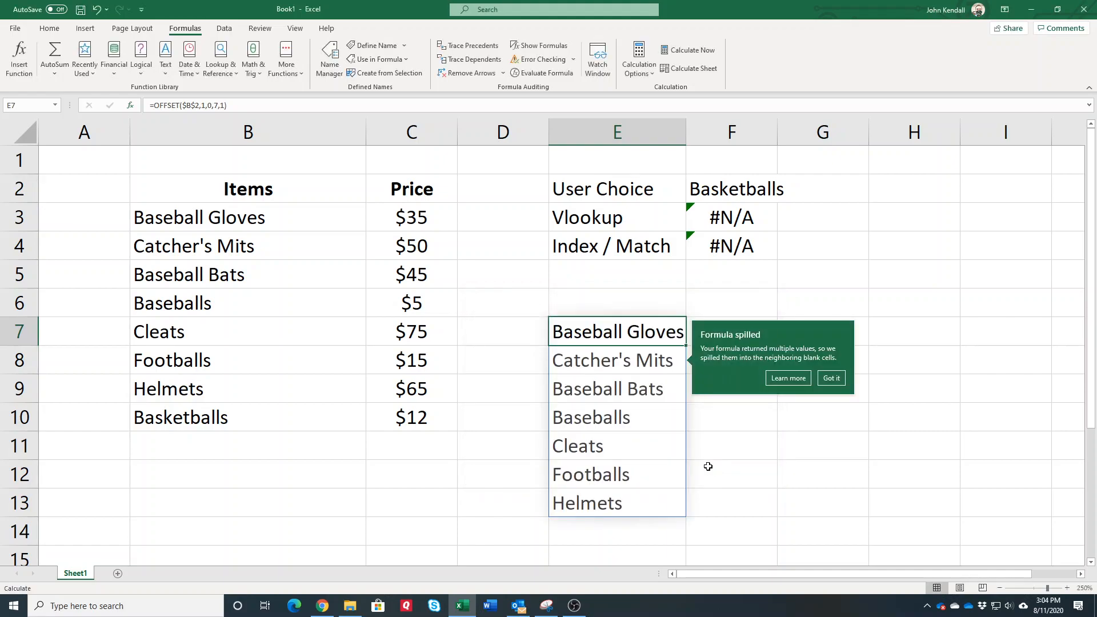
{"action": "left_click", "coordinate": [833, 380]}
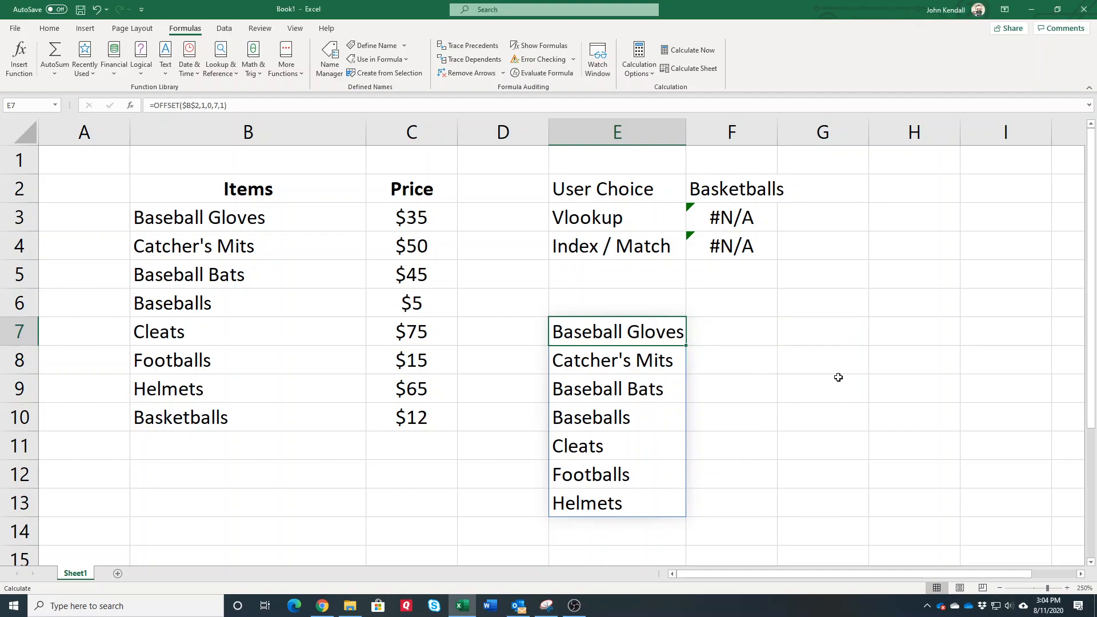
{"action": "left_click", "coordinate": [826, 402]}
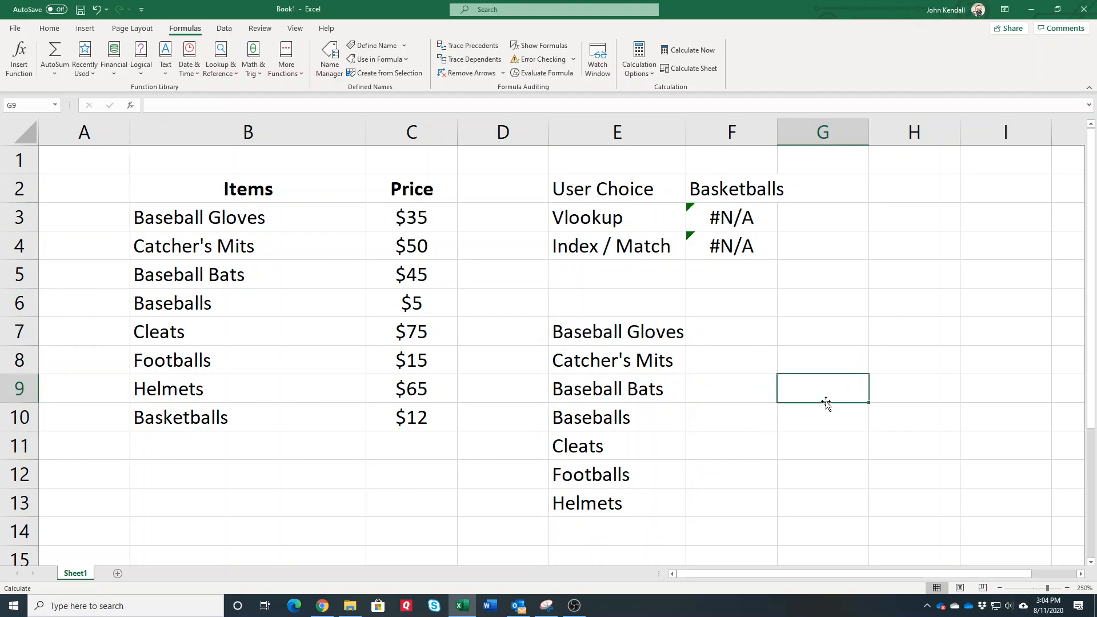
Step: Change the height argument of the OFFSET formula in E7 to 8
{"action": "left_click", "coordinate": [602, 336]}
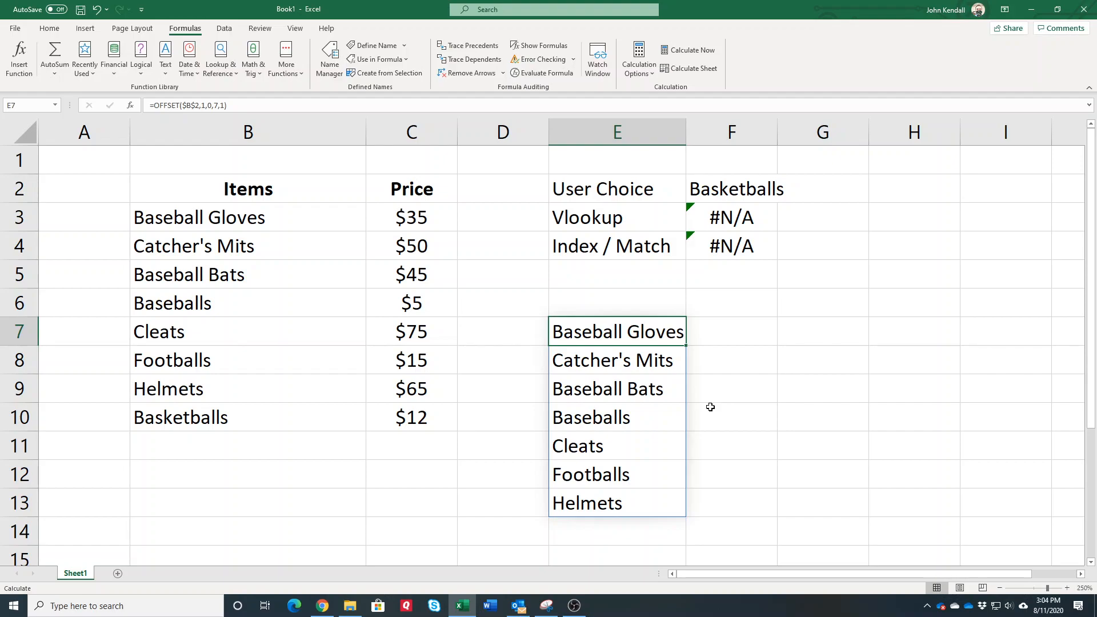
{"action": "right_click", "coordinate": [670, 333]}
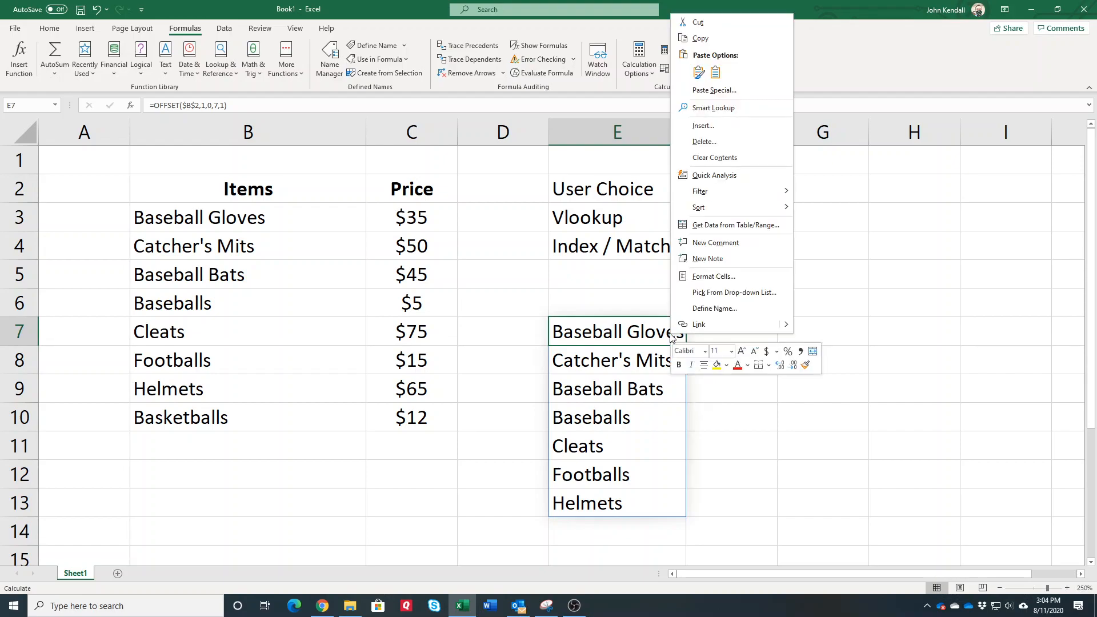
{"action": "left_click", "coordinate": [216, 105]}
{"action": "left_click_drag", "start_coordinate": [214, 105], "coordinate": [219, 106]}
{"action": "type", "text": "8"}
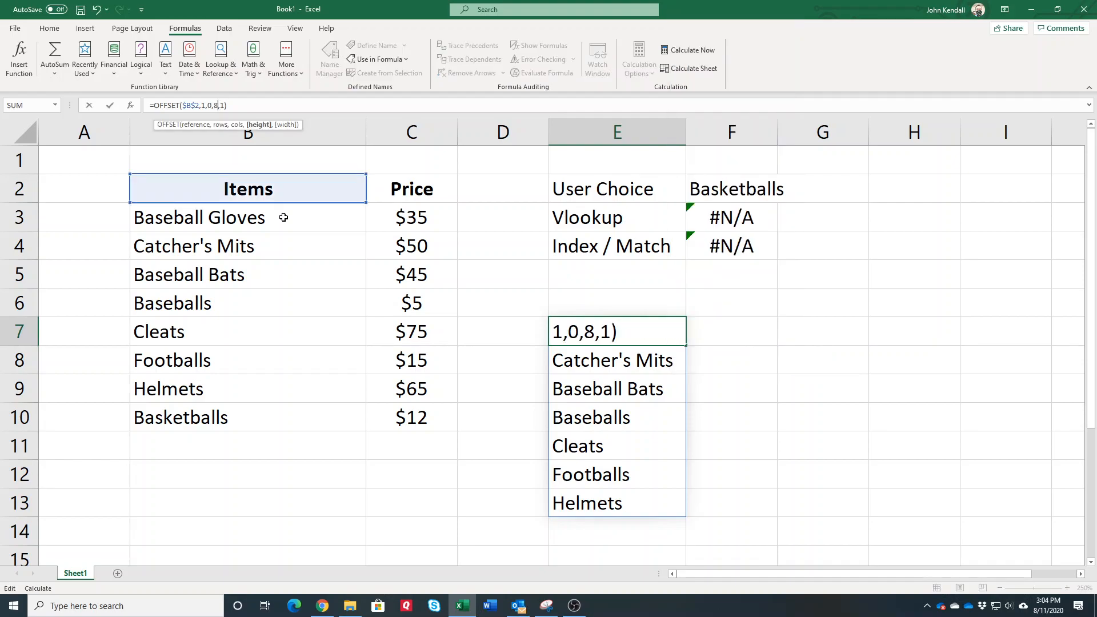
{"action": "key", "text": "Return"}
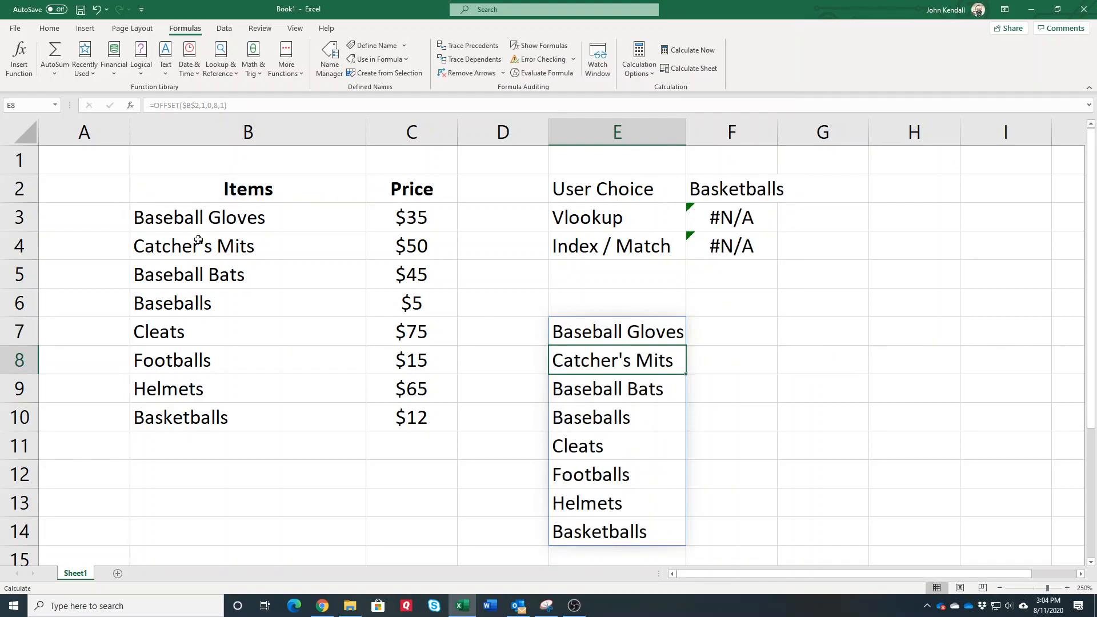
{"action": "left_click", "coordinate": [785, 409]}
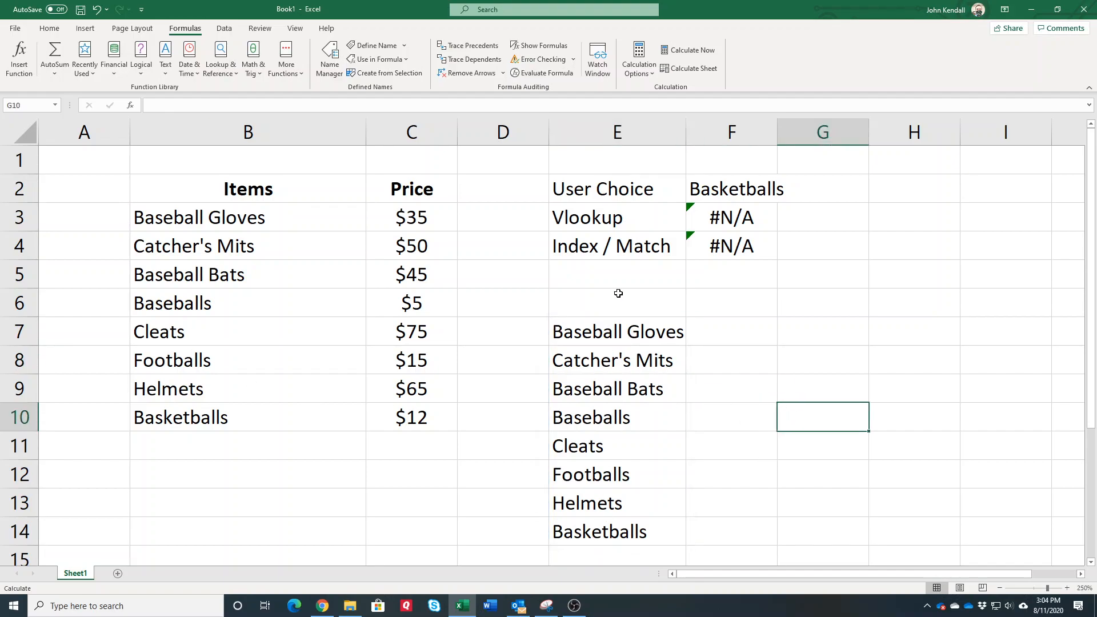
Step: Enter a COUNTA formula in F7 that counts the non-empty cells of column B
{"action": "left_click", "coordinate": [726, 327]}
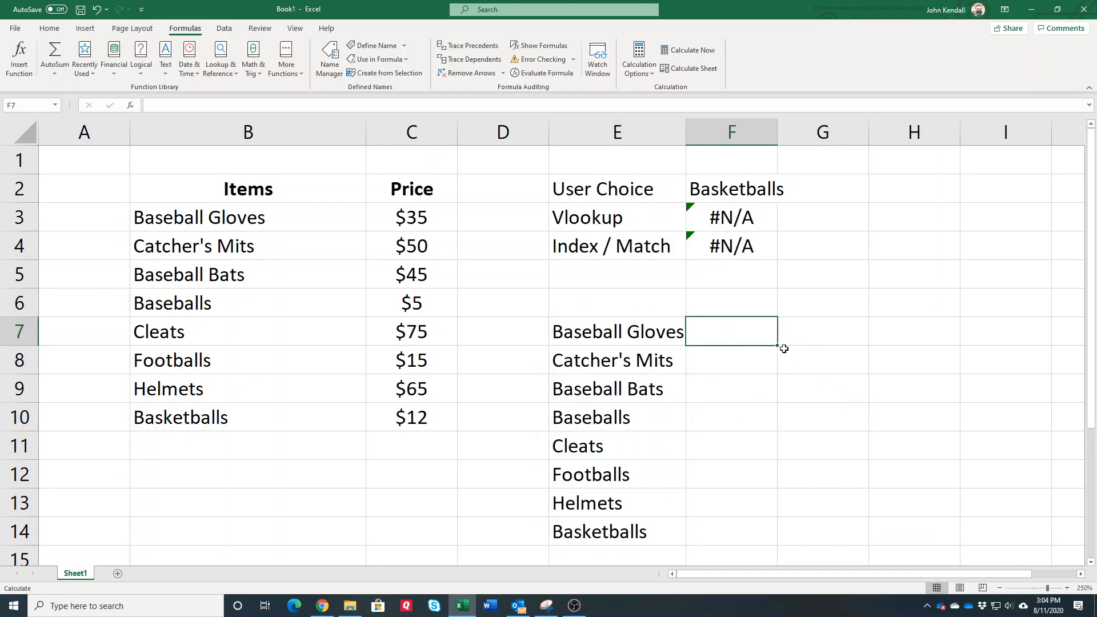
{"action": "left_click", "coordinate": [258, 443]}
{"action": "left_click", "coordinate": [733, 336]}
{"action": "type", "text": "="}
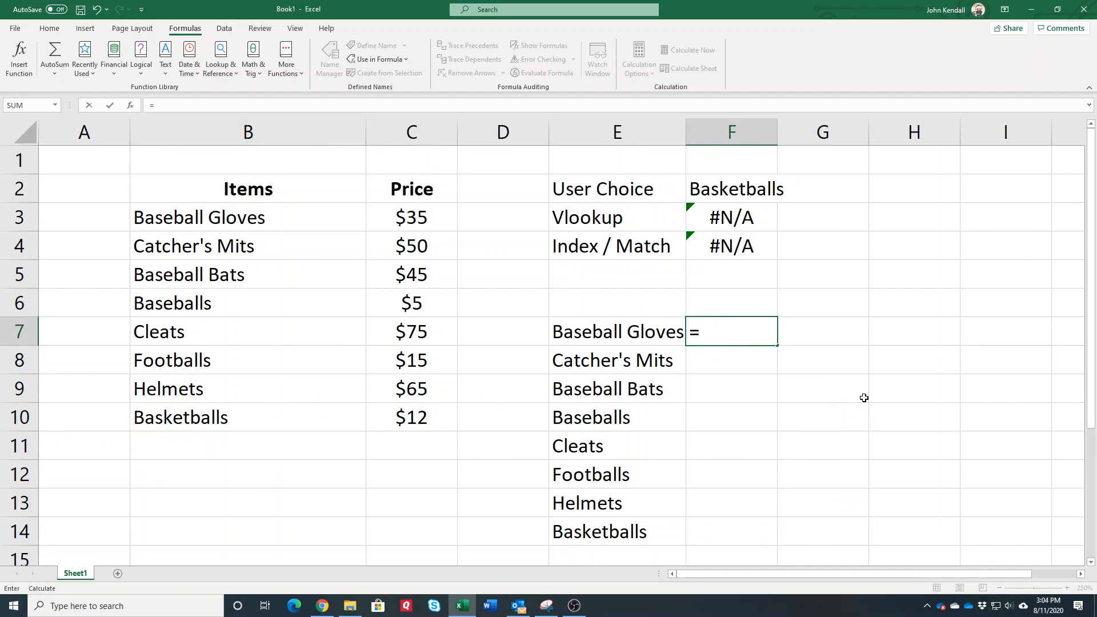
{"action": "type", "text": "counta()"}
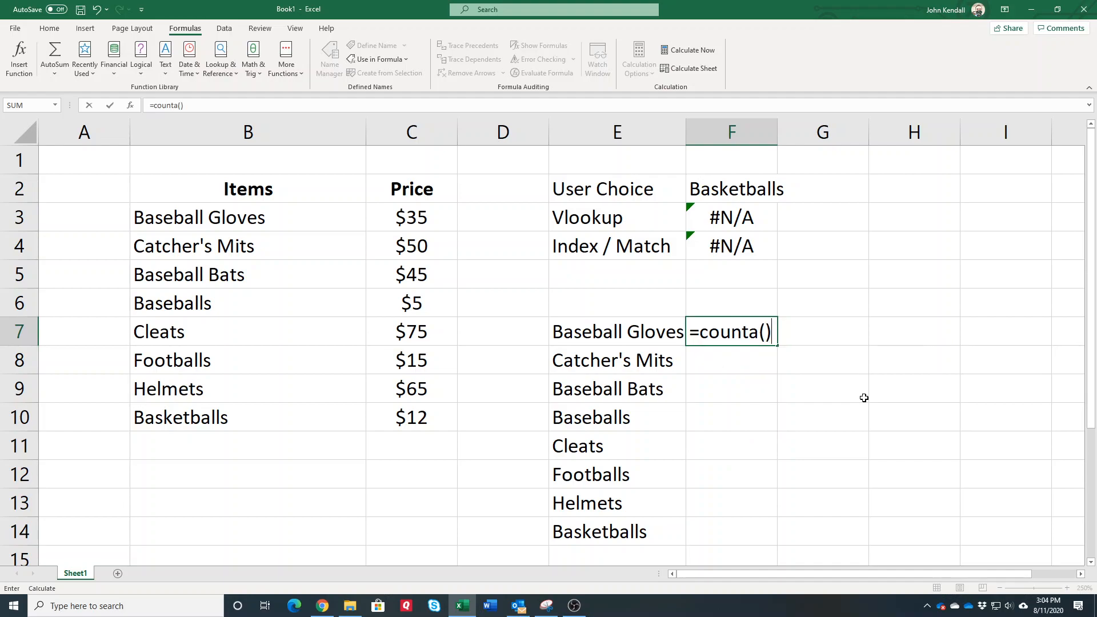
{"action": "left_click", "coordinate": [131, 105]}
{"action": "left_click_drag", "start_coordinate": [635, 306], "coordinate": [863, 287]}
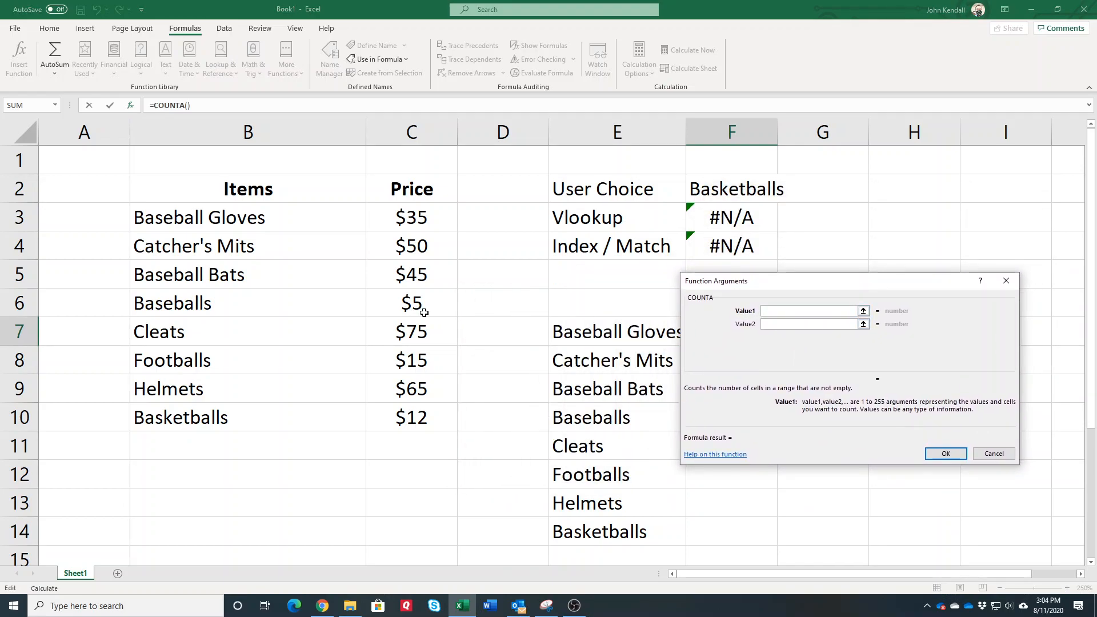
{"action": "left_click", "coordinate": [197, 141]}
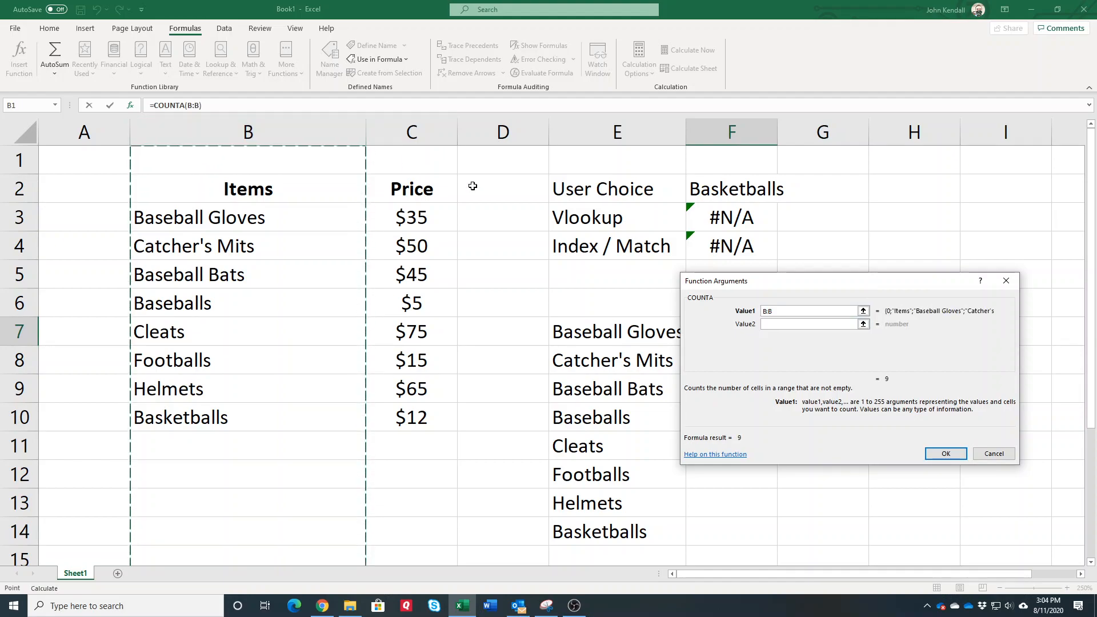
{"action": "left_click", "coordinate": [938, 456]}
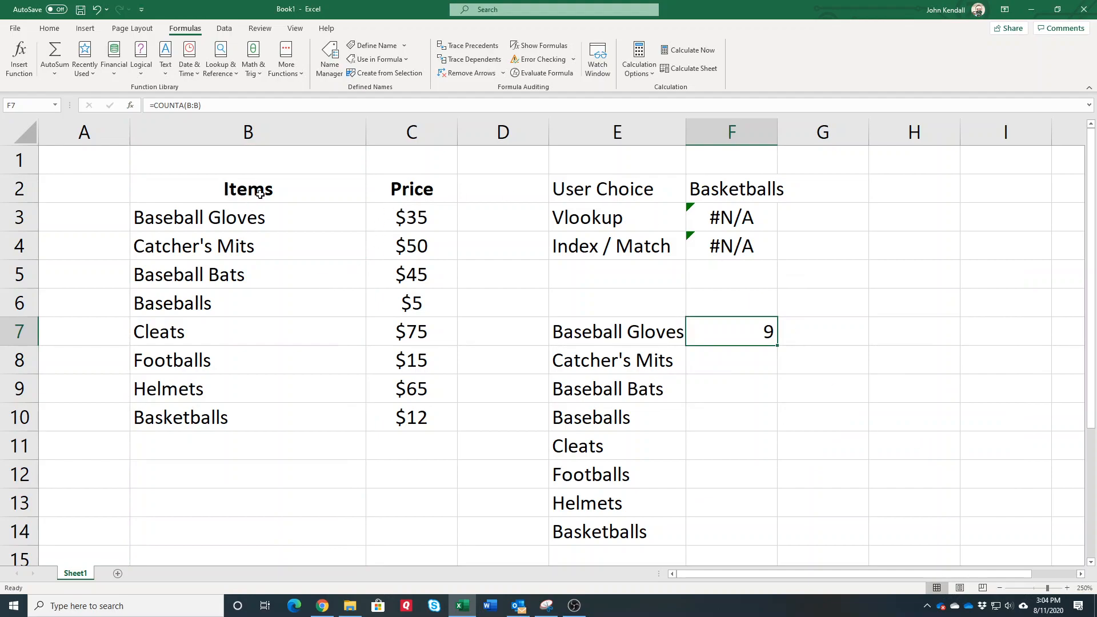
Step: Subtract 1 from the COUNTA formula in F7 to exclude the header
{"action": "left_click", "coordinate": [240, 102]}
{"action": "type", "text": "-1"}
{"action": "key", "text": "Return"}
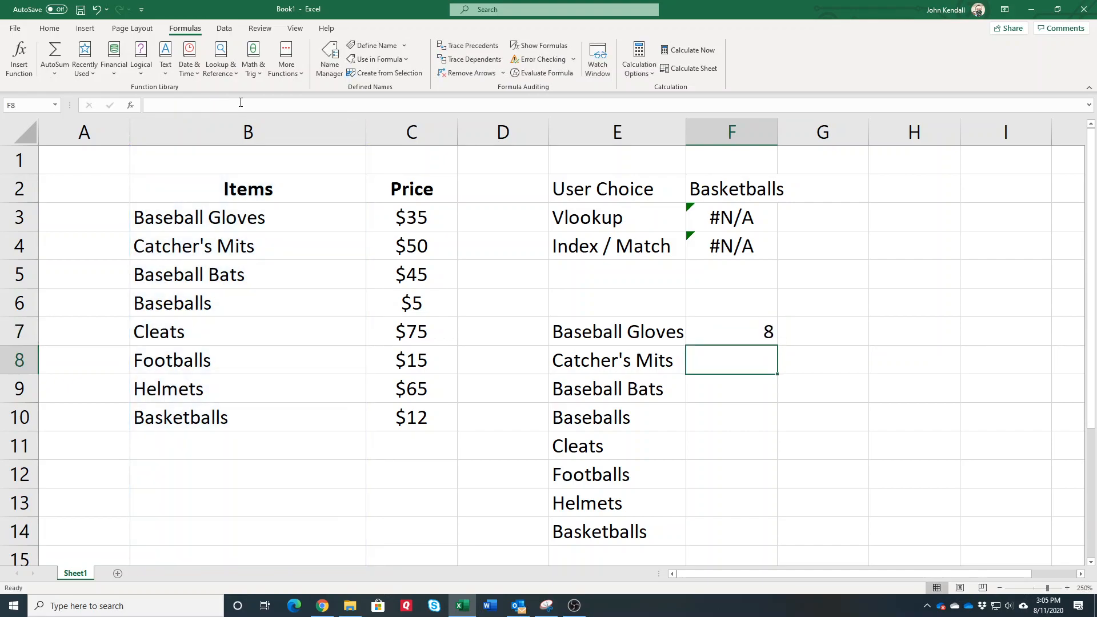
Step: Copy the expression COUNTA(B:B)-1 from the formula in F7, leaving the cell unchanged
{"action": "left_click", "coordinate": [746, 333]}
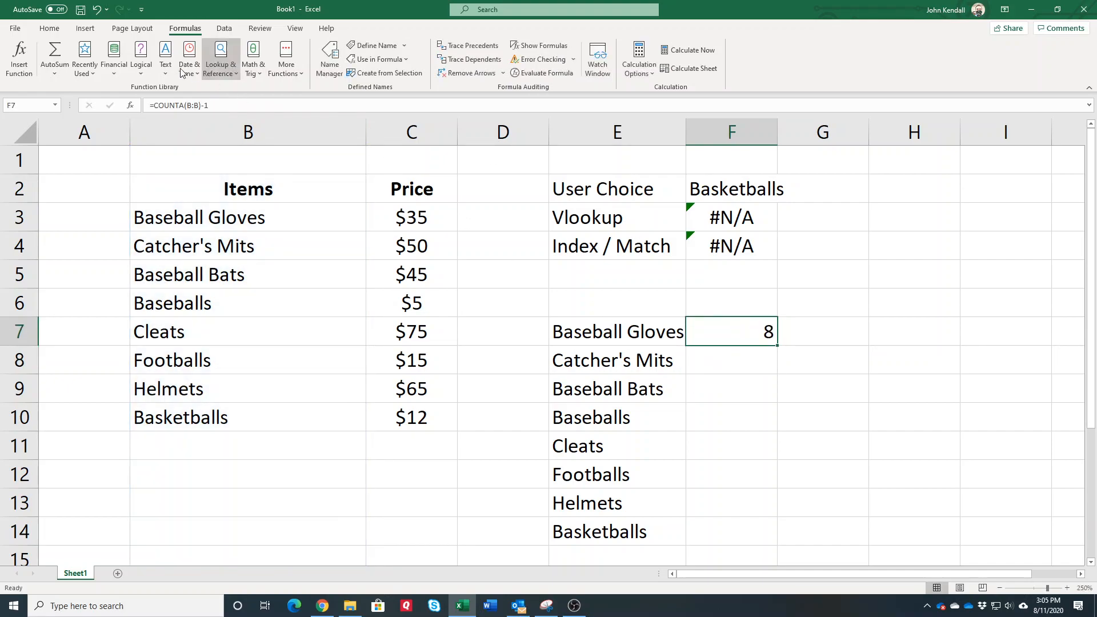
{"action": "left_click", "coordinate": [151, 109]}
{"action": "left_click_drag", "start_coordinate": [151, 109], "coordinate": [211, 106]}
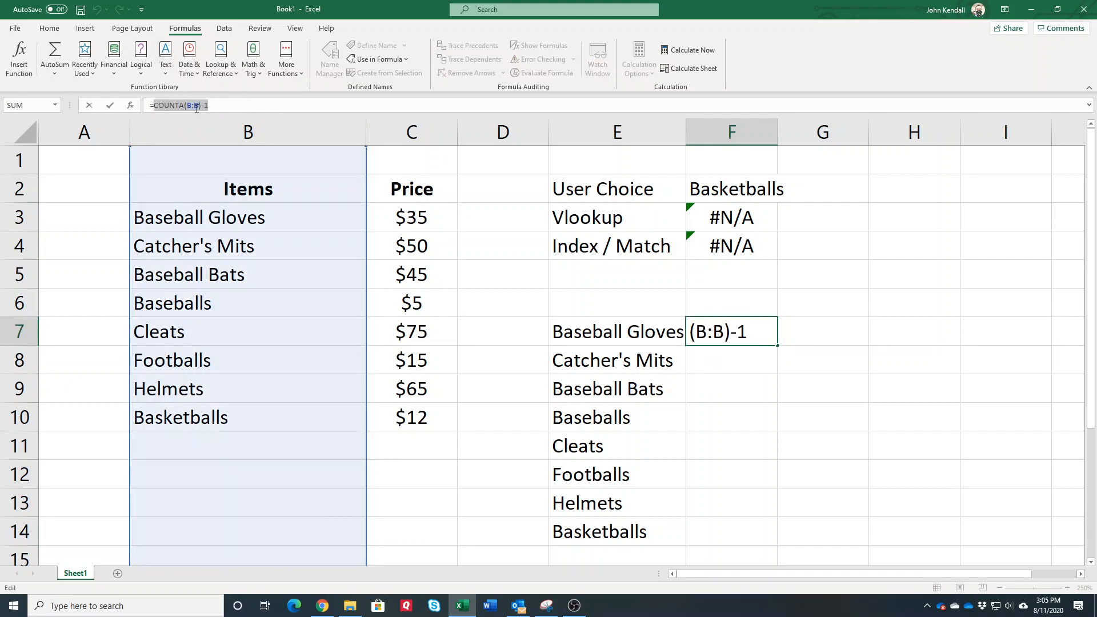
{"action": "right_click", "coordinate": [192, 104]}
{"action": "left_click", "coordinate": [223, 129]}
{"action": "key", "text": "Escape"}
Step: Replace the height argument of the OFFSET formula in E7 with COUNTA($B:$B)-1, using an absolute column reference
{"action": "left_click", "coordinate": [615, 321]}
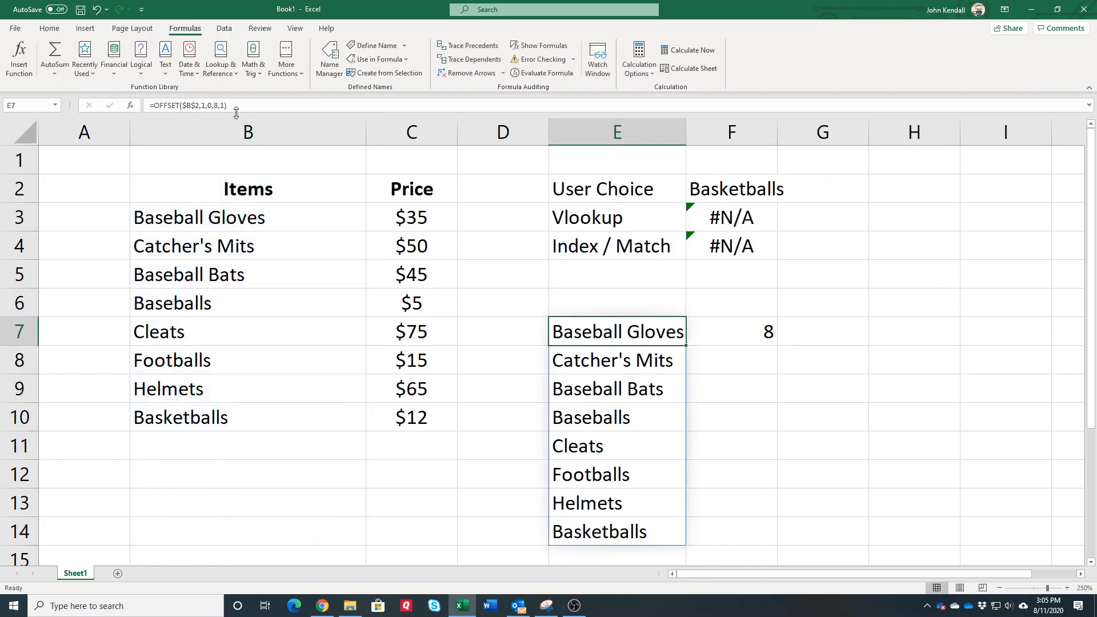
{"action": "left_click", "coordinate": [216, 105]}
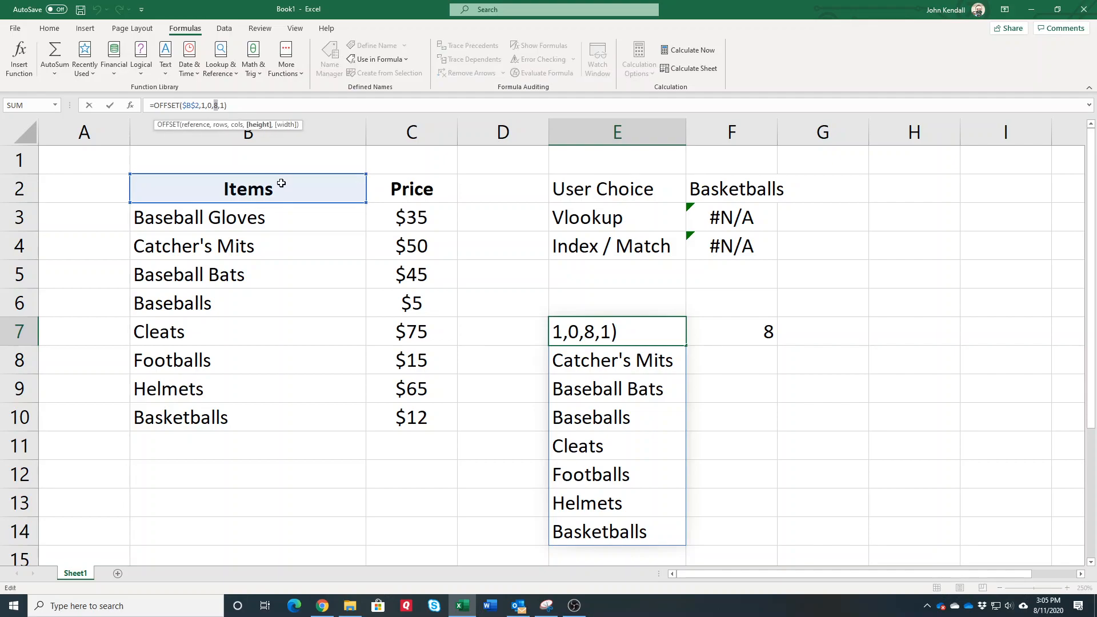
{"action": "type", "text": "COUNTA(B:B)-1"}
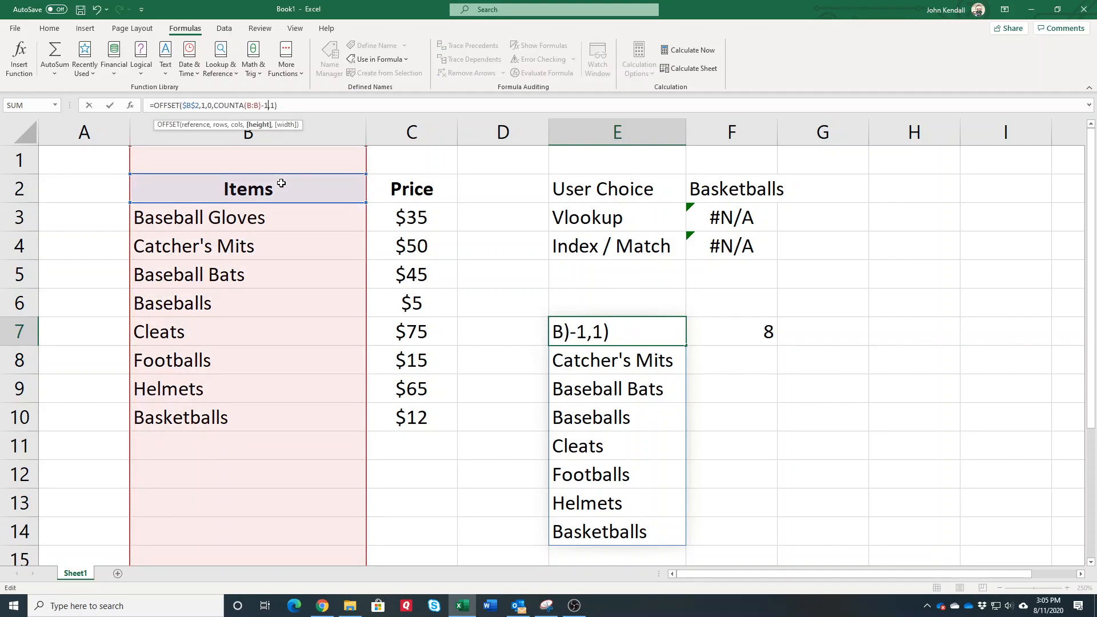
{"action": "left_click", "coordinate": [253, 105]}
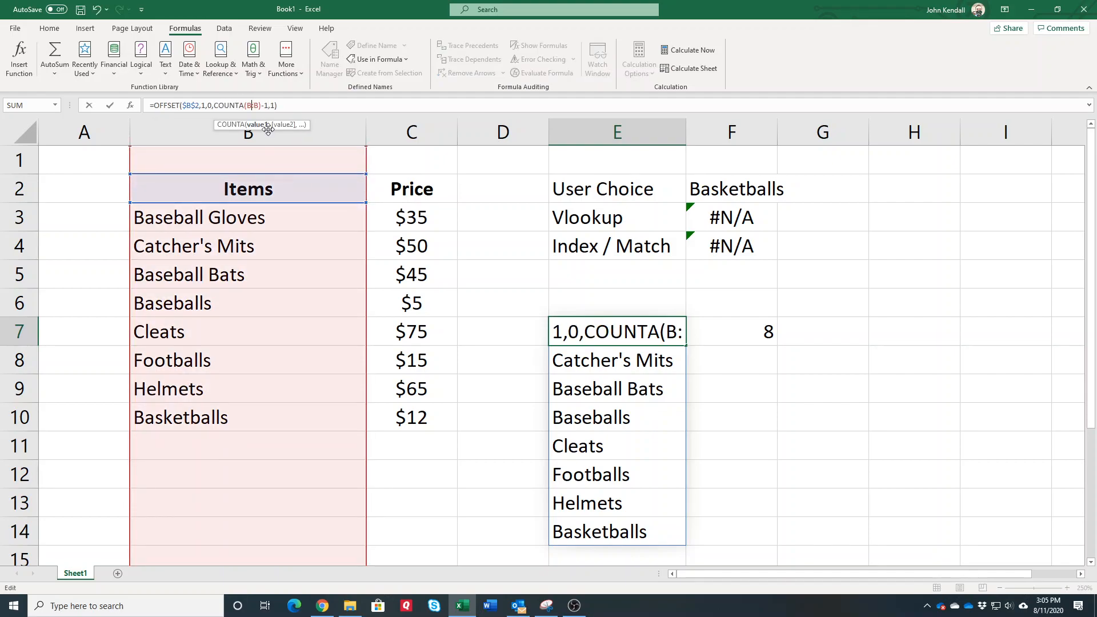
{"action": "key", "text": "F4"}
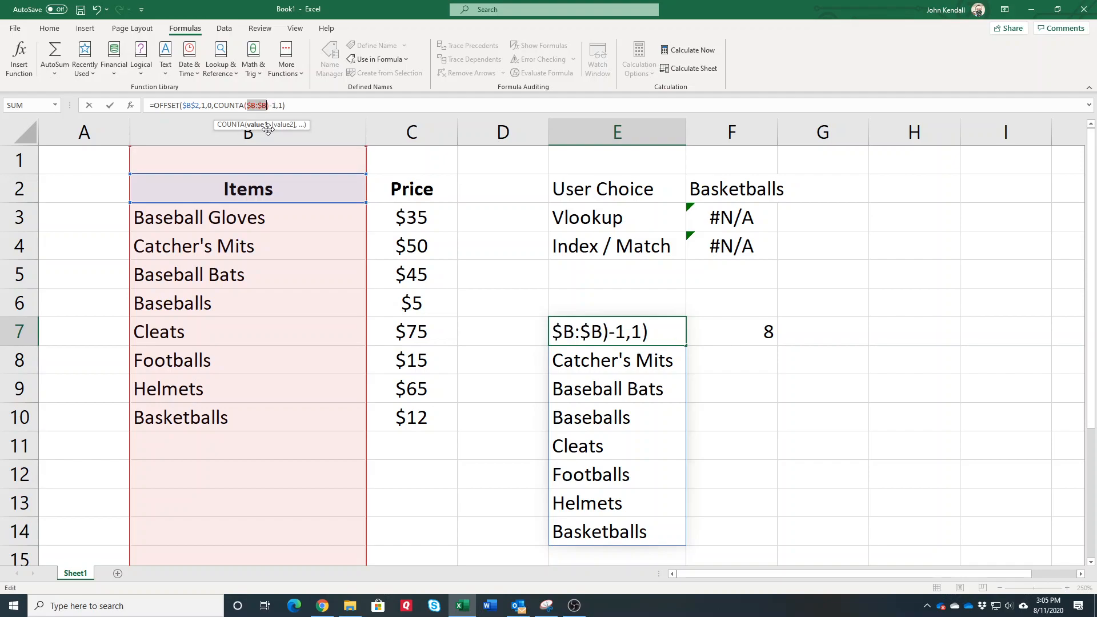
{"action": "key", "text": "Return"}
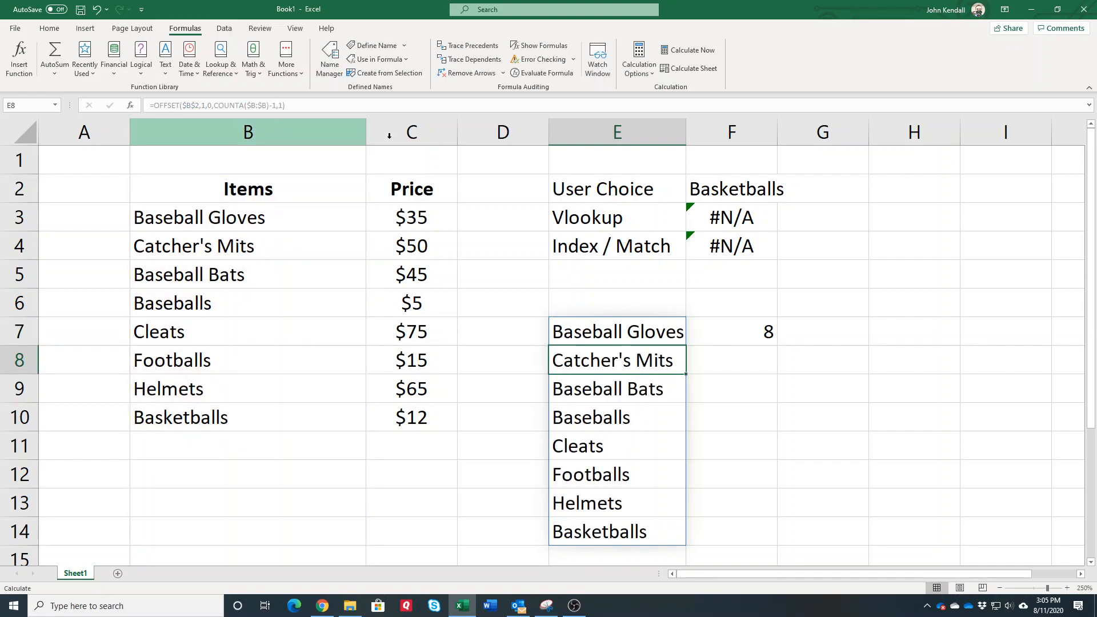
{"action": "left_click", "coordinate": [722, 332]}
{"action": "key", "text": "Delete"}
{"action": "key", "text": "ctrl+z"}
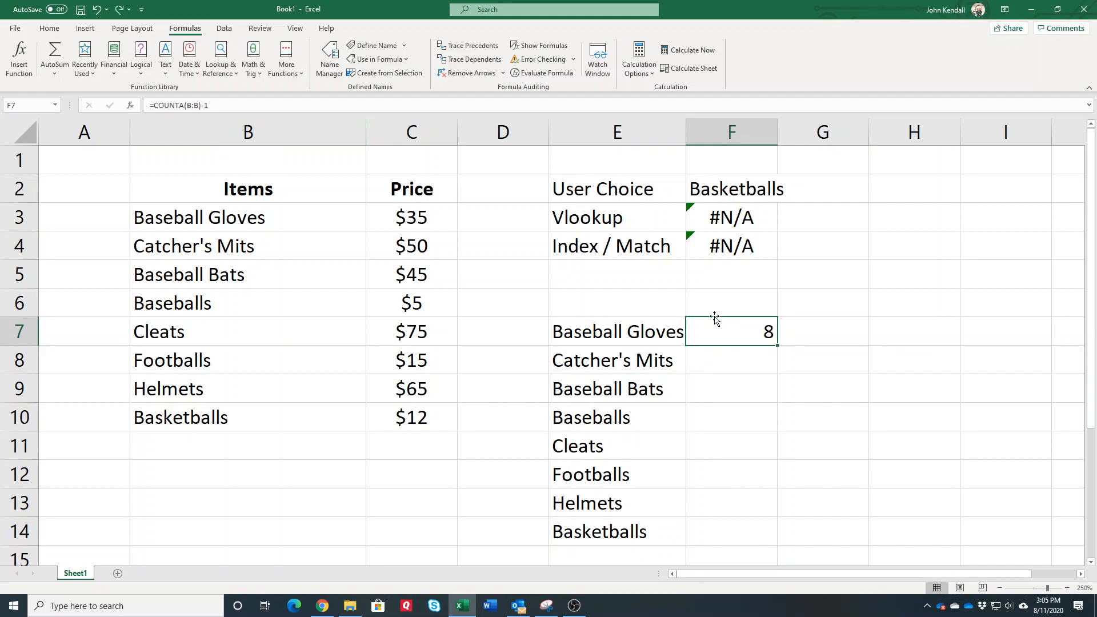
Step: Add Hockey Pucks with a price of $8 in row 11 and check the end of the spilled list in column E
{"action": "left_click", "coordinate": [222, 445]}
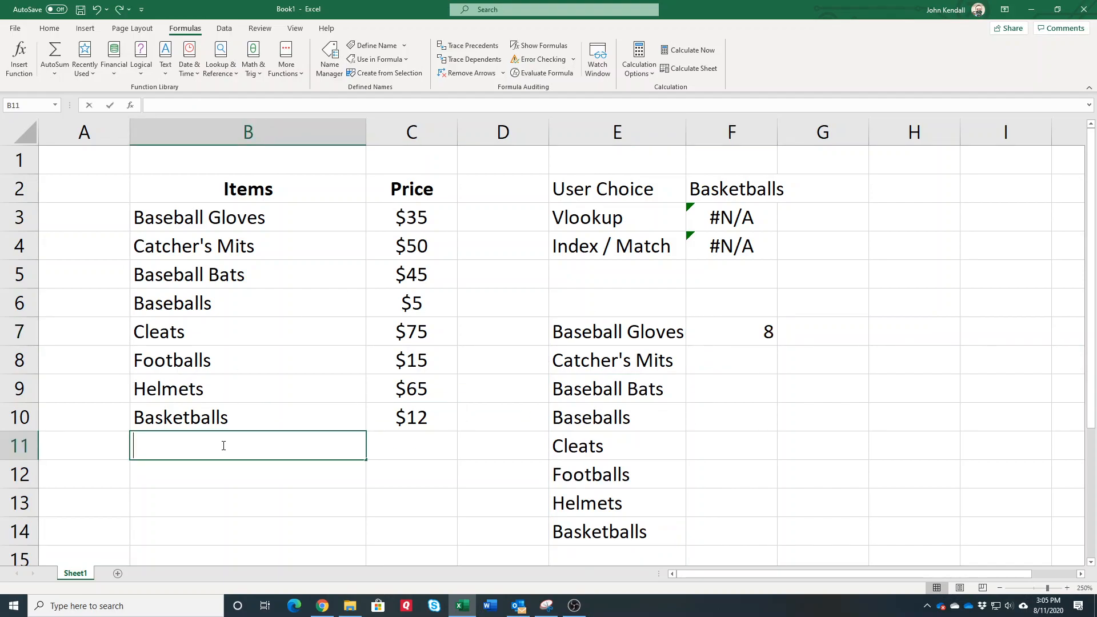
{"action": "type", "text": "Hockey Pucks"}
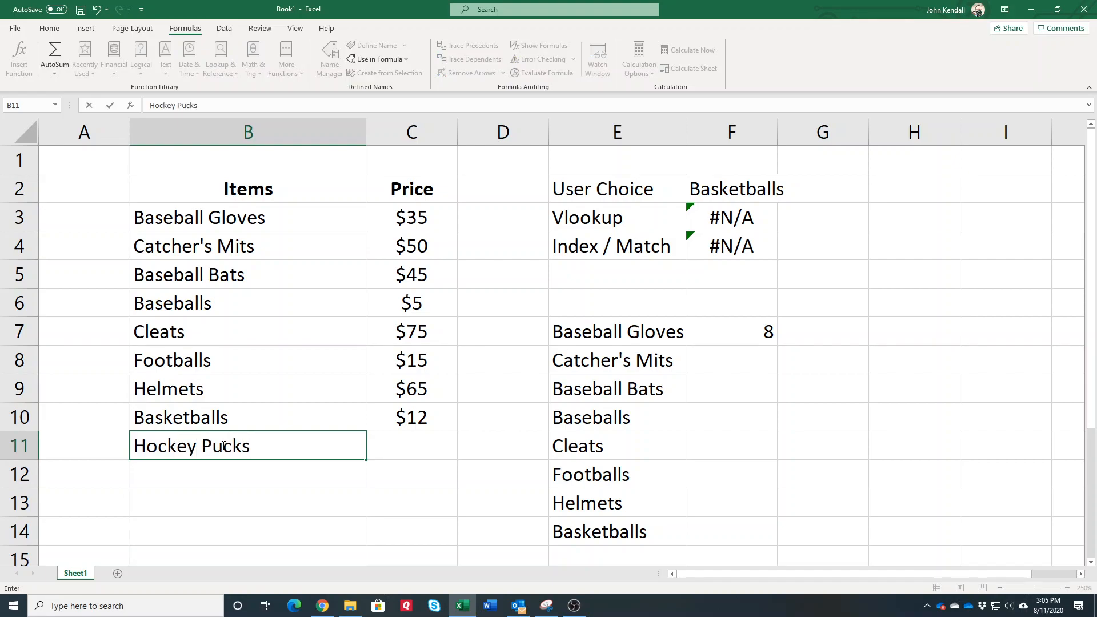
{"action": "key", "text": "Tab"}
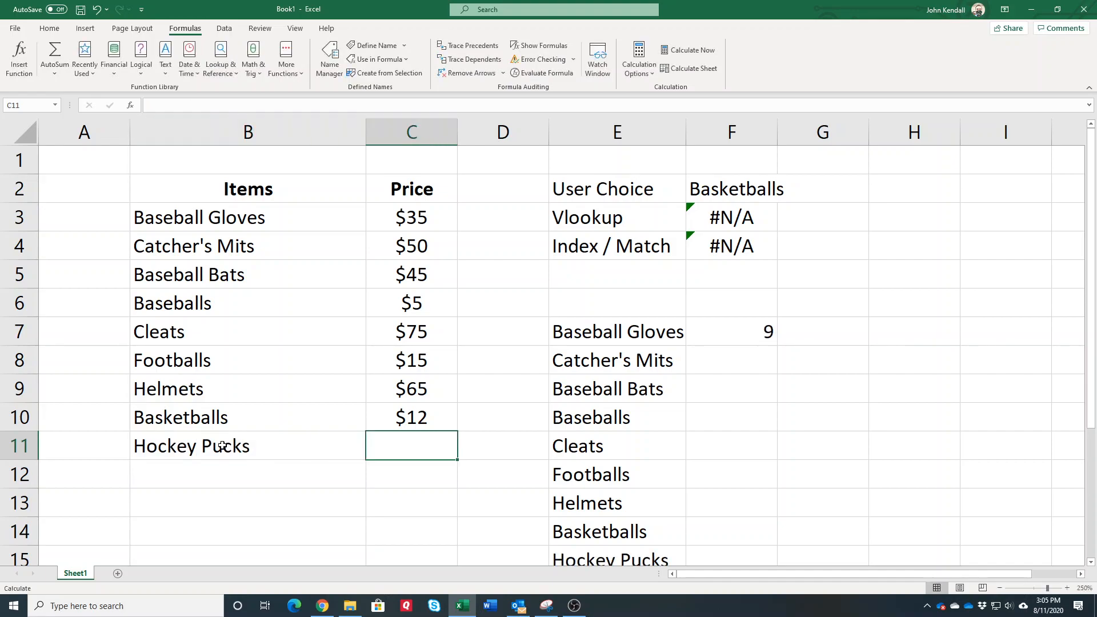
{"action": "type", "text": "8"}
{"action": "key", "text": "Return"}
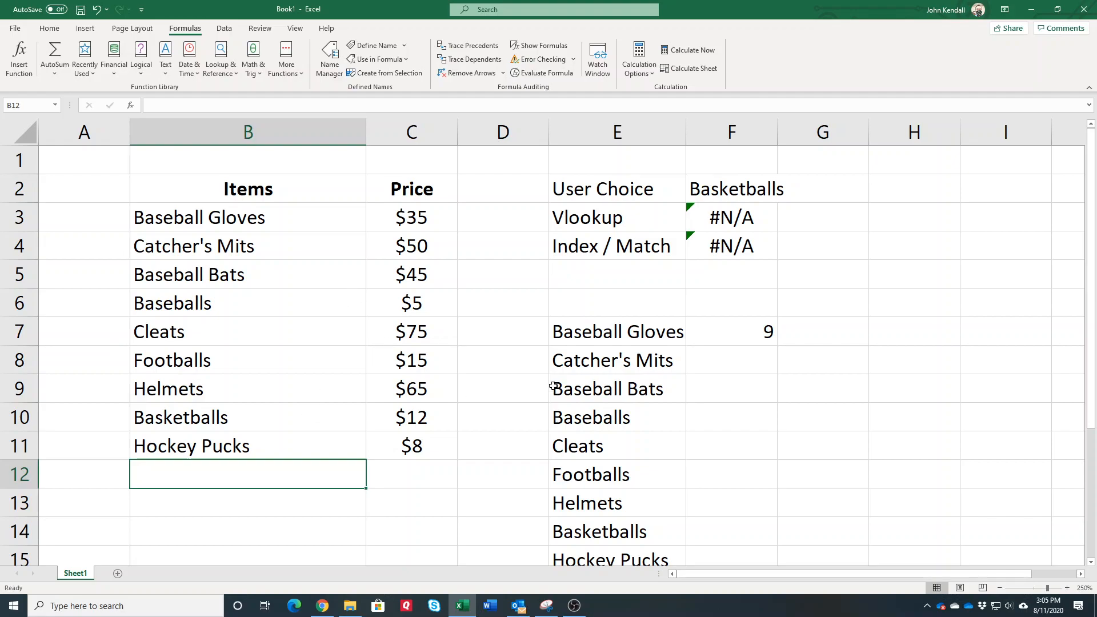
{"action": "scroll", "coordinate": [657, 428], "scroll_direction": "down", "scroll_amount": 4}
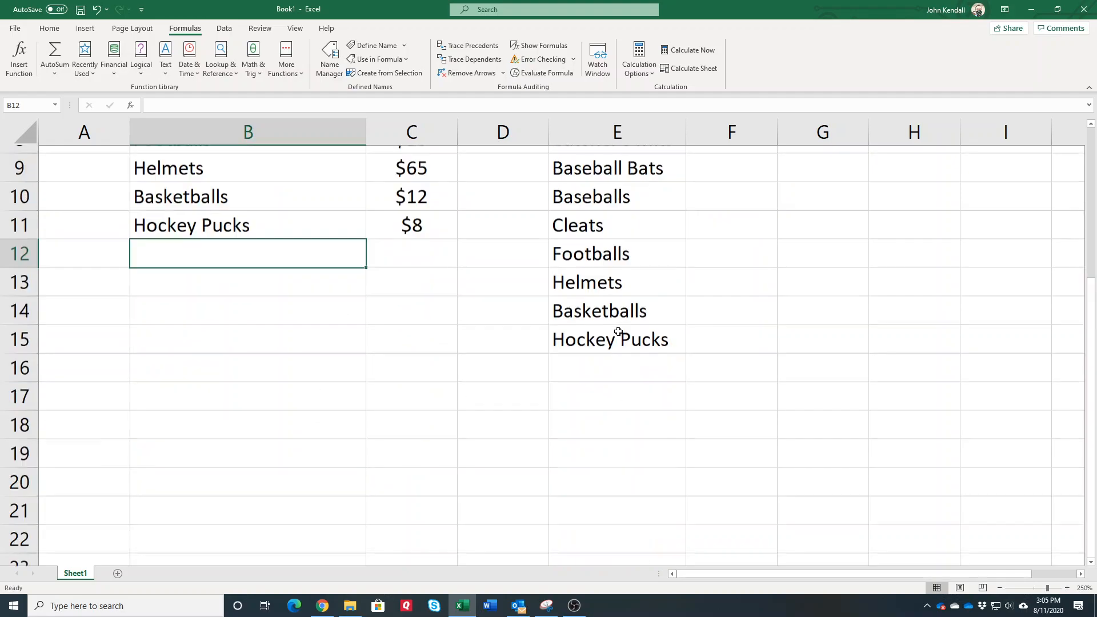
{"action": "scroll", "coordinate": [619, 337], "scroll_direction": "up", "scroll_amount": 2}
{"action": "scroll", "coordinate": [632, 392], "scroll_direction": "up", "scroll_amount": 2}
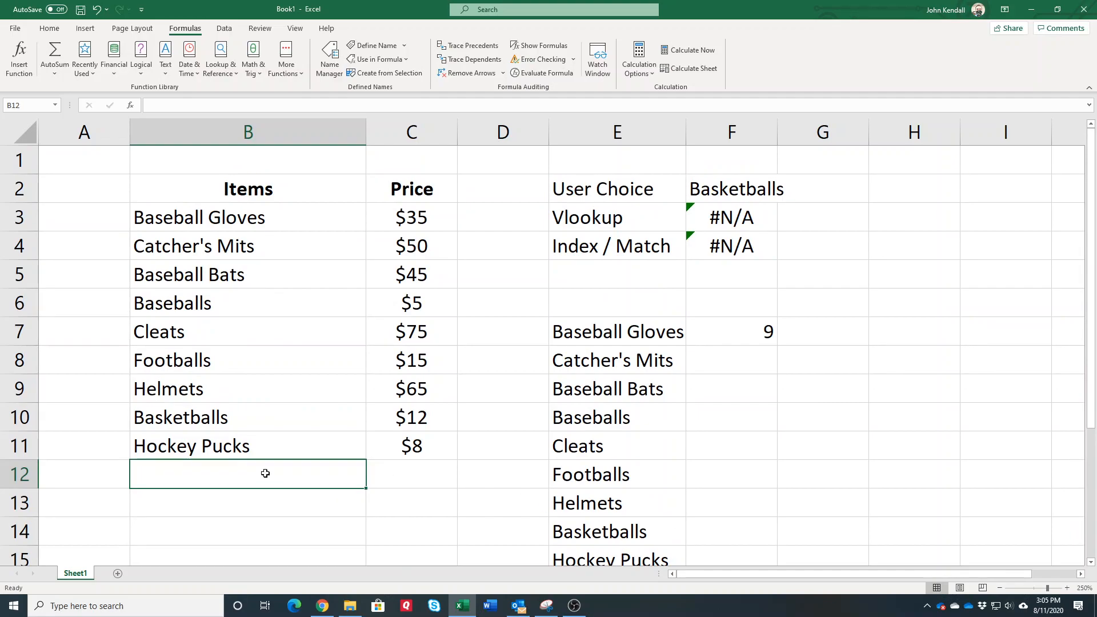
Step: Add Tennis Balls with a price of $9 in row 12 and compare it with the spilled list in column E
{"action": "type", "text": "Tennis Balls"}
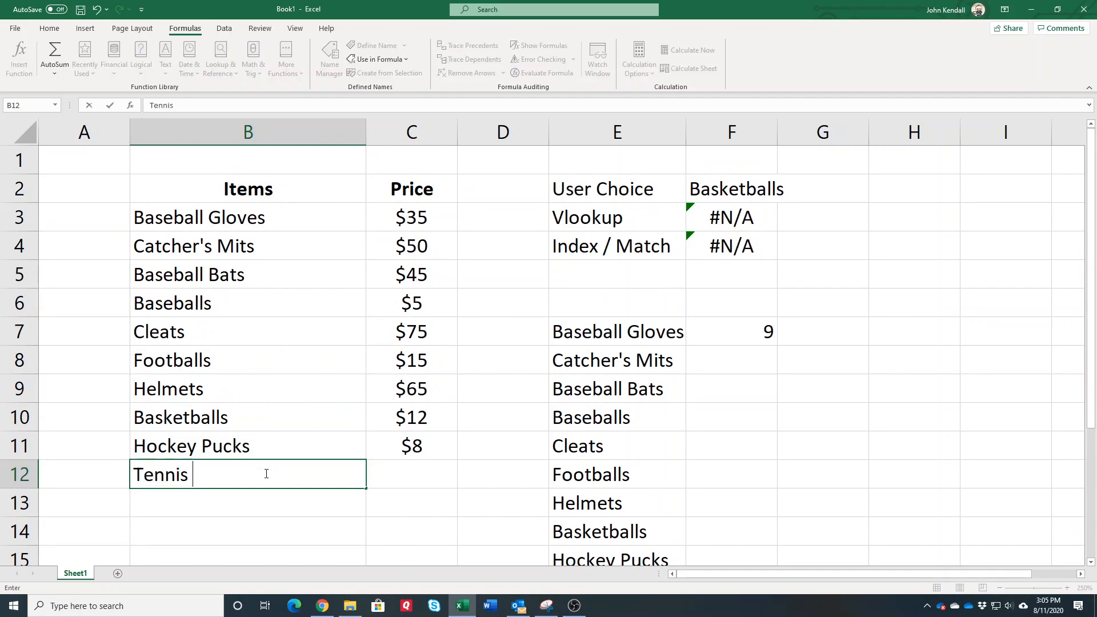
{"action": "key", "text": "Tab"}
{"action": "type", "text": "9"}
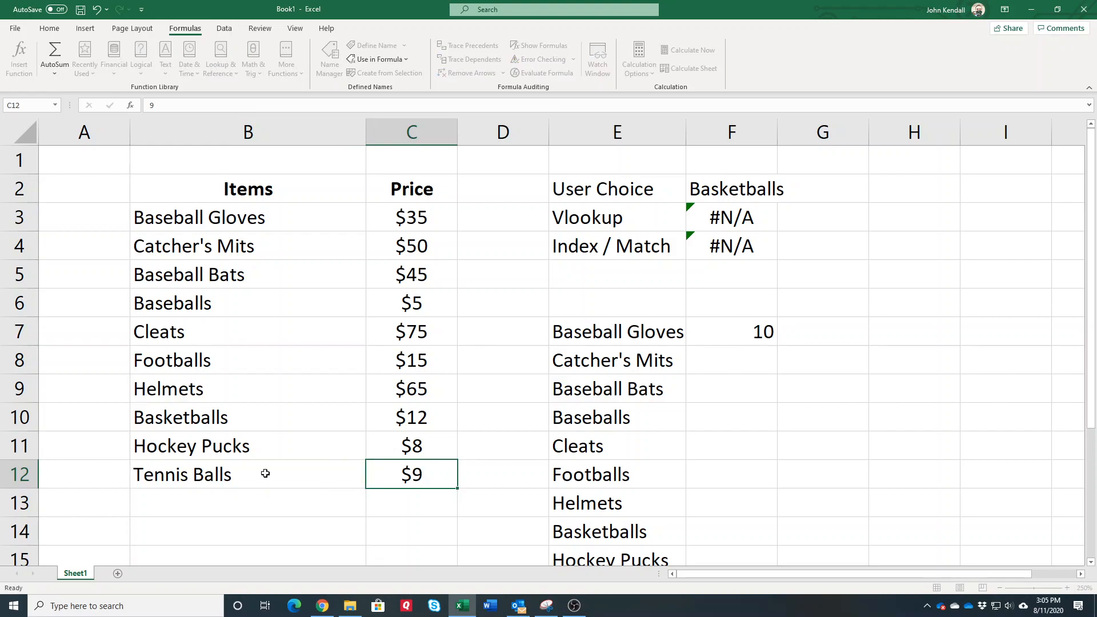
{"action": "key", "text": "Tab"}
{"action": "scroll", "coordinate": [462, 425], "scroll_direction": "down", "scroll_amount": 2}
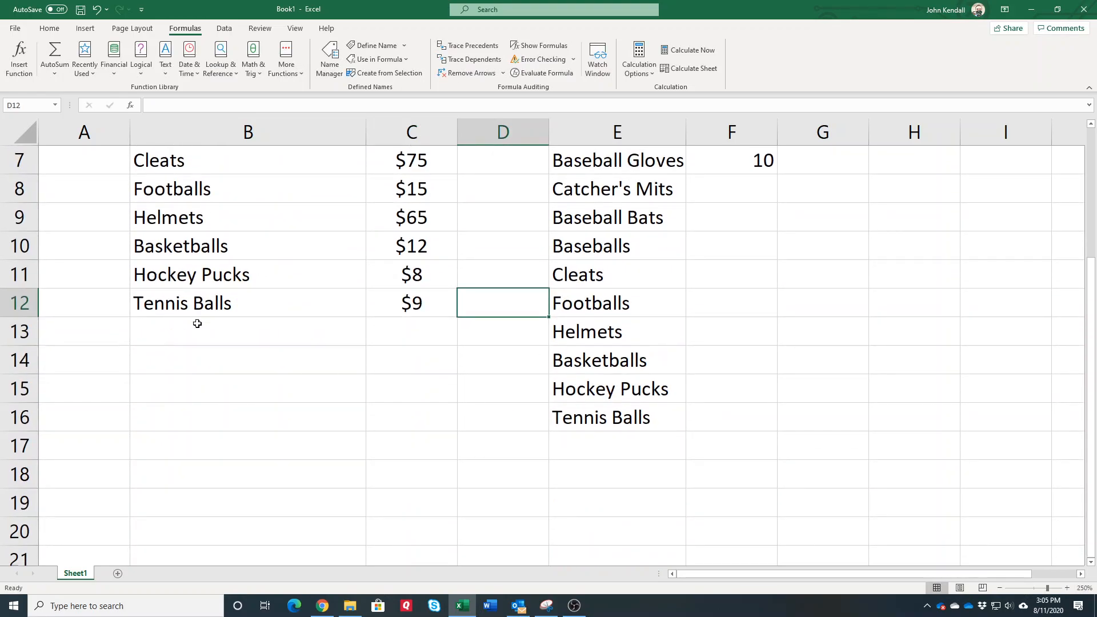
{"action": "scroll", "coordinate": [251, 335], "scroll_direction": "up", "scroll_amount": 2}
{"action": "scroll", "coordinate": [663, 345], "scroll_direction": "down", "scroll_amount": 2}
{"action": "scroll", "coordinate": [661, 439], "scroll_direction": "up", "scroll_amount": 2}
Step: Review the OFFSET formula in E7 and go to the named range Items to see which cells it covers
{"action": "left_click", "coordinate": [649, 339]}
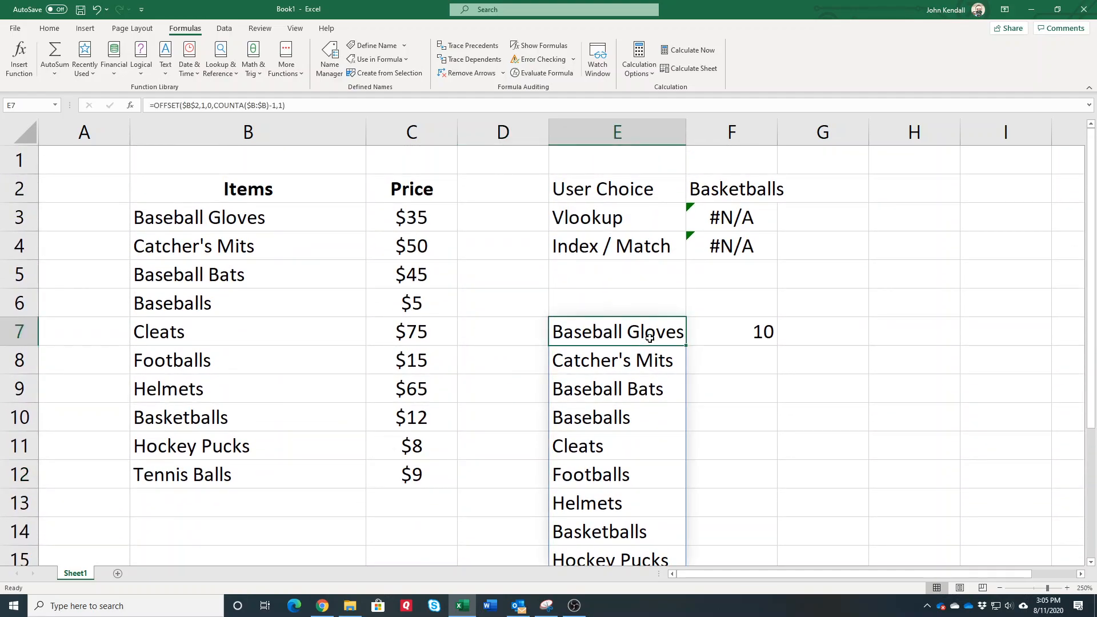
{"action": "left_click_drag", "start_coordinate": [154, 105], "coordinate": [287, 105]}
{"action": "key", "text": "Escape"}
{"action": "left_click", "coordinate": [56, 105]}
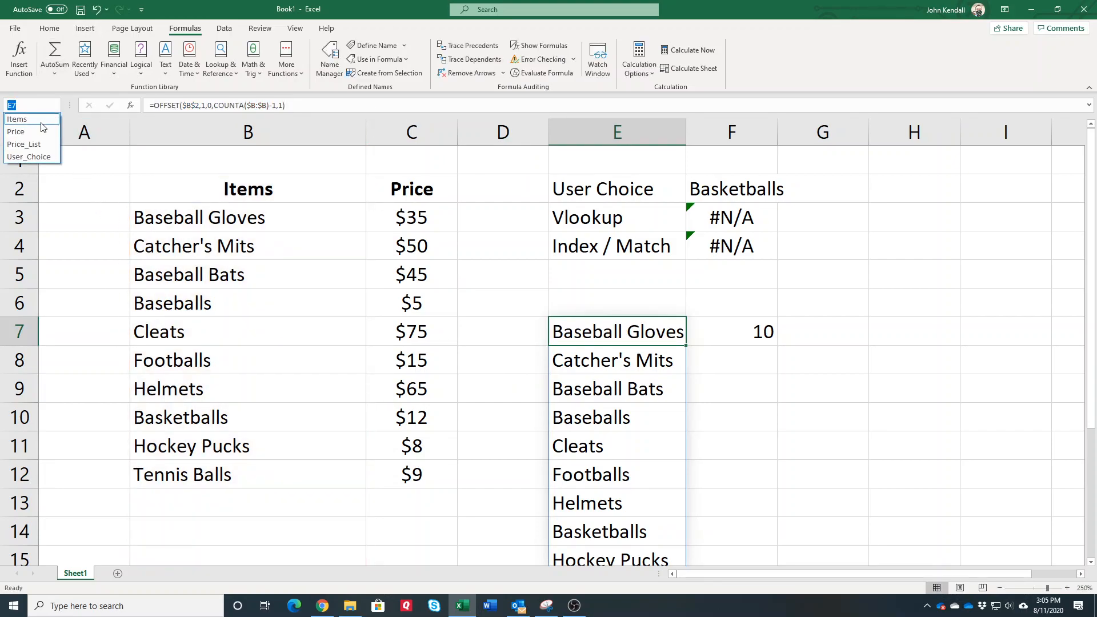
{"action": "left_click", "coordinate": [40, 124]}
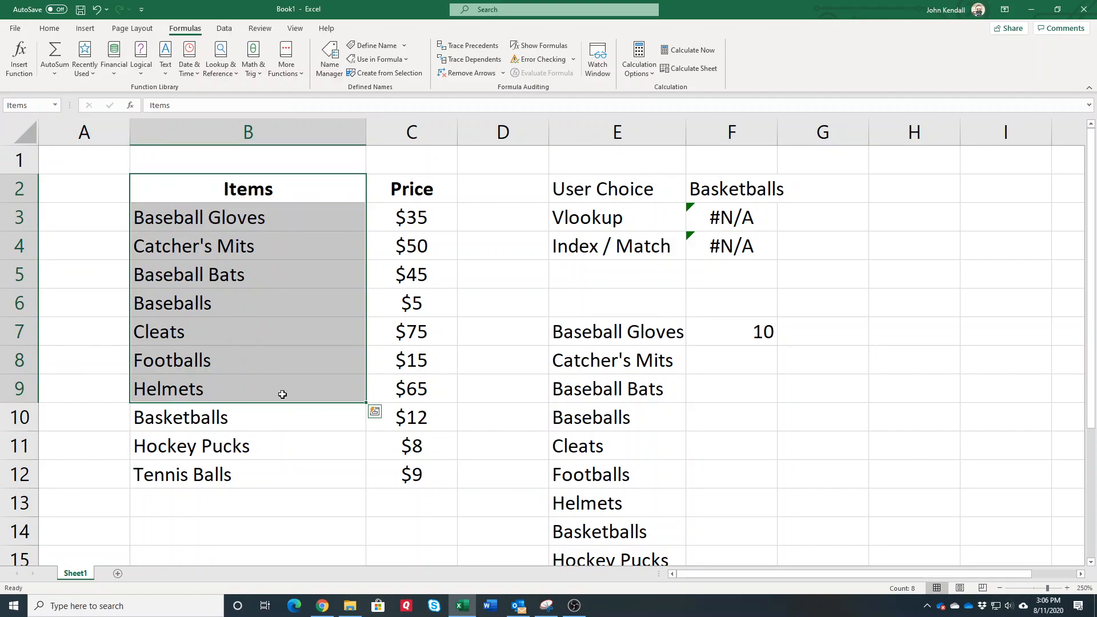
Step: Copy the expression OFFSET($B$2,1,0,COUNTA($B:$B)-1,1) from the formula in E7, without its equals sign
{"action": "left_click", "coordinate": [654, 335]}
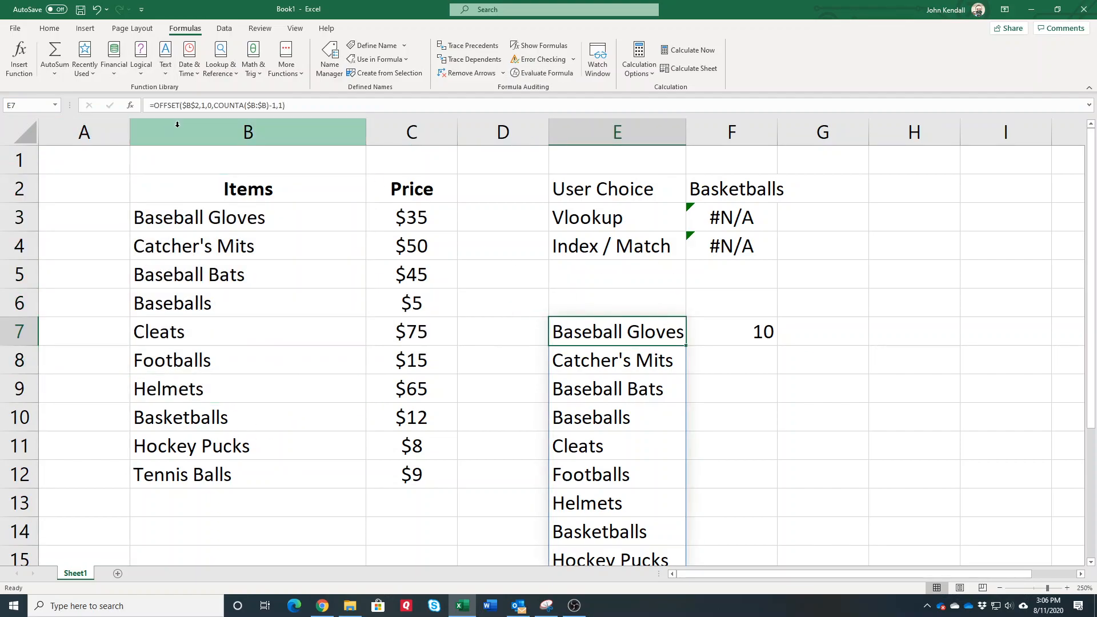
{"action": "left_click", "coordinate": [150, 105]}
{"action": "left_click", "coordinate": [158, 106]}
{"action": "left_click_drag", "start_coordinate": [157, 105], "coordinate": [347, 108]}
{"action": "key", "text": "ctrl+c"}
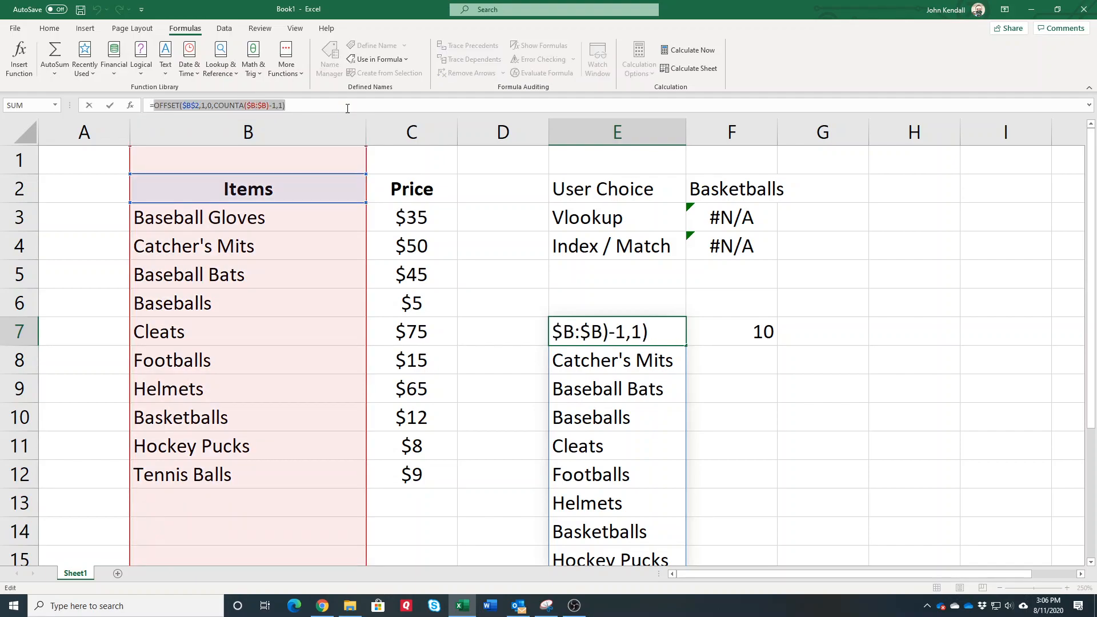
{"action": "key", "text": "Escape"}
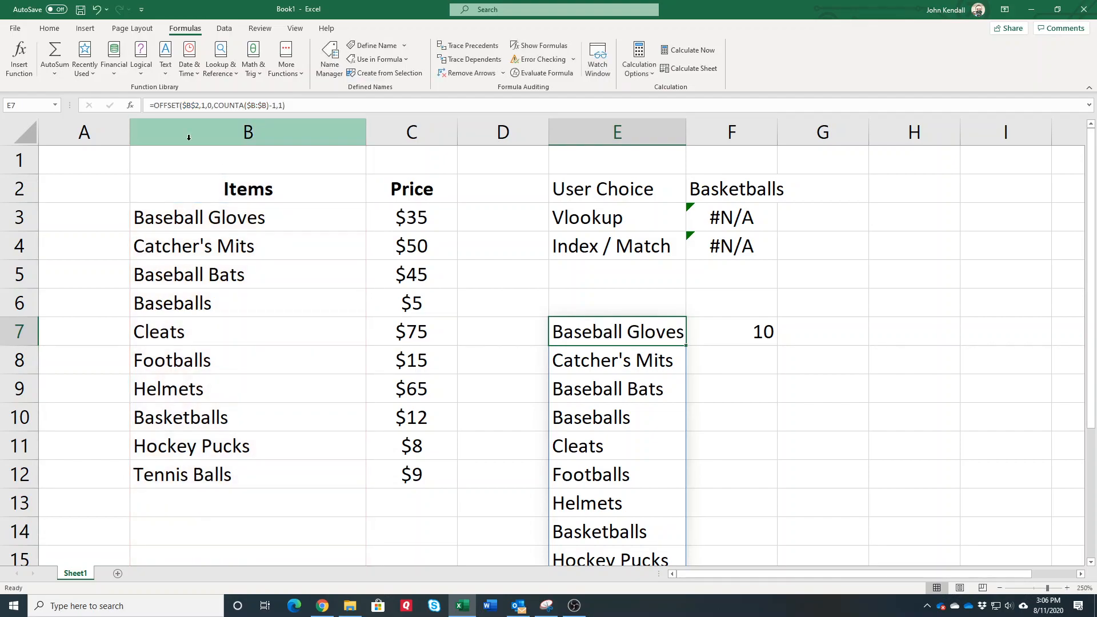
Step: Redefine the name Items to refer to the copied formula =OFFSET($B$2,1,0,COUNTA($B:$B)-1,1)
{"action": "left_click", "coordinate": [330, 59]}
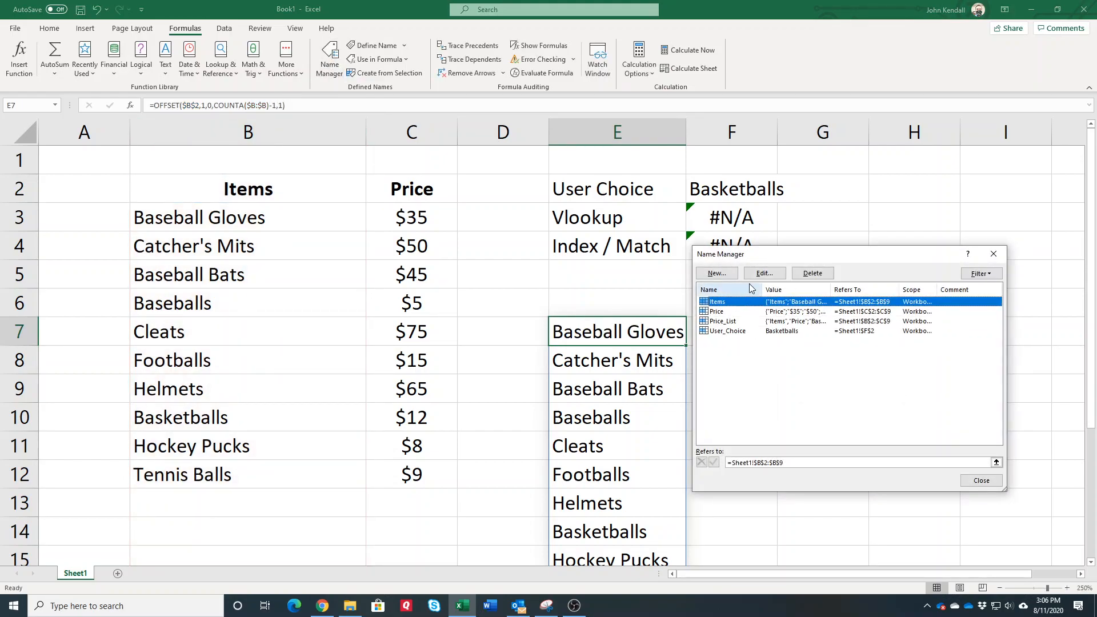
{"action": "left_click", "coordinate": [765, 273]}
{"action": "left_click", "coordinate": [898, 411]}
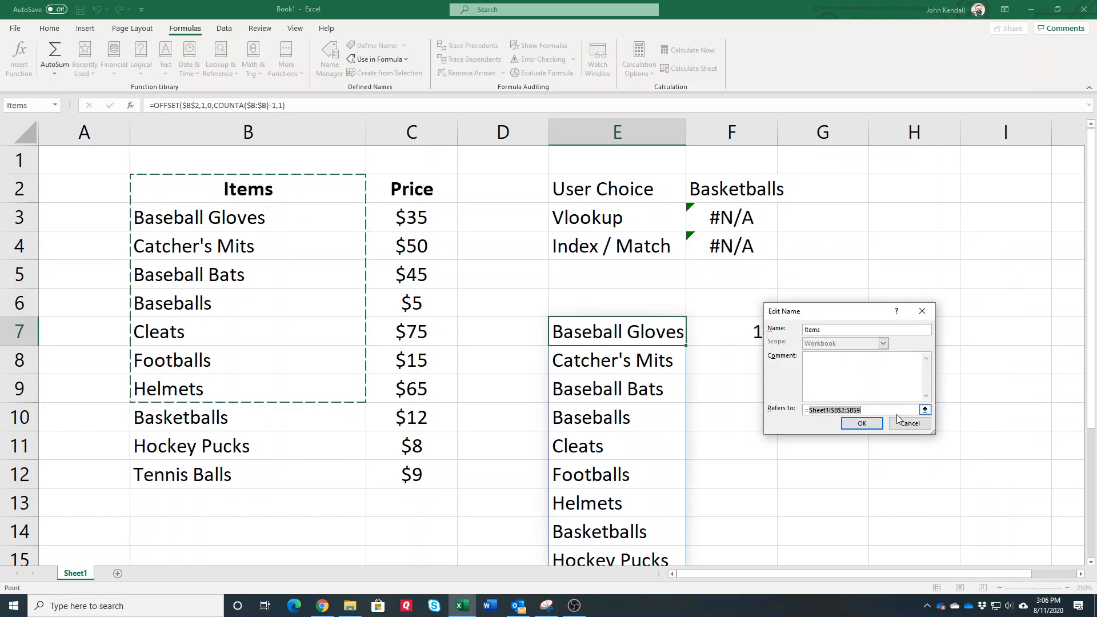
{"action": "key", "text": "ctrl+v"}
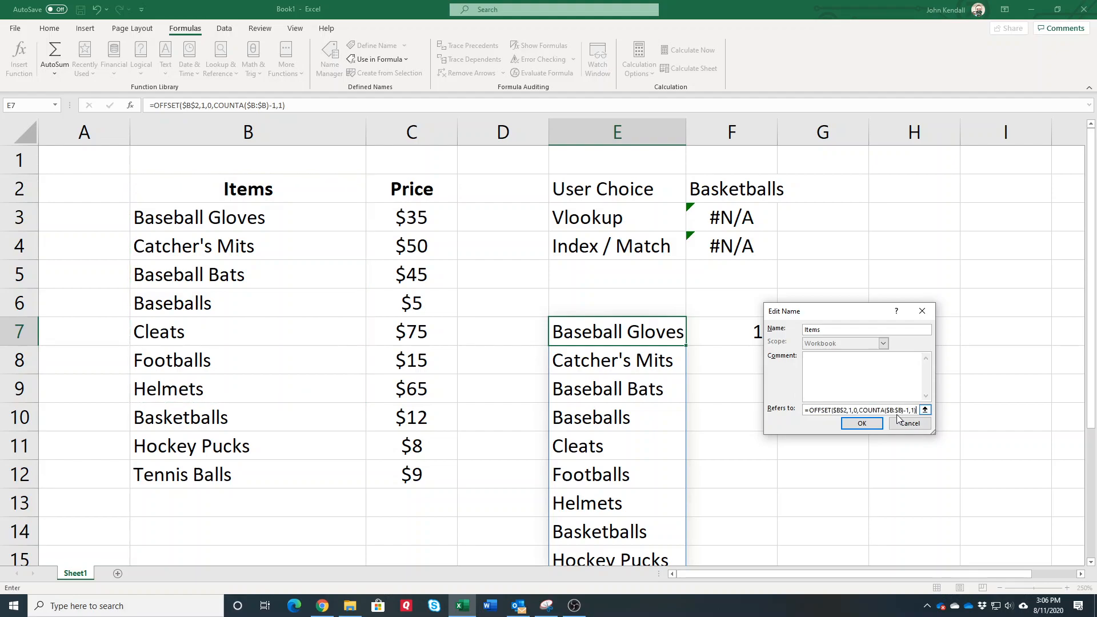
{"action": "left_click", "coordinate": [870, 427]}
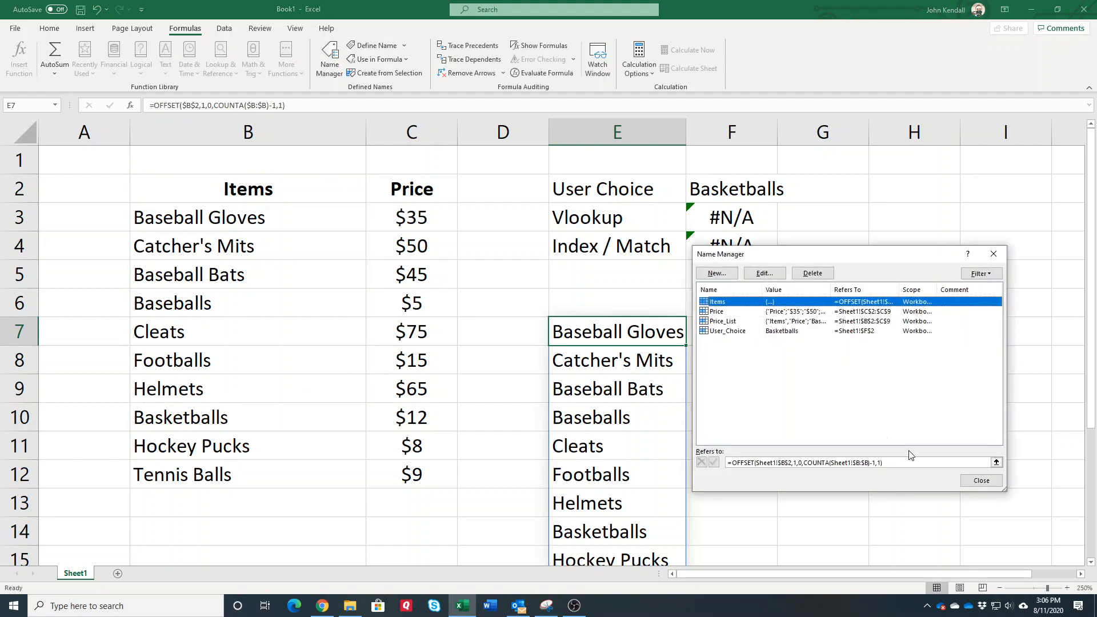
{"action": "left_click", "coordinate": [981, 481]}
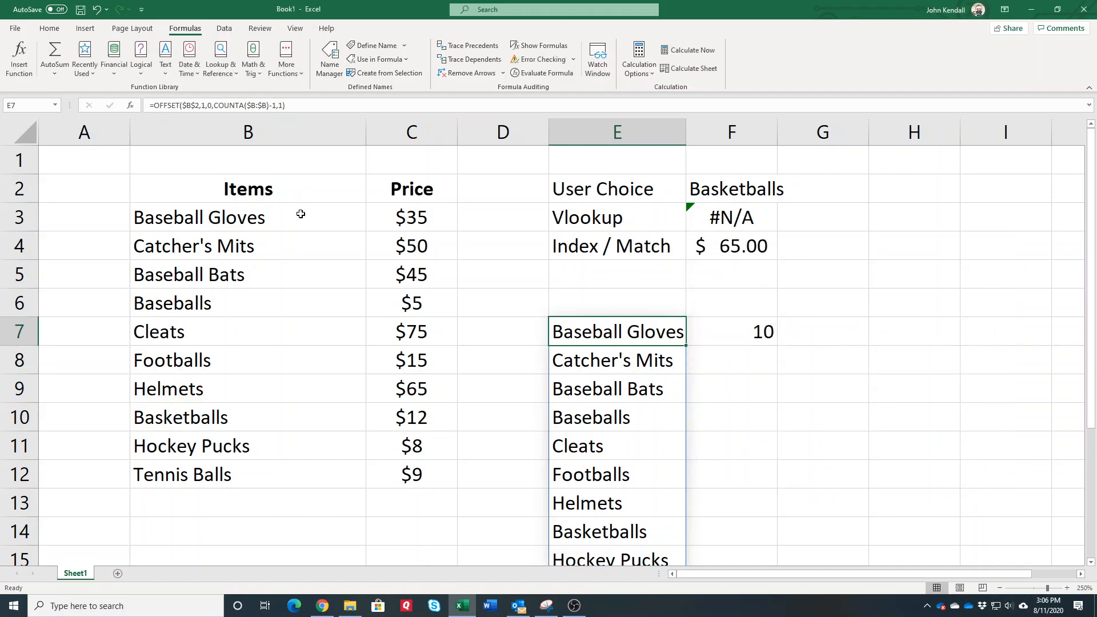
Step: Check in the Name Manager which cells the redefined name Items refers to
{"action": "left_click", "coordinate": [55, 106]}
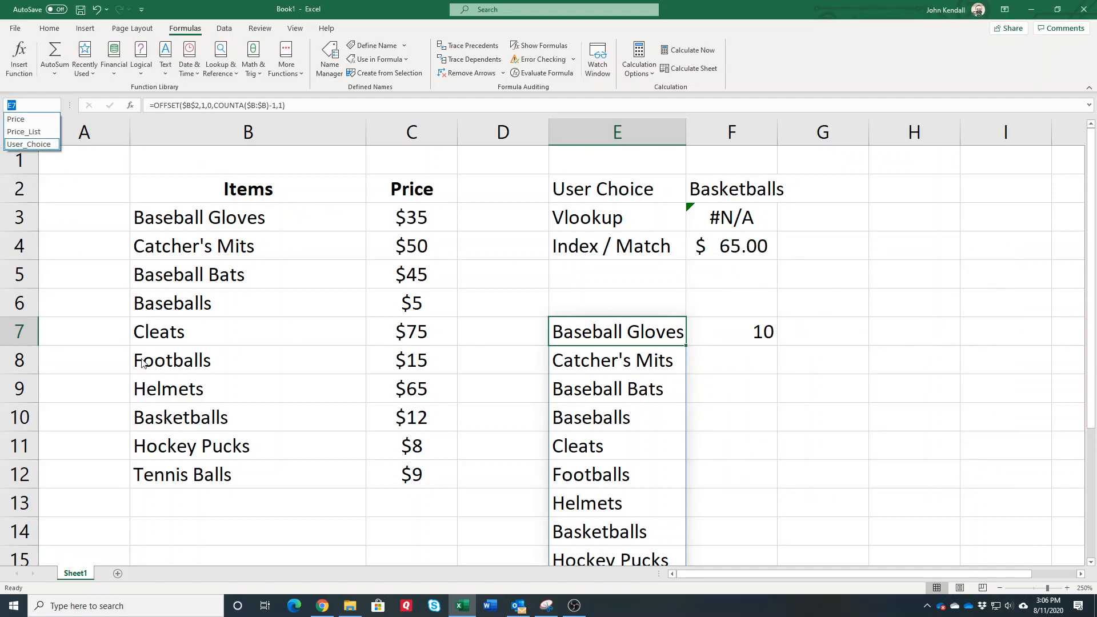
{"action": "left_click", "coordinate": [314, 64]}
{"action": "left_click", "coordinate": [329, 53]}
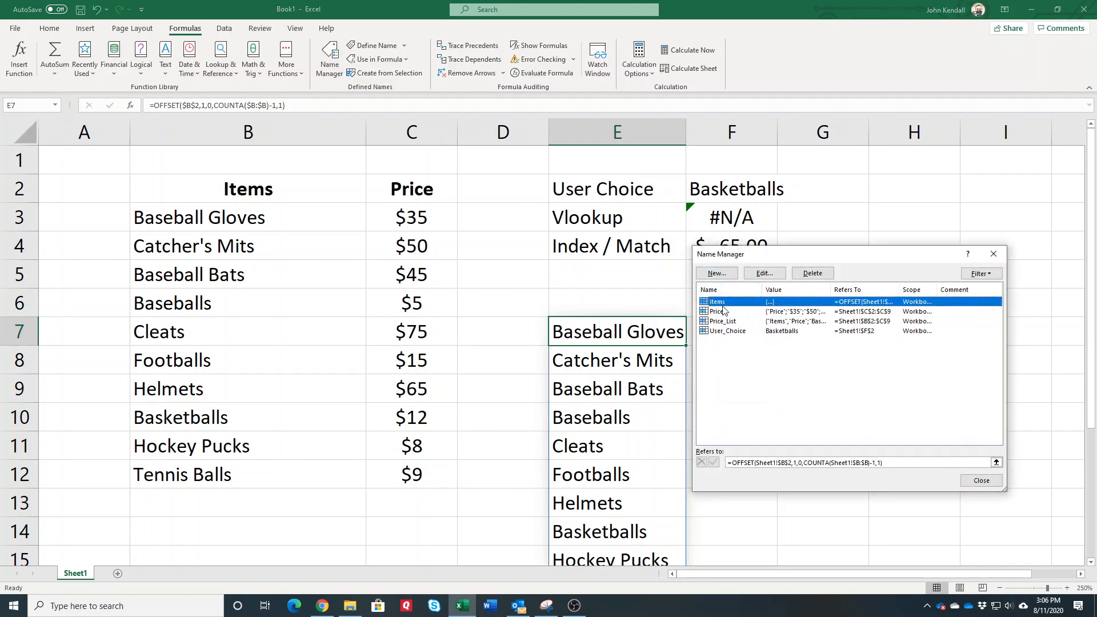
{"action": "left_click", "coordinate": [997, 463]}
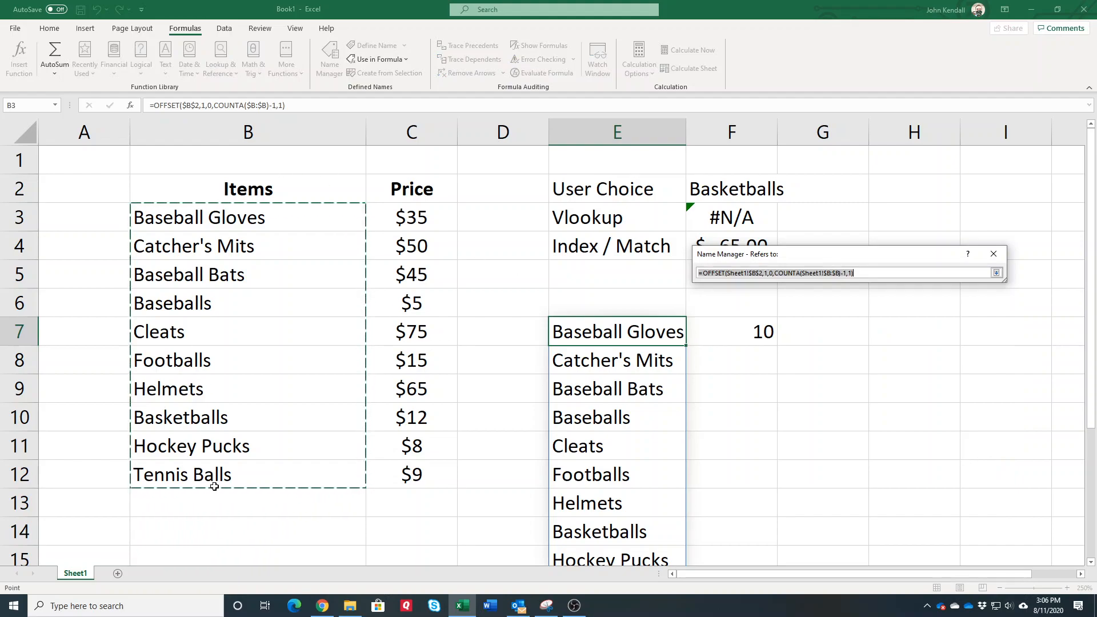
{"action": "left_click", "coordinate": [996, 273]}
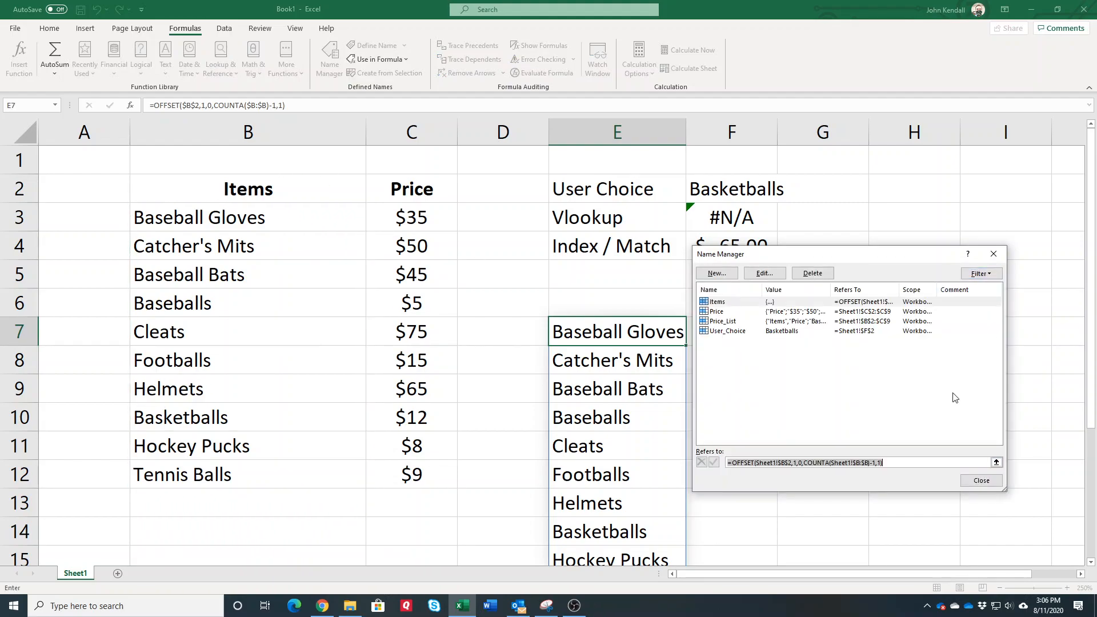
{"action": "left_click", "coordinate": [981, 481]}
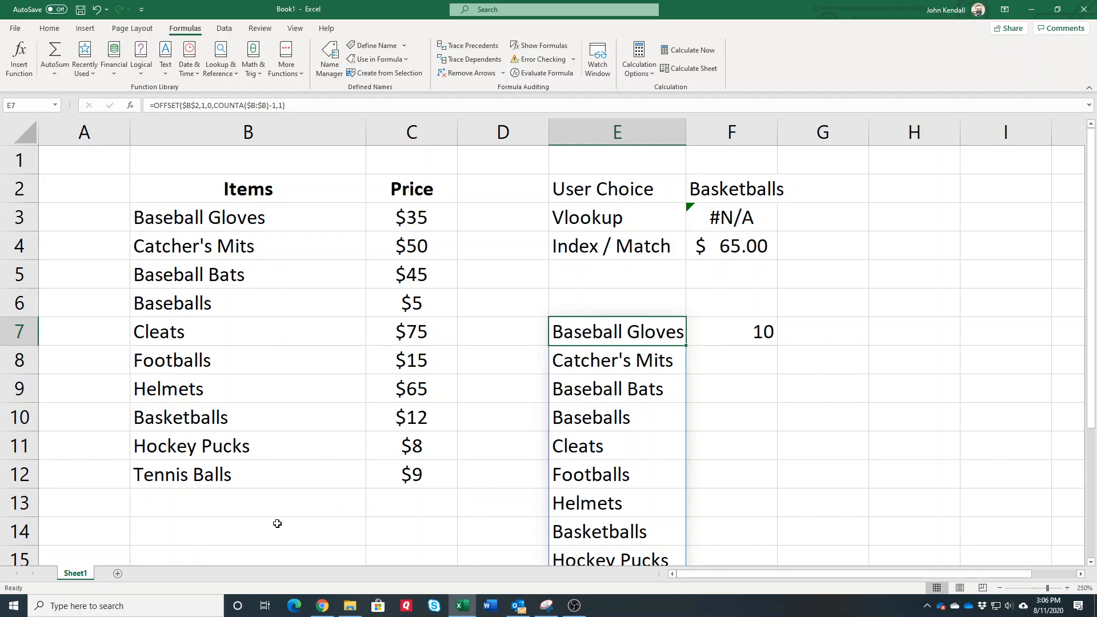
Step: Add Soccer Balls with a price of $15 in row 13 of the price list
{"action": "left_click", "coordinate": [286, 505]}
{"action": "type", "text": "Sco"}
{"action": "key", "text": "BackSpace"}
{"action": "key", "text": "BackSpace"}
{"action": "type", "text": "oce"}
{"action": "key", "text": "BackSpace"}
{"action": "type", "text": "cer B"}
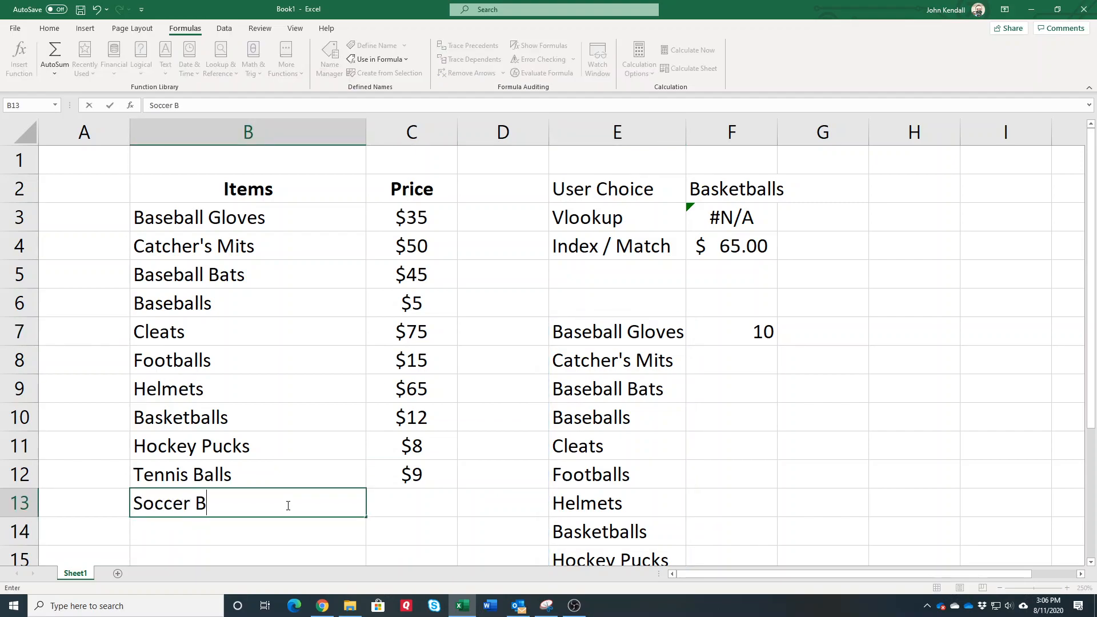
{"action": "type", "text": "alls"}
{"action": "key", "text": "Tab"}
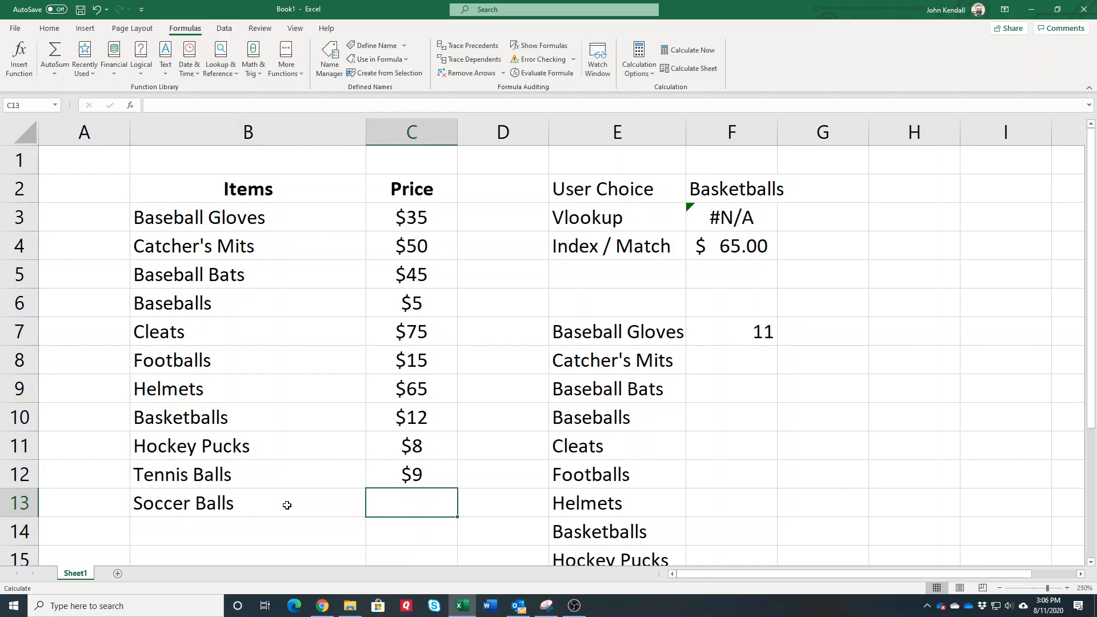
{"action": "type", "text": "$15"}
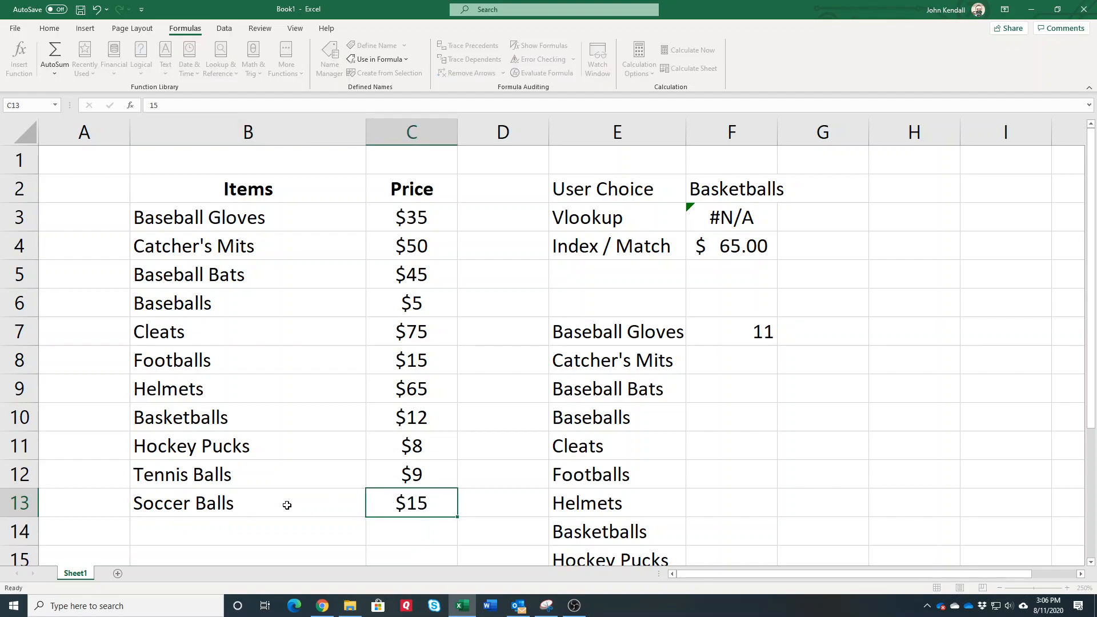
{"action": "key", "text": "Return"}
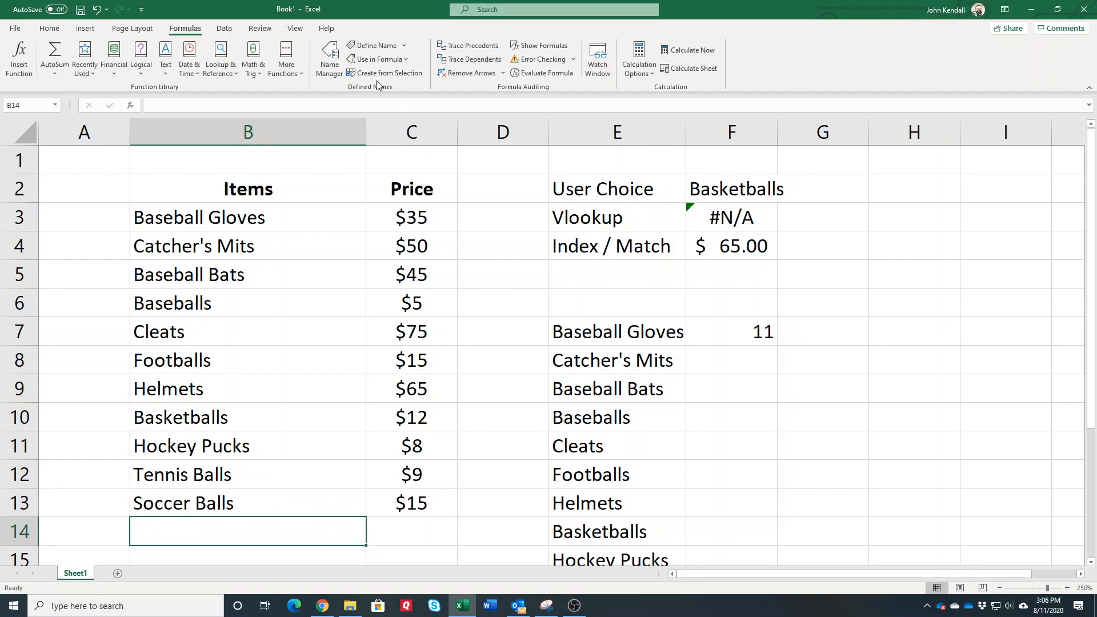
Step: Check in the Name Manager whether the reference of the name Items includes the new Soccer Balls row
{"action": "left_click", "coordinate": [330, 57]}
{"action": "left_click", "coordinate": [996, 464]}
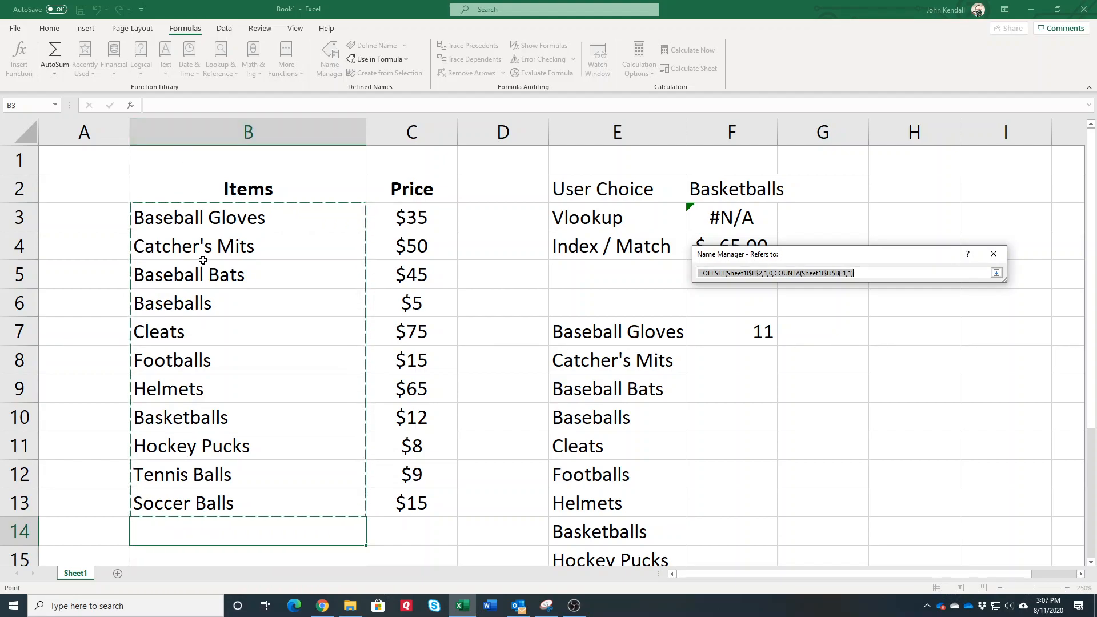
{"action": "left_click", "coordinate": [997, 273]}
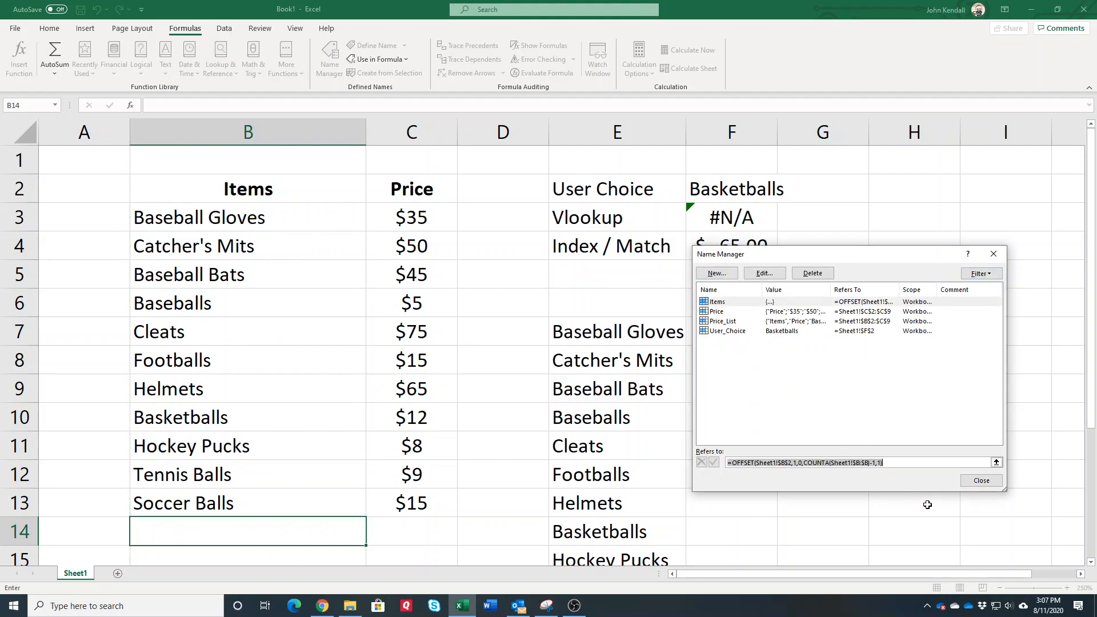
{"action": "left_click", "coordinate": [978, 480]}
Step: Change the column offset in E7's OFFSET formula to 1 so it returns the price column
{"action": "left_click", "coordinate": [658, 342]}
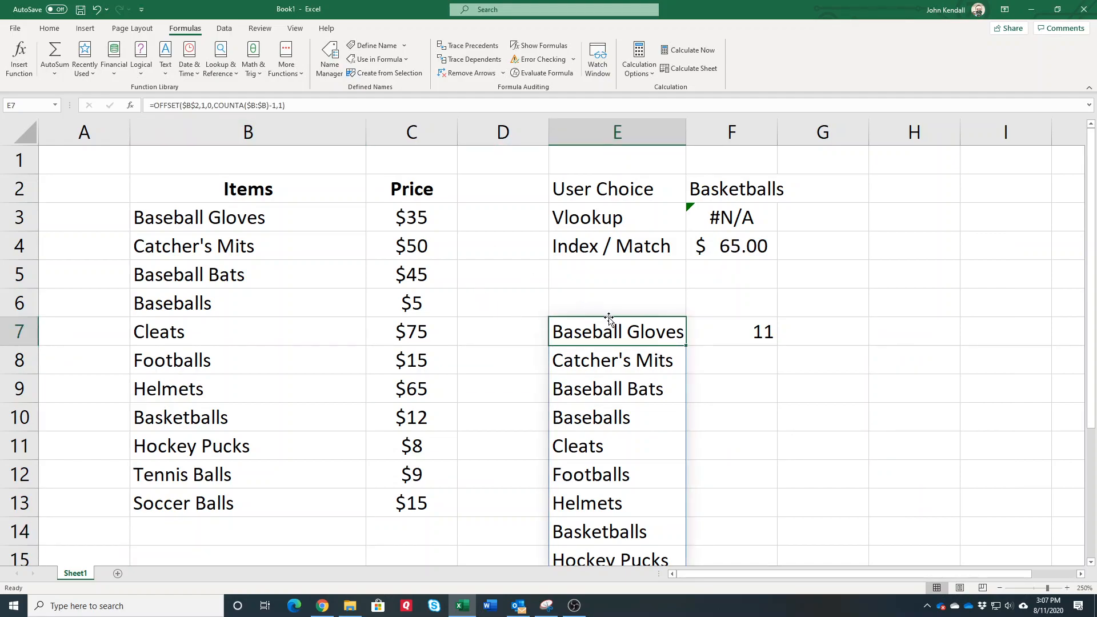
{"action": "left_click", "coordinate": [188, 106]}
{"action": "double_click", "coordinate": [190, 106]}
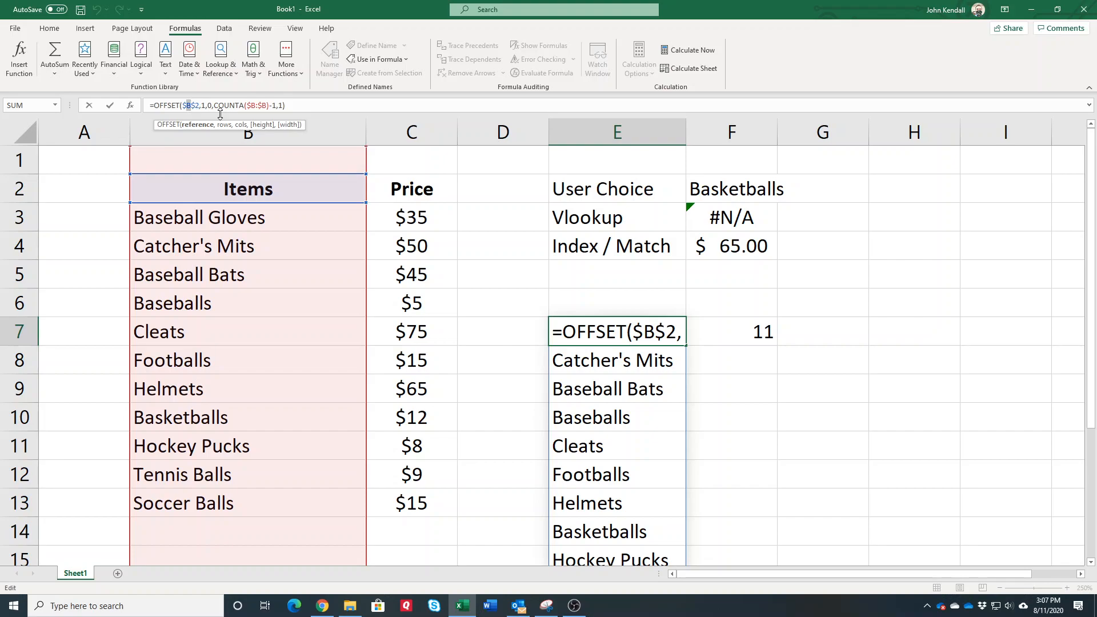
{"action": "key", "text": "Escape"}
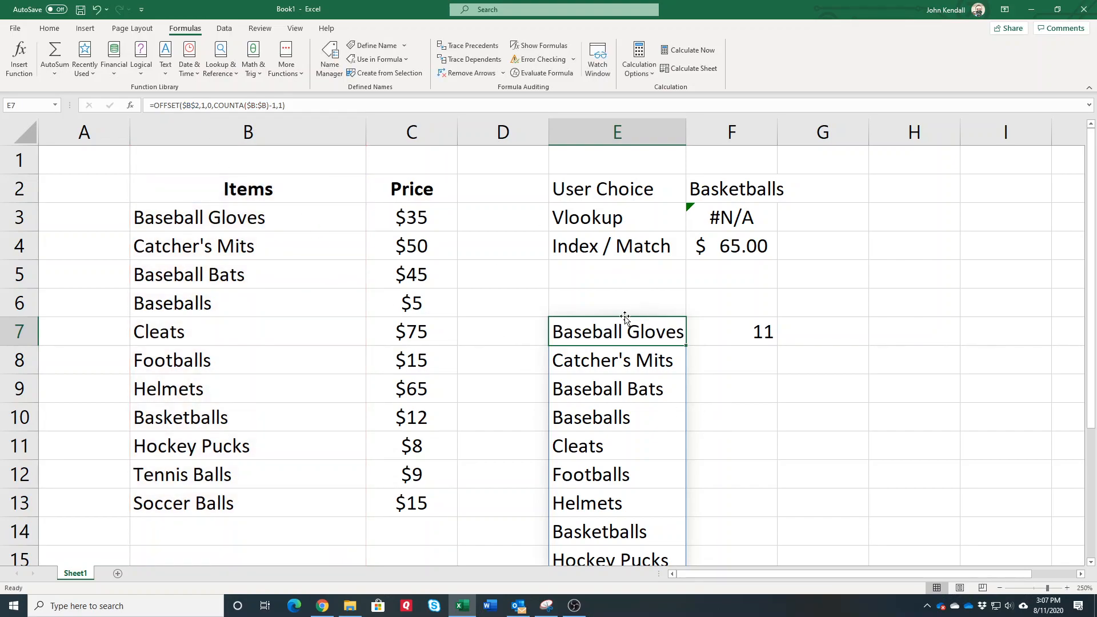
{"action": "double_click", "coordinate": [209, 105]}
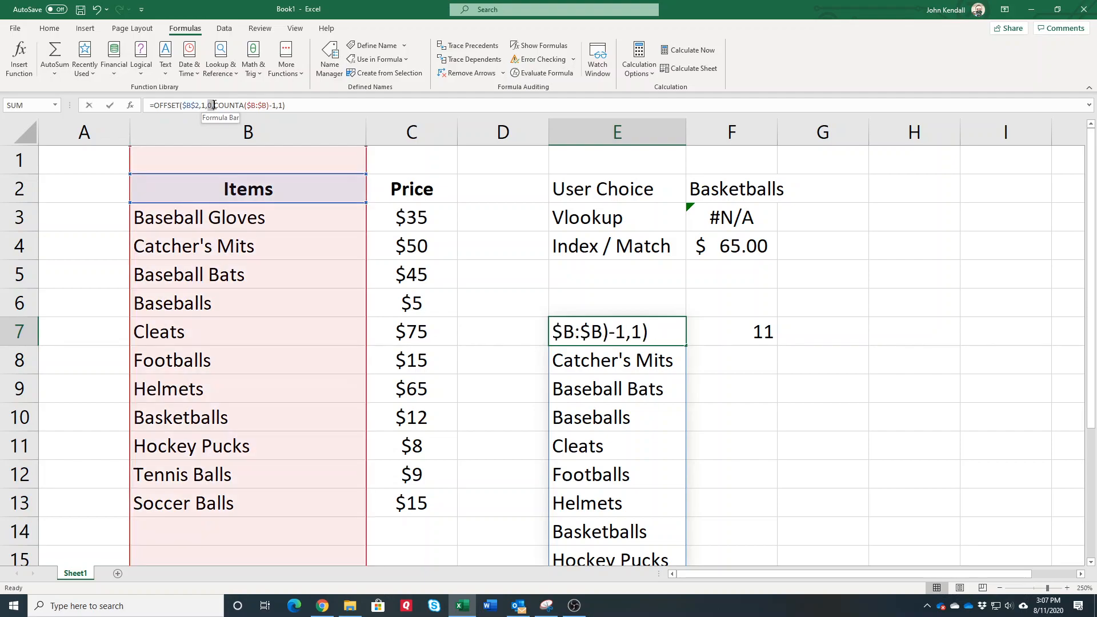
{"action": "type", "text": "1"}
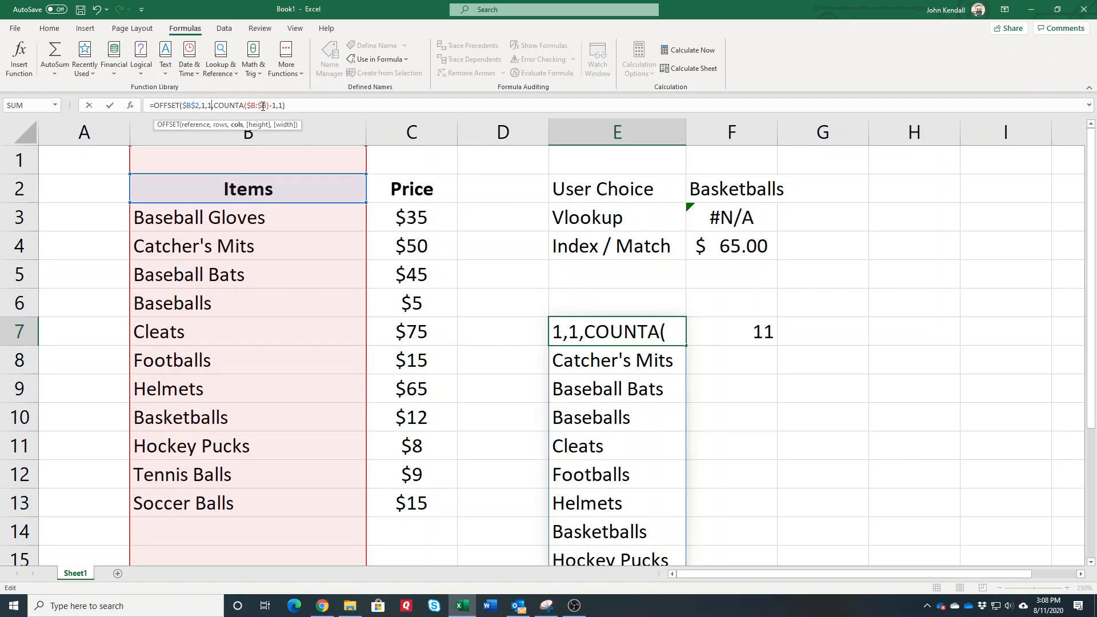
{"action": "key", "text": "Return"}
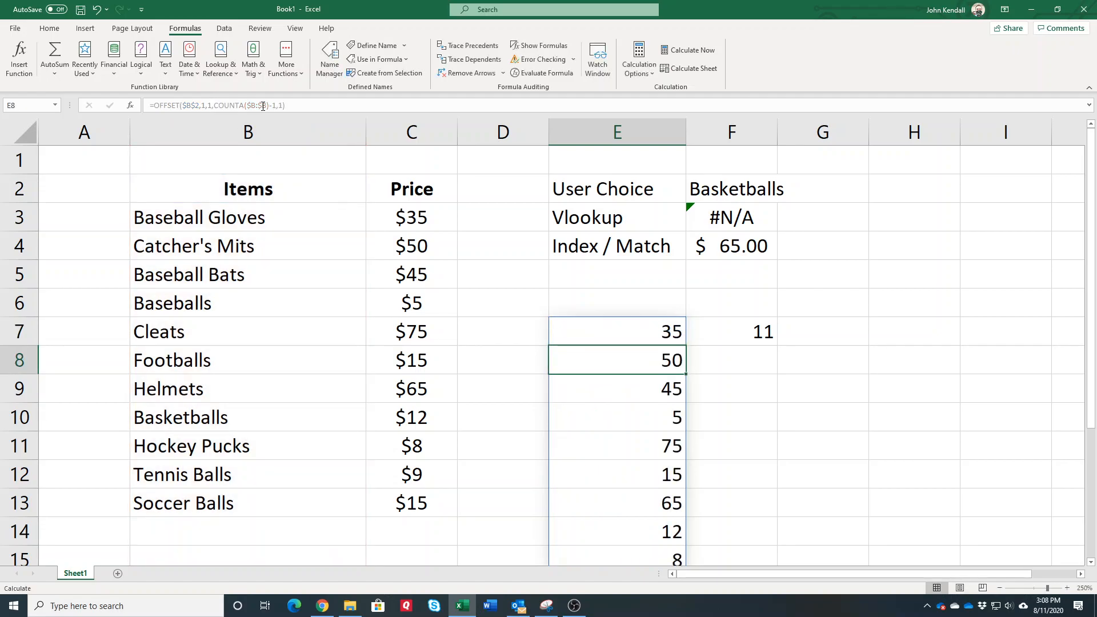
{"action": "scroll", "coordinate": [473, 284], "scroll_direction": "down", "scroll_amount": 2}
{"action": "scroll", "coordinate": [611, 340], "scroll_direction": "up", "scroll_amount": 2}
Step: Copy E7's formula and redefine the name Price to refer to =OFFSET($B$2,1,1,COUNTA($B:$B)-1,1)
{"action": "key", "text": "Up"}
{"action": "left_click_drag", "start_coordinate": [153, 105], "coordinate": [345, 101]}
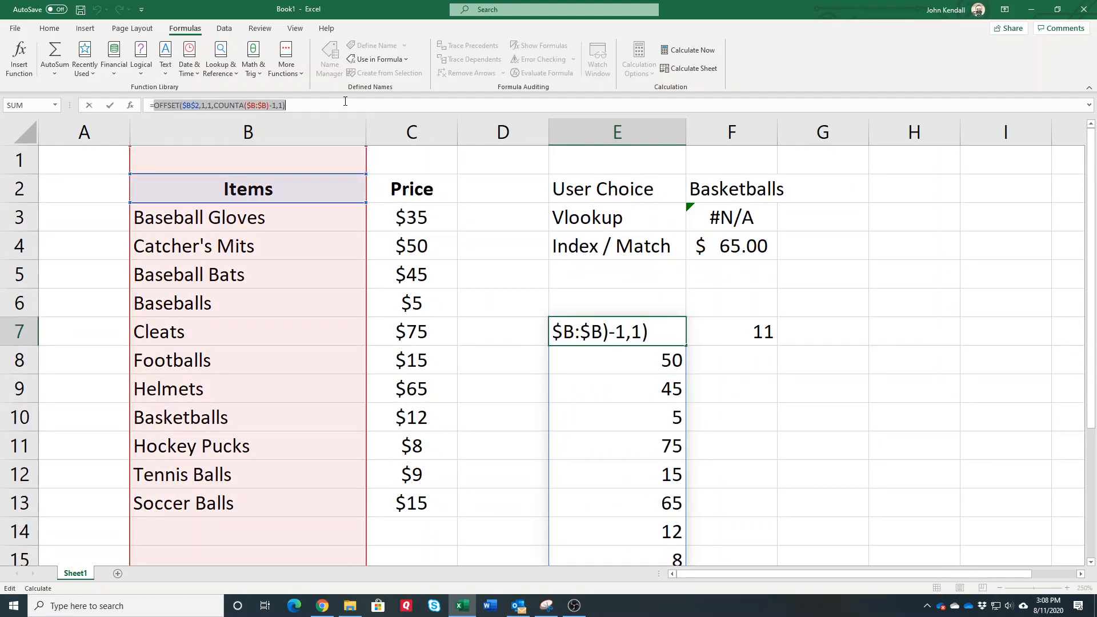
{"action": "key", "text": "Escape"}
{"action": "left_click", "coordinate": [330, 57]}
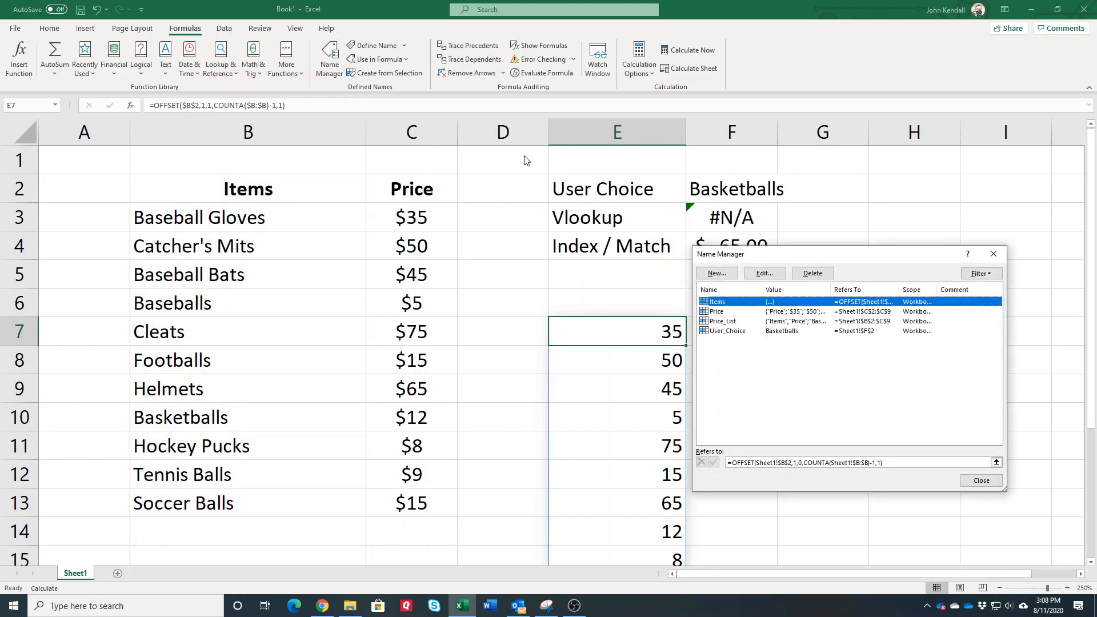
{"action": "left_click", "coordinate": [722, 314]}
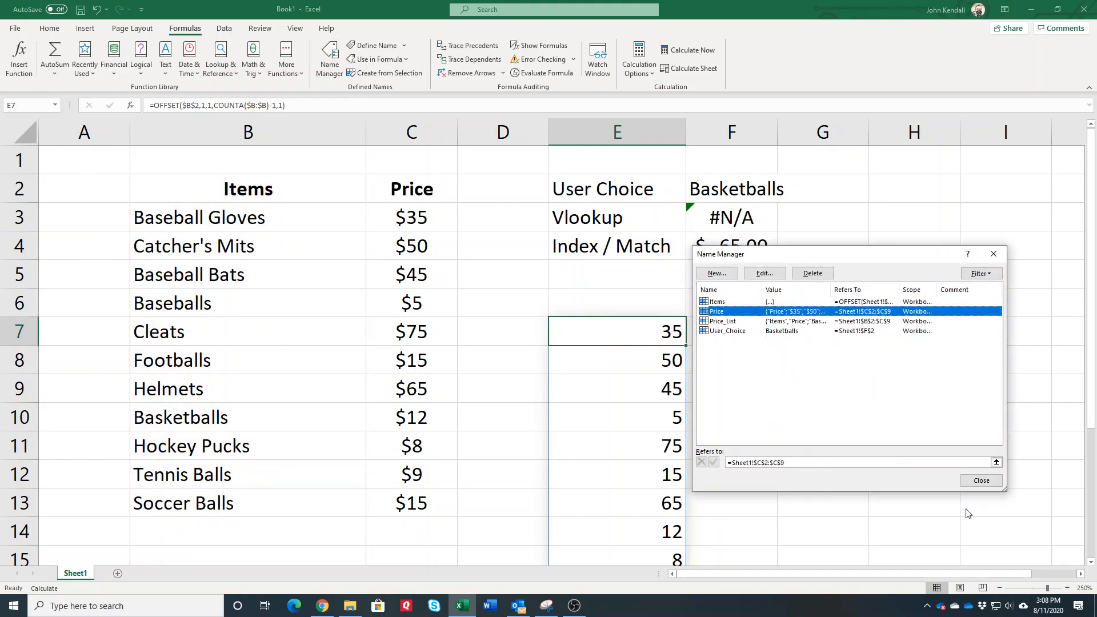
{"action": "left_click", "coordinate": [765, 273]}
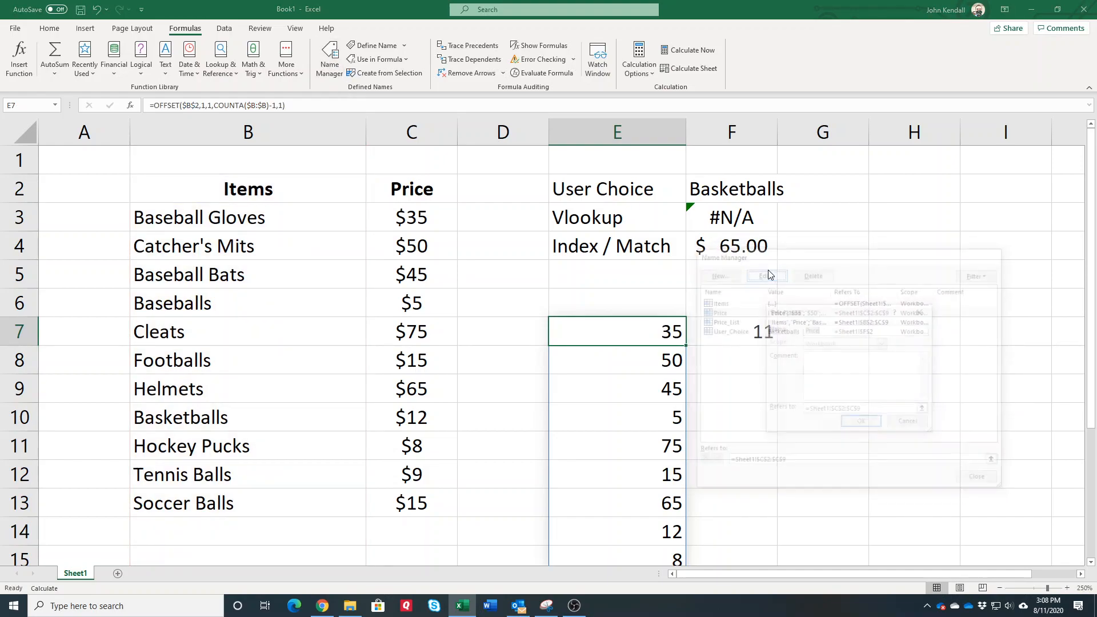
{"action": "left_click", "coordinate": [861, 410]}
{"action": "key", "text": "BackSpace"}
{"action": "type", "text": "=OFFSET($B$2,1,1,COUNTA($B:$B)-1,1)"}
{"action": "left_click", "coordinate": [862, 423]}
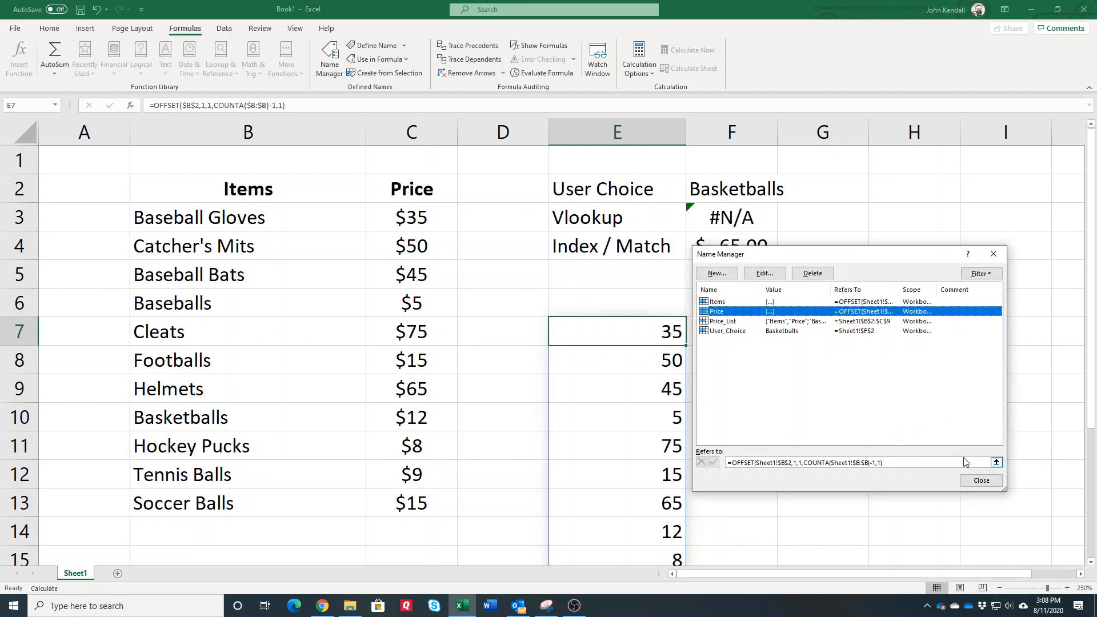
Step: Check in the Name Manager which cells the names Price and Price_List refer to
{"action": "left_click", "coordinate": [997, 462]}
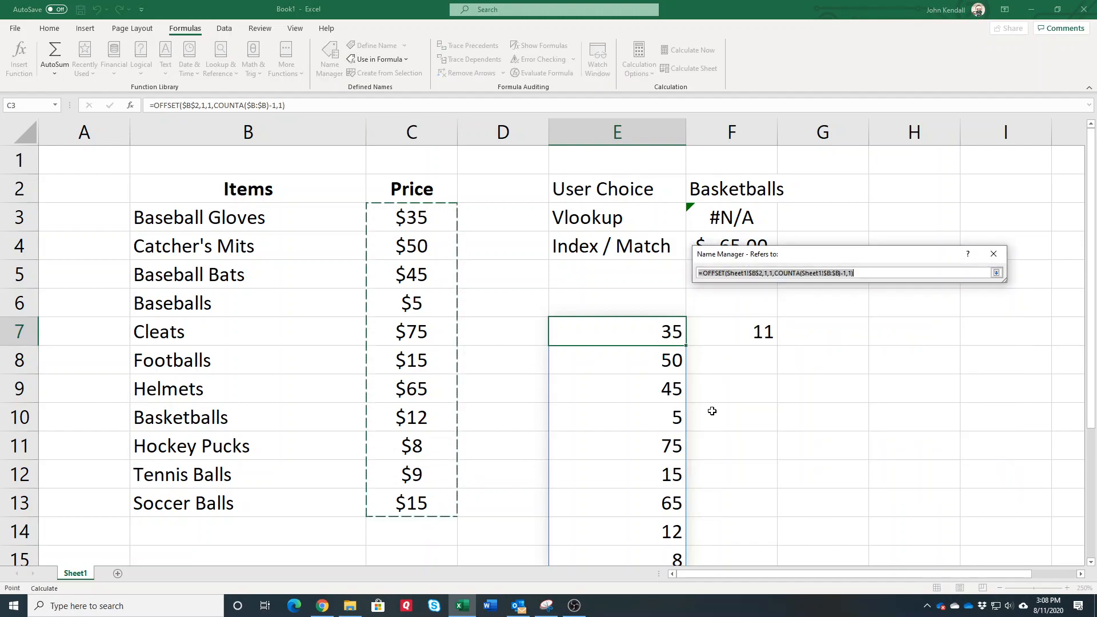
{"action": "left_click", "coordinate": [998, 273]}
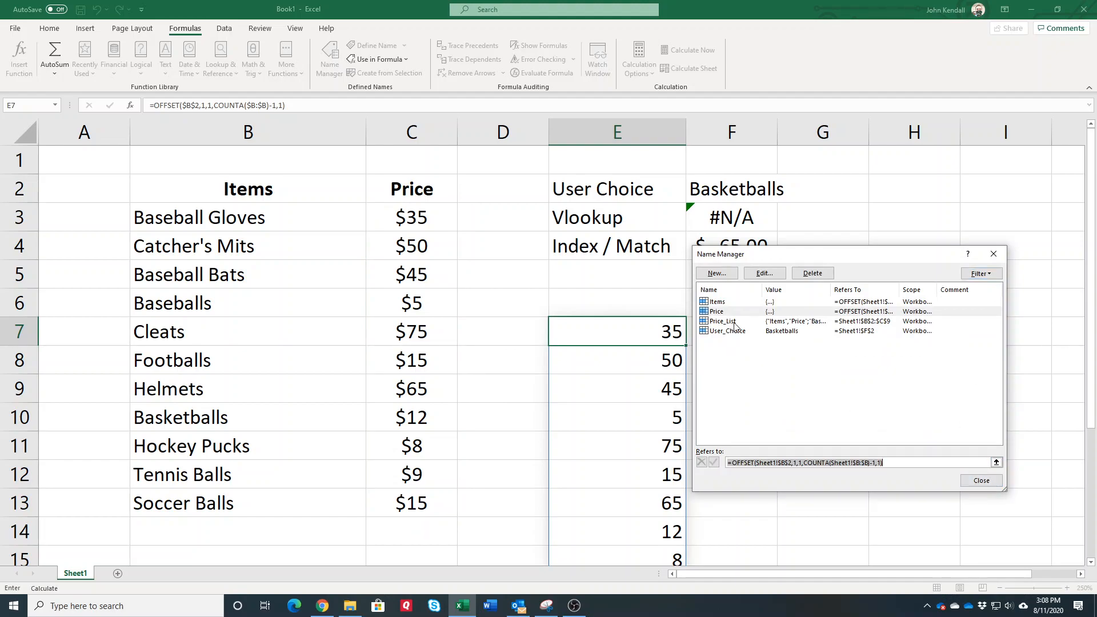
{"action": "left_click", "coordinate": [733, 322]}
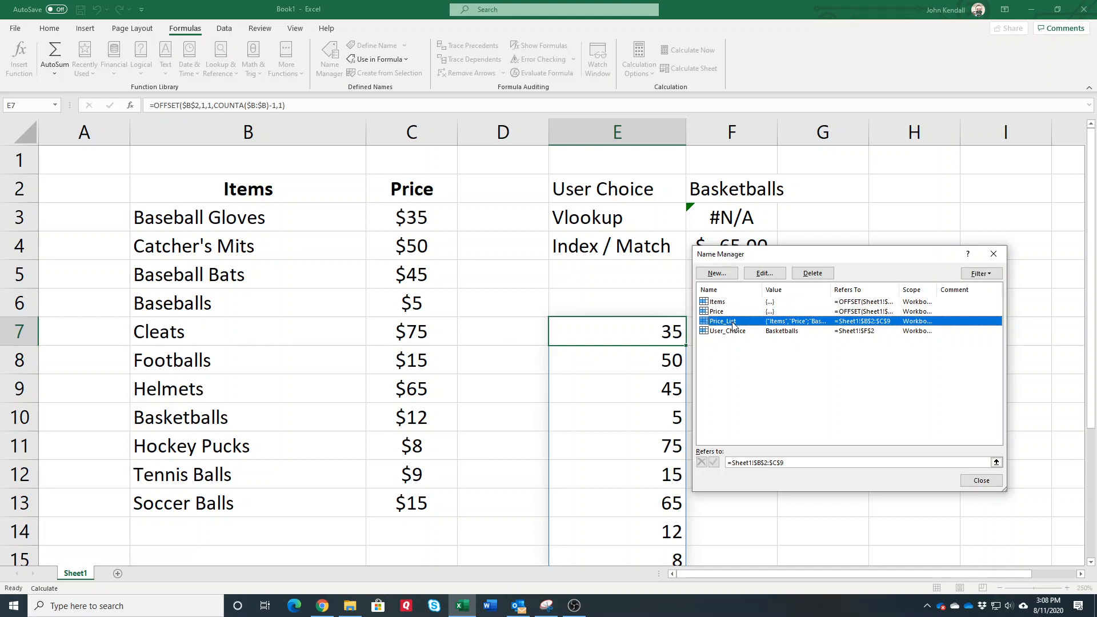
{"action": "left_click", "coordinate": [997, 463]}
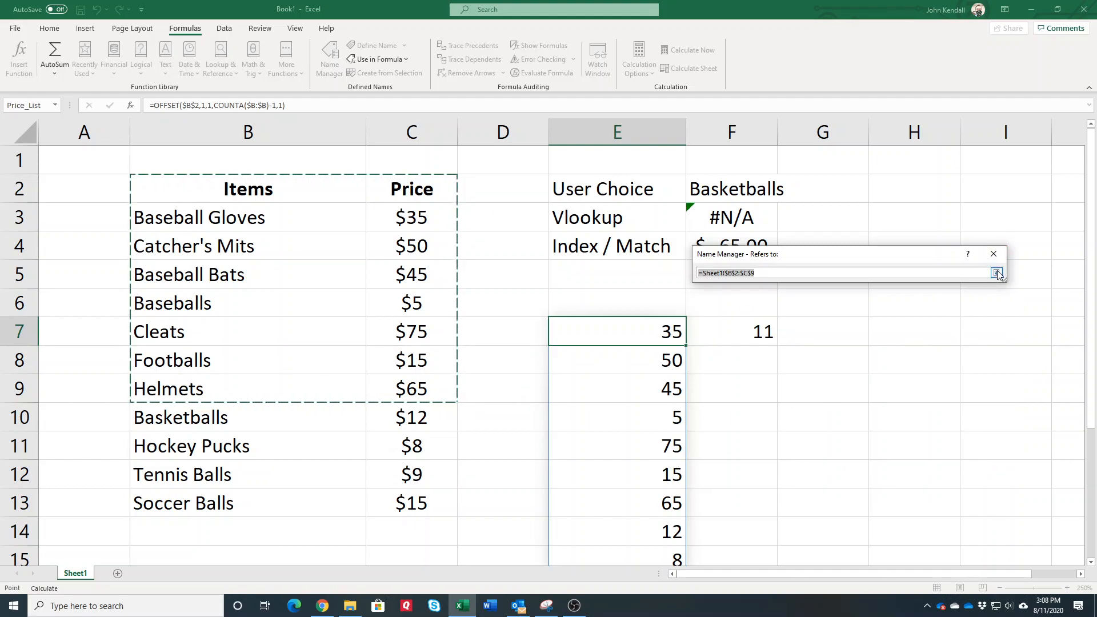
{"action": "left_click", "coordinate": [997, 273]}
{"action": "left_click", "coordinate": [981, 482]}
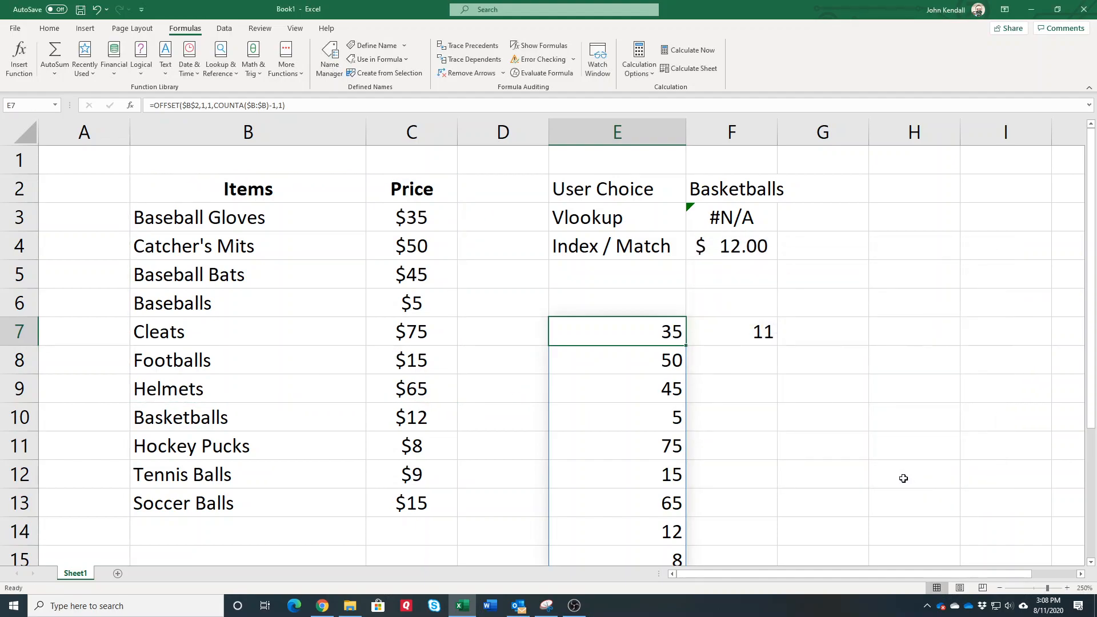
Step: Move the COUNTA formula from F7 to F6, and set E7's OFFSET formula to a column offset of 0 and a width of 2
{"action": "left_click", "coordinate": [741, 333]}
{"action": "left_click_drag", "start_coordinate": [743, 318], "coordinate": [742, 303]}
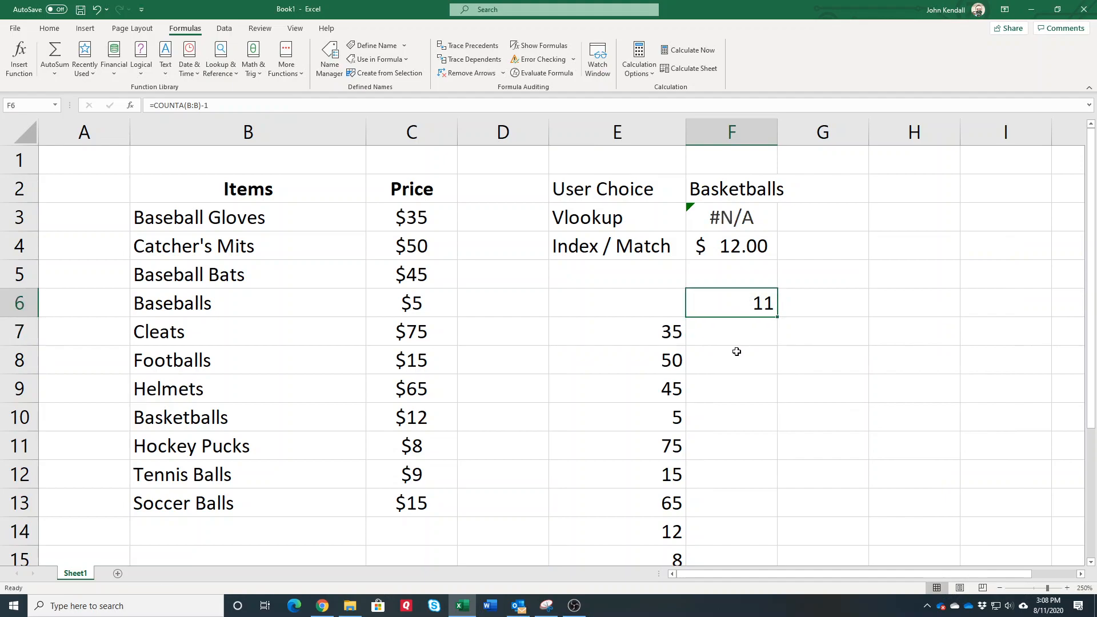
{"action": "left_click", "coordinate": [622, 336]}
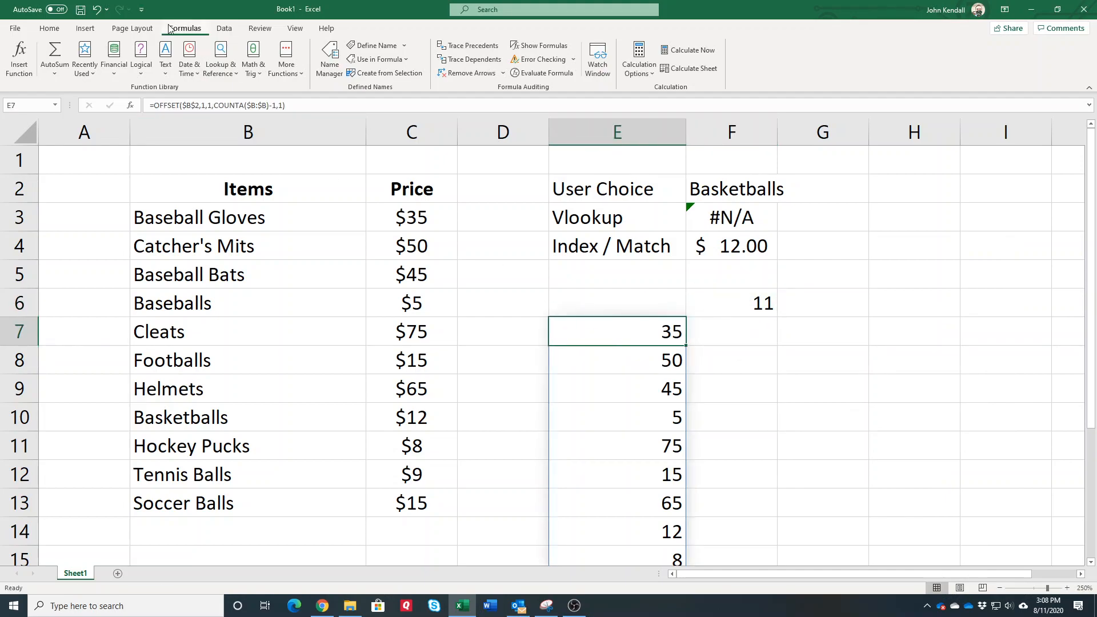
{"action": "scroll", "coordinate": [634, 451], "scroll_direction": "down", "scroll_amount": 4}
{"action": "scroll", "coordinate": [637, 314], "scroll_direction": "up", "scroll_amount": 4}
{"action": "left_click", "coordinate": [210, 105]}
{"action": "double_click", "coordinate": [209, 105]}
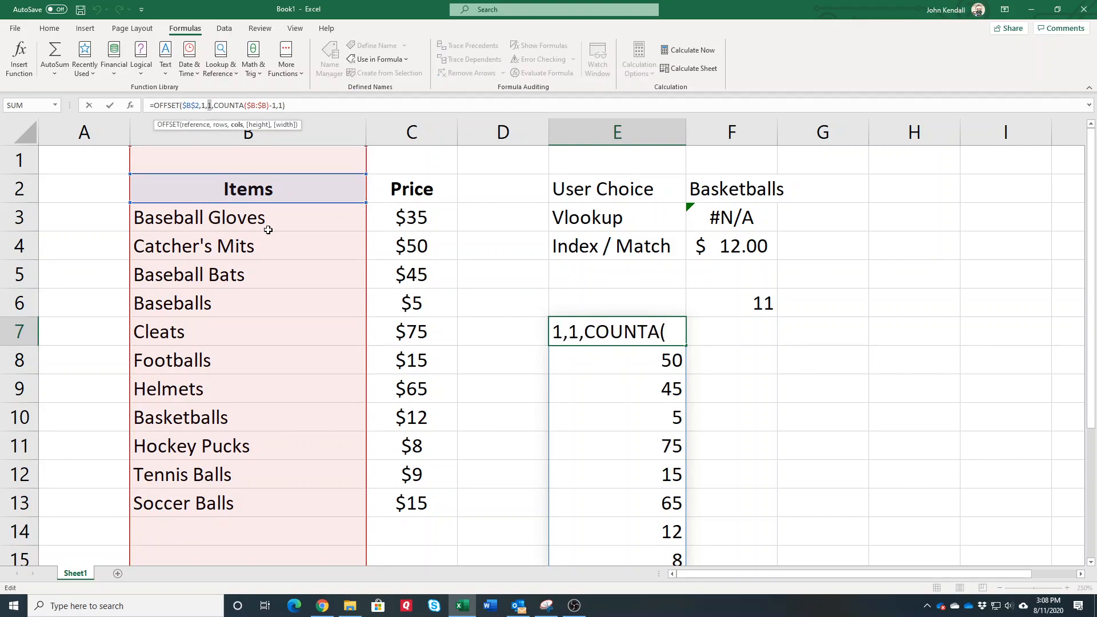
{"action": "type", "text": "0"}
{"action": "left_click", "coordinate": [282, 105]}
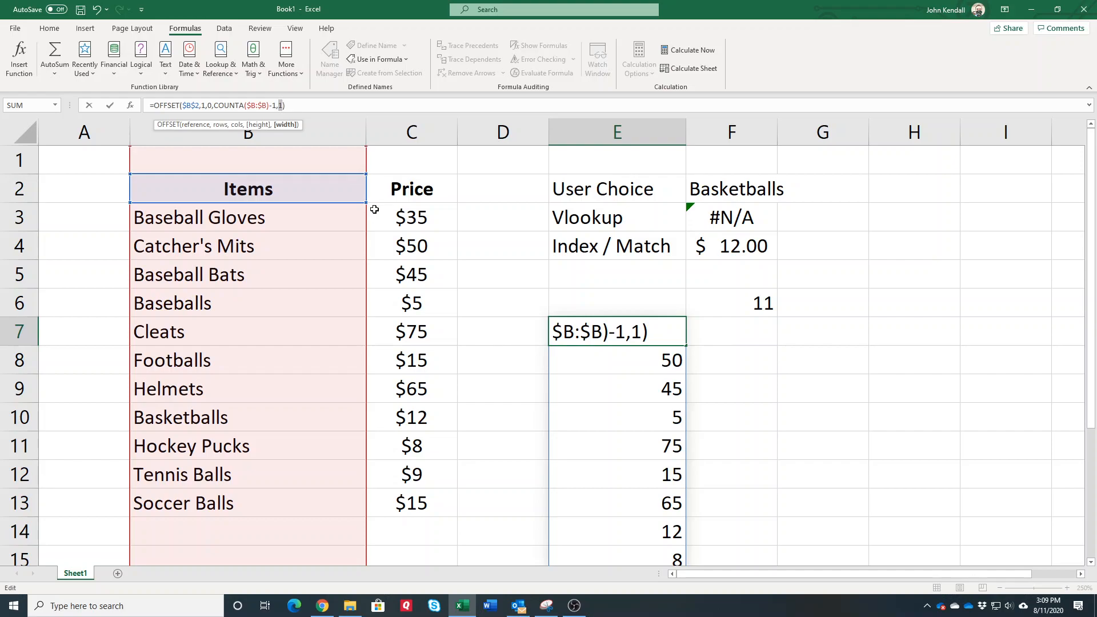
{"action": "type", "text": "2"}
{"action": "key", "text": "Return"}
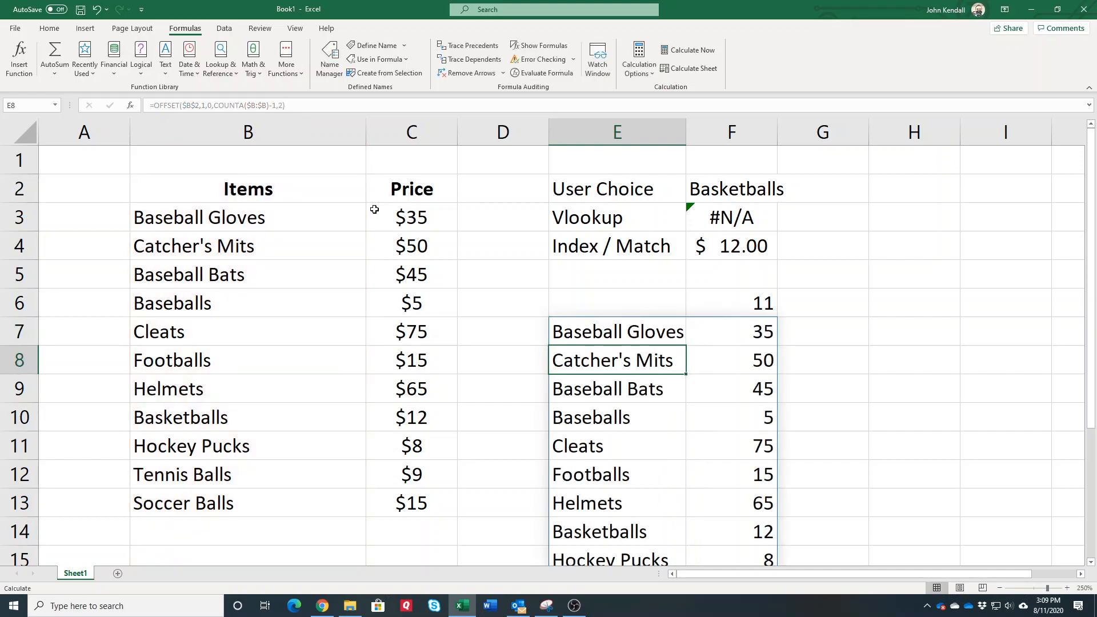
Step: Review the list spilled from E7 and copy its whole formula, =OFFSET($B$2,1,0,COUNTA($B:$B)-1,2)
{"action": "scroll", "coordinate": [668, 356], "scroll_direction": "down", "scroll_amount": 4}
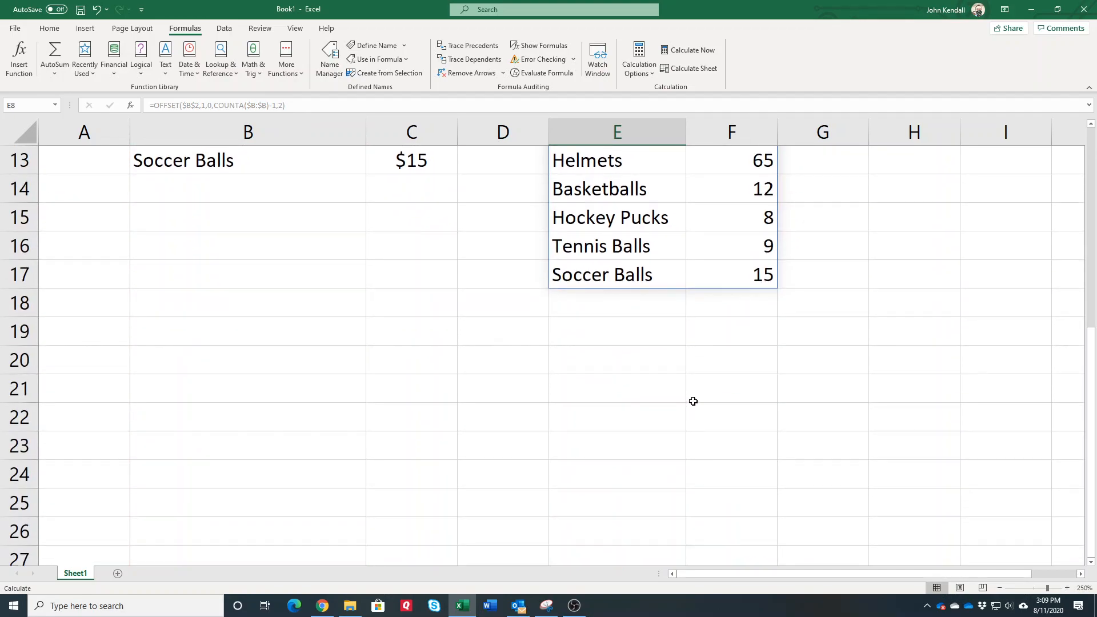
{"action": "scroll", "coordinate": [697, 400], "scroll_direction": "up", "scroll_amount": 2}
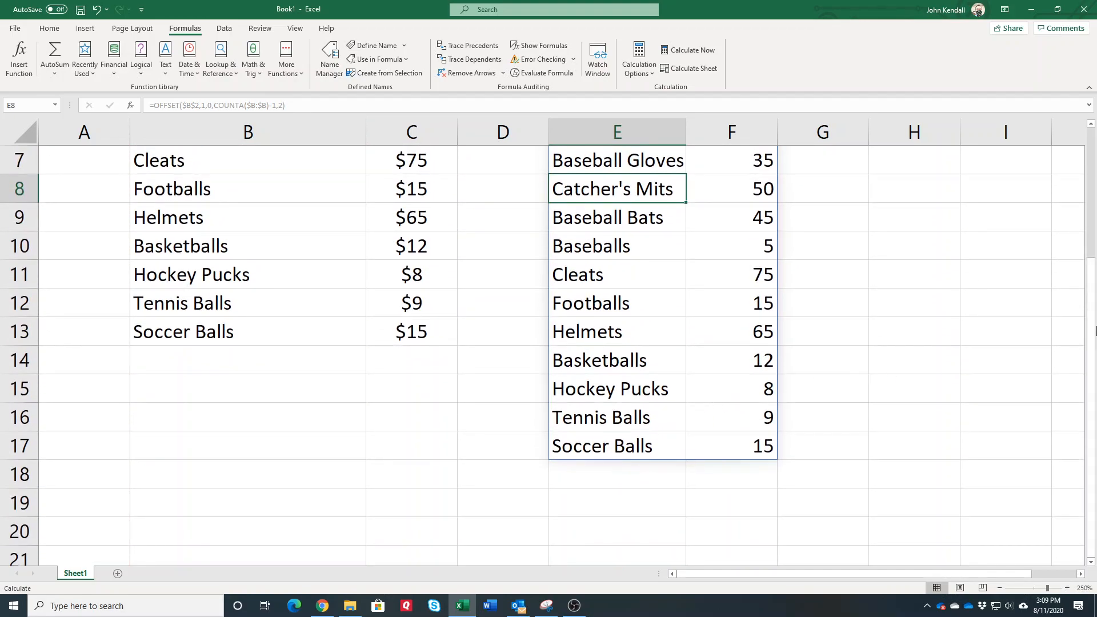
{"action": "left_click_drag", "start_coordinate": [1093, 336], "coordinate": [1094, 293]}
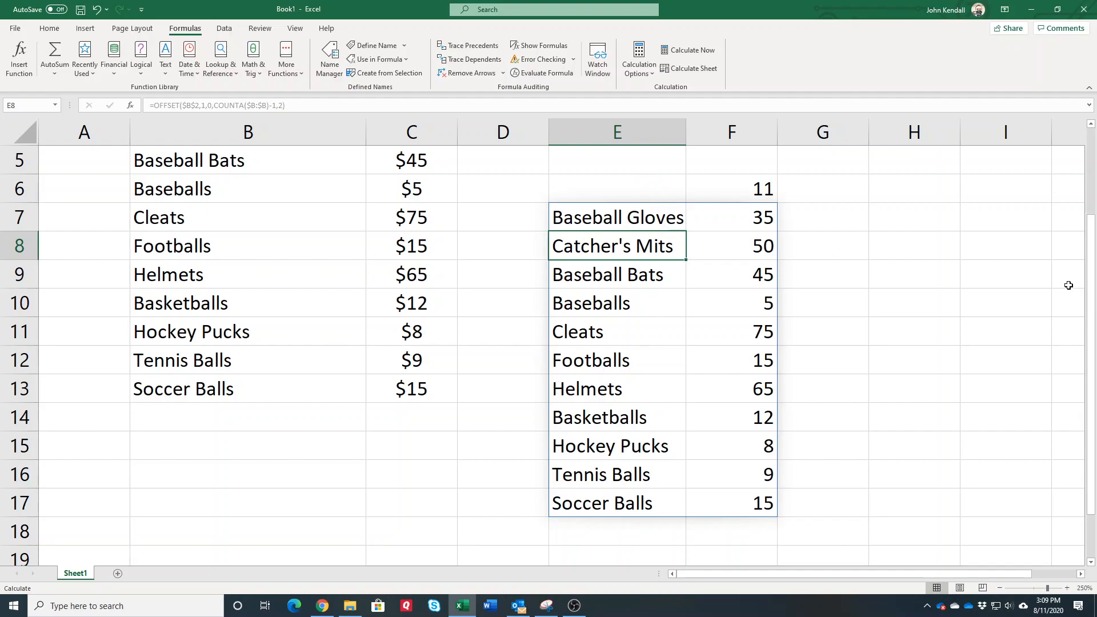
{"action": "left_click_drag", "start_coordinate": [1092, 297], "coordinate": [1092, 290]}
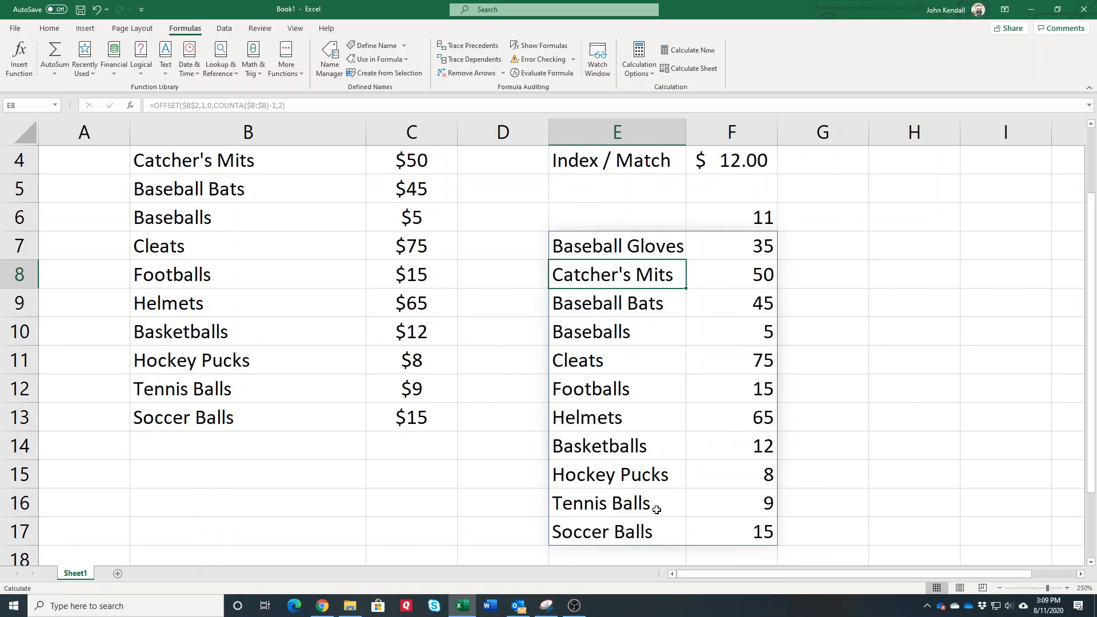
{"action": "left_click", "coordinate": [657, 245]}
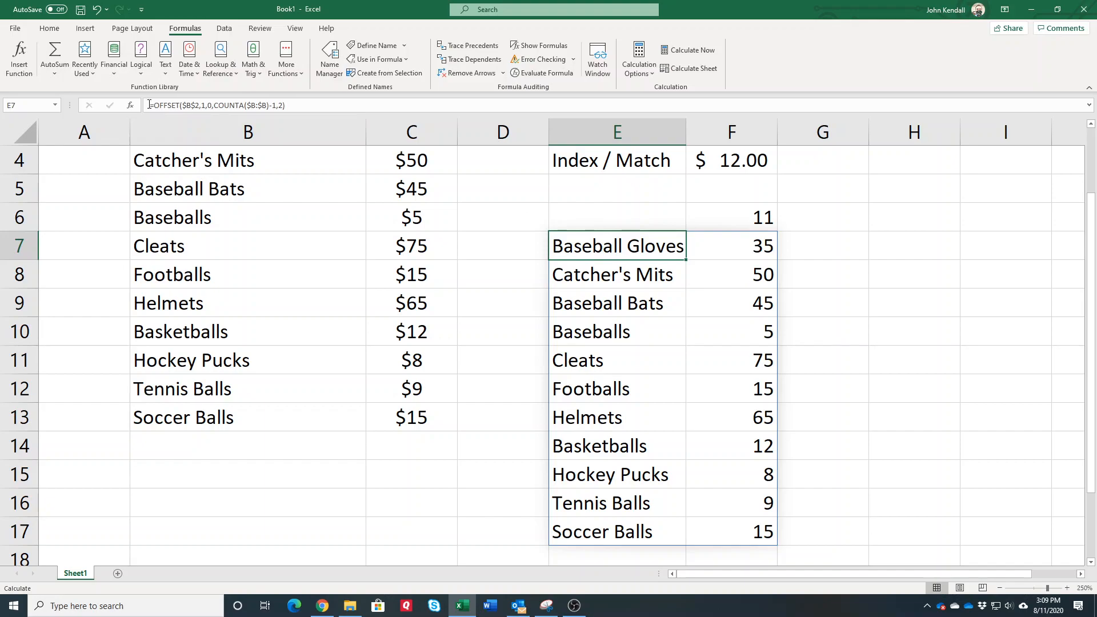
{"action": "left_click_drag", "start_coordinate": [145, 105], "coordinate": [285, 106]}
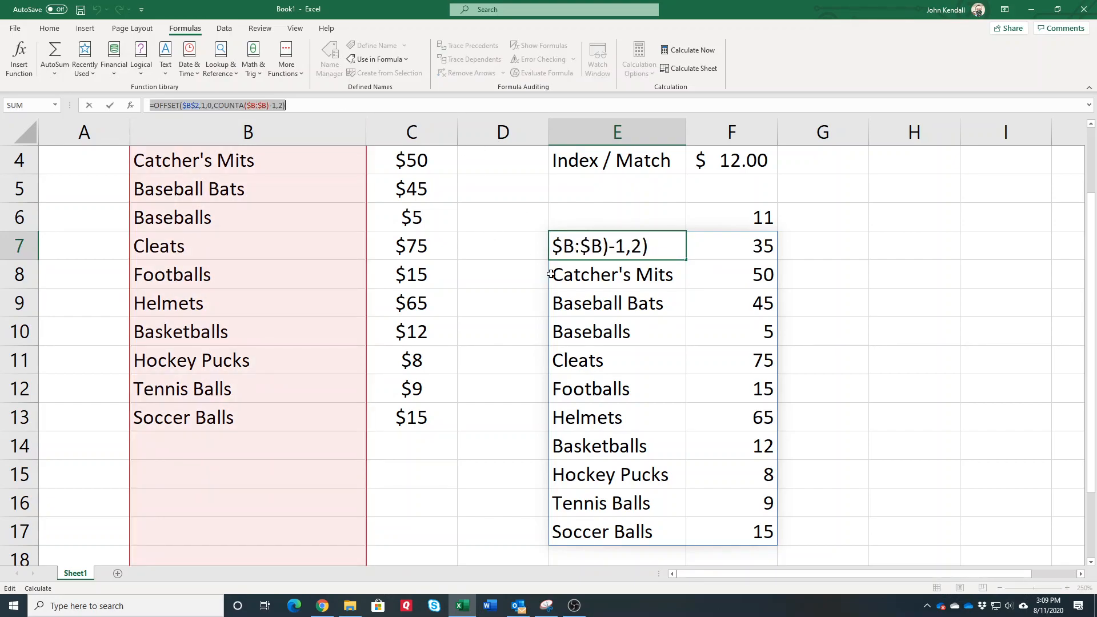
{"action": "key", "text": "Escape"}
Step: Redefine the name Price_List to refer to the copied two-column OFFSET formula
{"action": "left_click", "coordinate": [330, 57]}
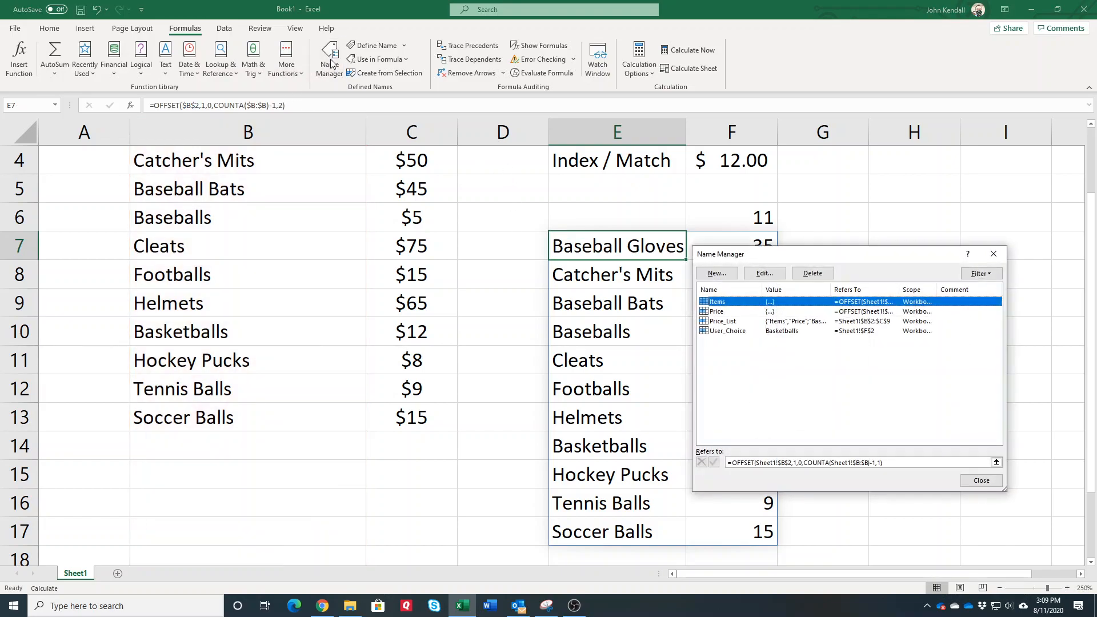
{"action": "left_click", "coordinate": [727, 322]}
{"action": "left_click", "coordinate": [773, 275]}
{"action": "left_click", "coordinate": [876, 409]}
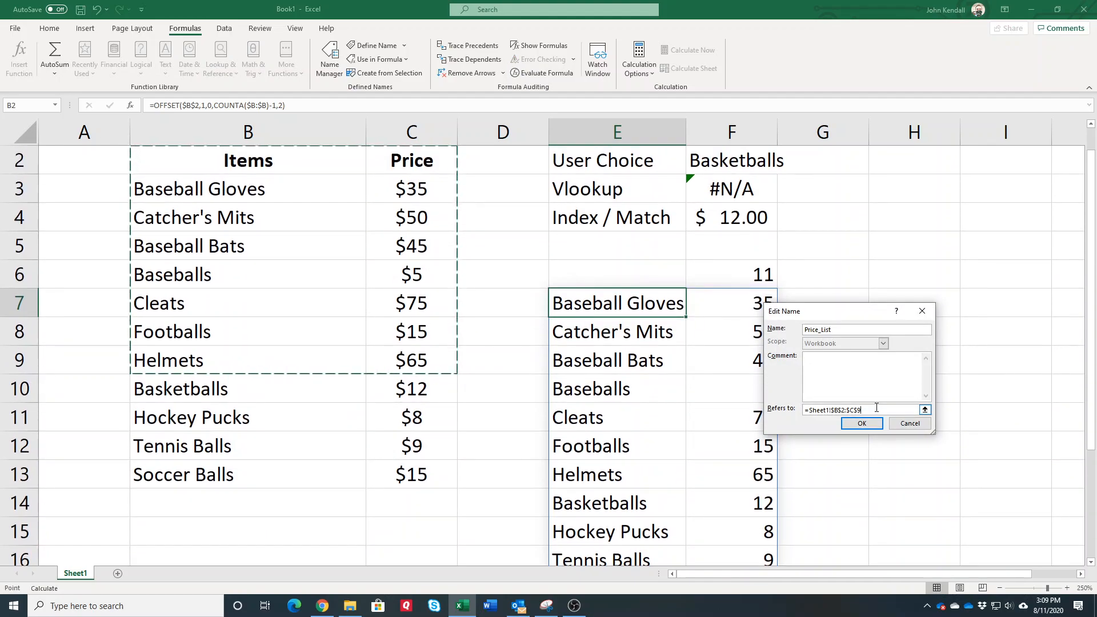
{"action": "left_click_drag", "start_coordinate": [876, 409], "coordinate": [766, 406]}
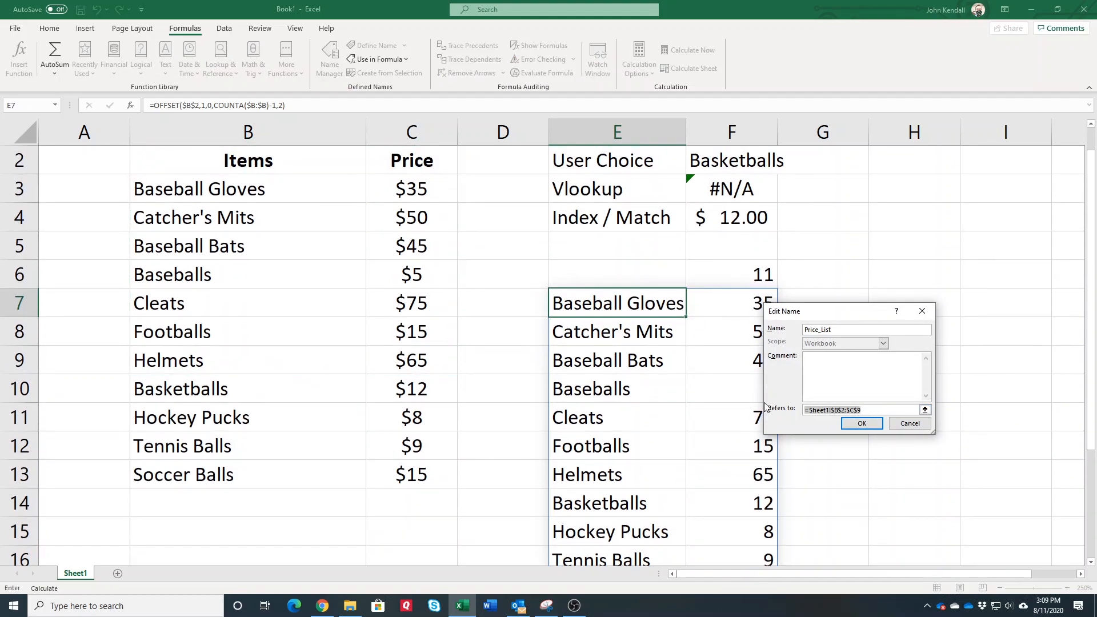
{"action": "key", "text": "ctrl+v"}
{"action": "left_click", "coordinate": [879, 424]}
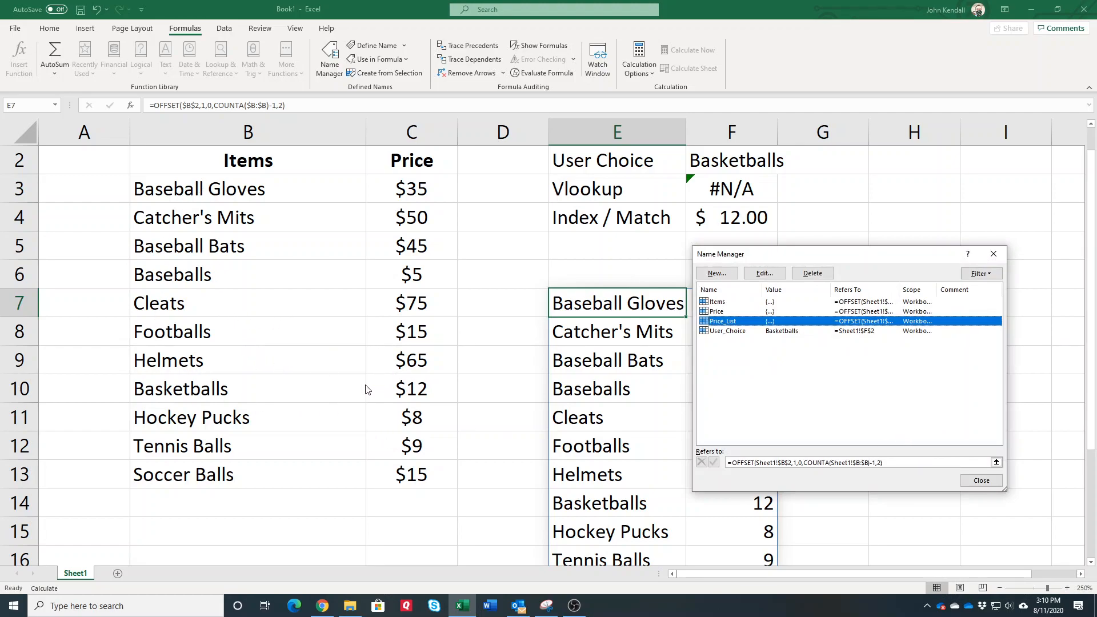
Step: Check which cells the redefined Price_List covers, and return to the sheet to review the lookup results
{"action": "left_click", "coordinate": [996, 463]}
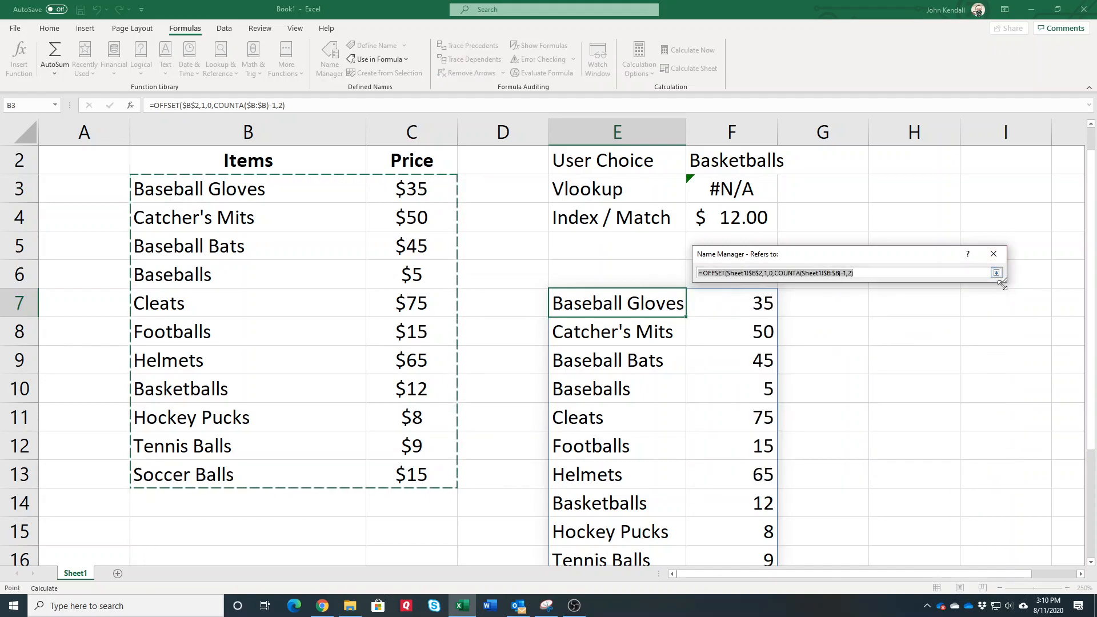
{"action": "left_click", "coordinate": [997, 273]}
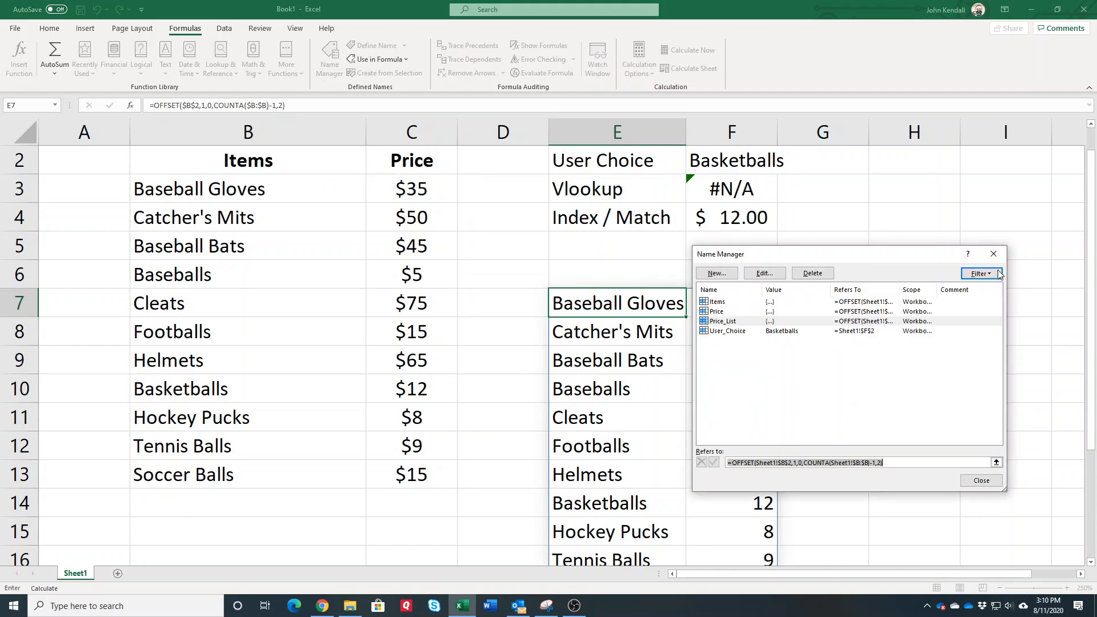
{"action": "left_click", "coordinate": [982, 482]}
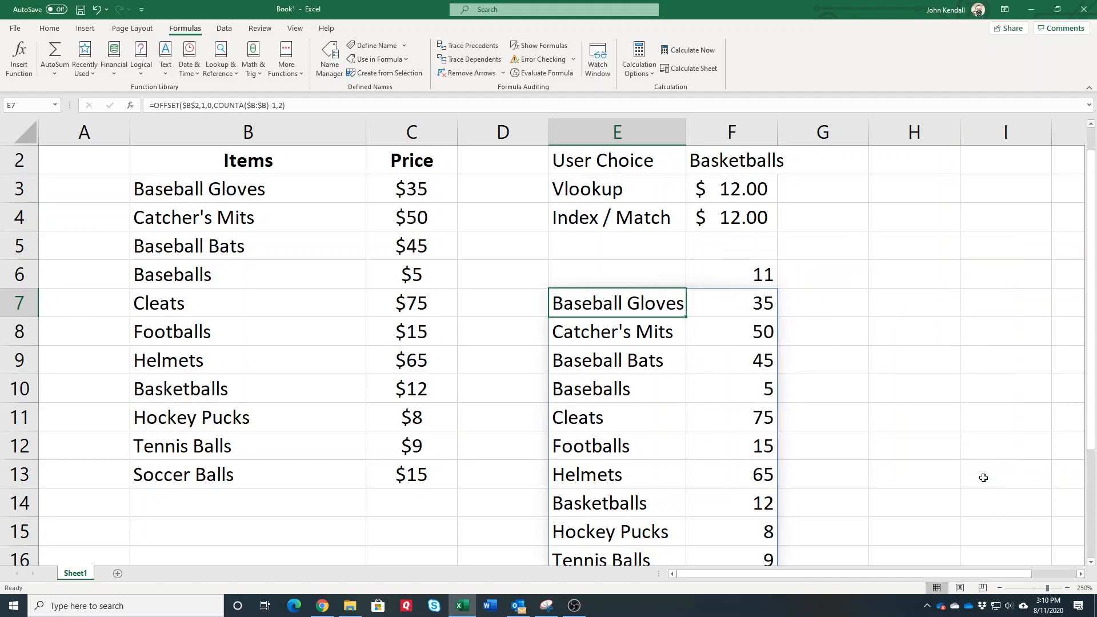
{"action": "left_click", "coordinate": [983, 478]}
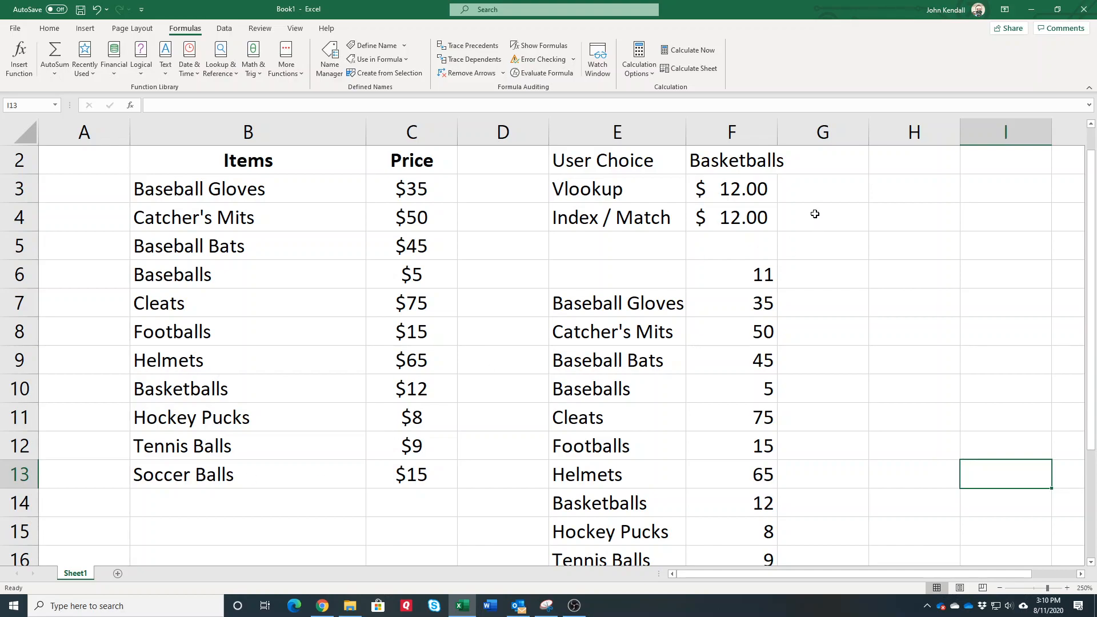
Step: Set the User Choice in F2 to Tennis Balls to test both price lookups
{"action": "left_click", "coordinate": [739, 170]}
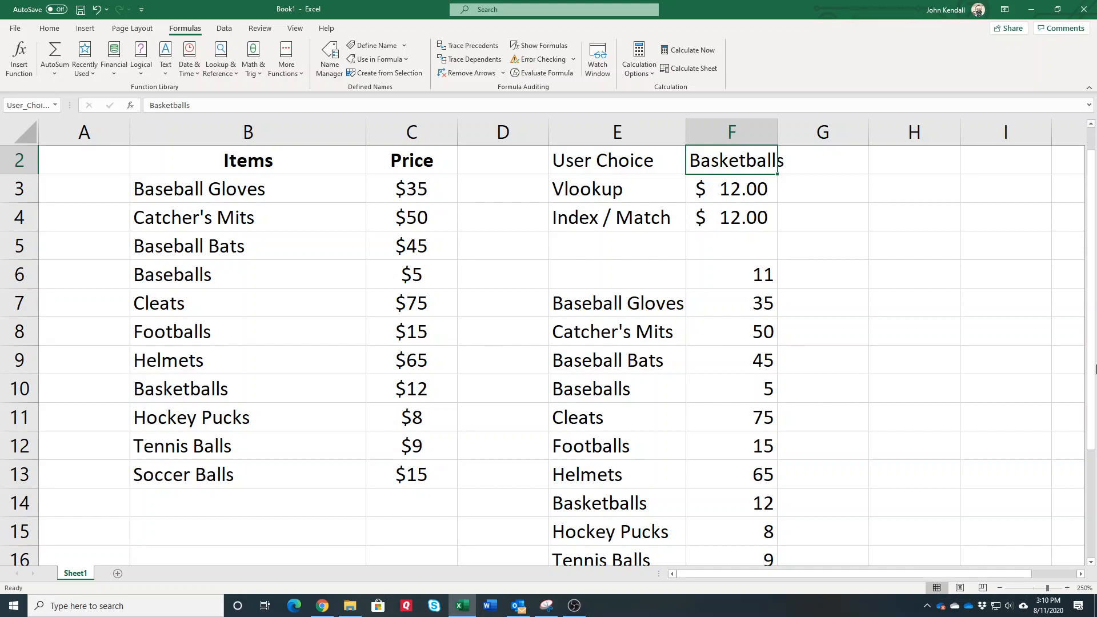
{"action": "type", "text": "Tennis Balls"}
{"action": "key", "text": "ctrl+Return"}
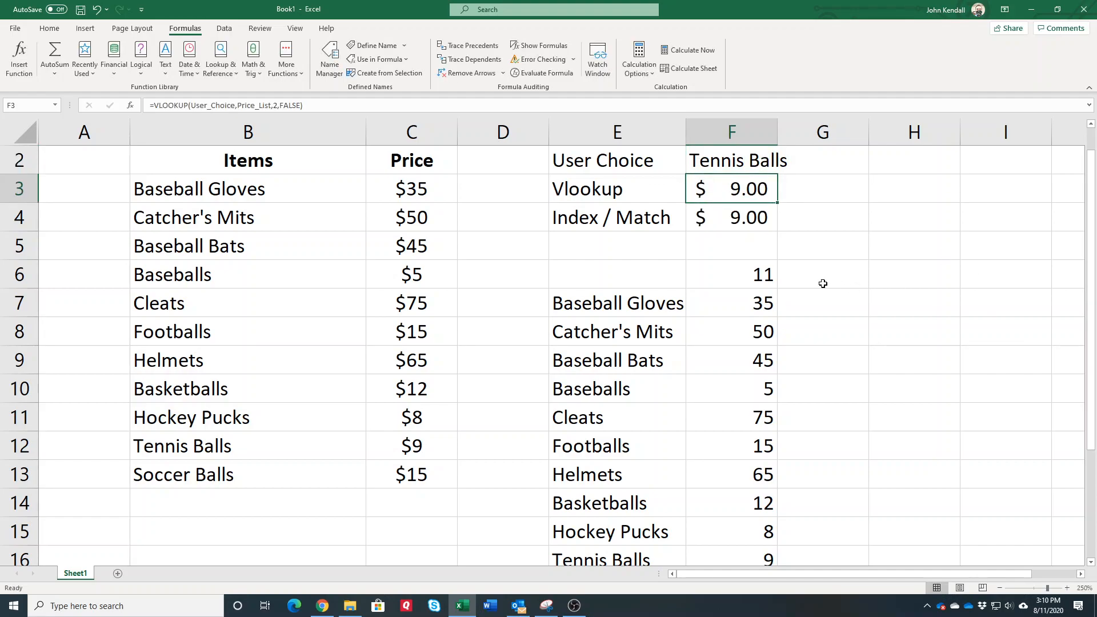
Step: Clear the COUNTA and OFFSET helper formulas from the range E6:G18
{"action": "left_click_drag", "start_coordinate": [588, 275], "coordinate": [841, 527]}
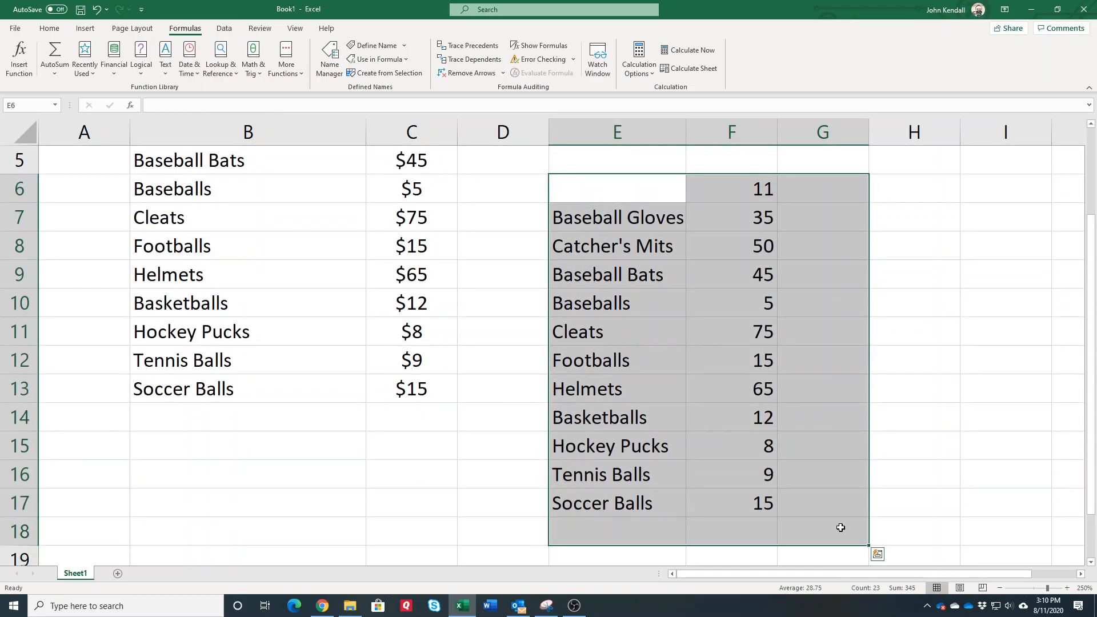
{"action": "key", "text": "Delete"}
{"action": "scroll", "coordinate": [841, 527], "scroll_direction": "up", "scroll_amount": 2}
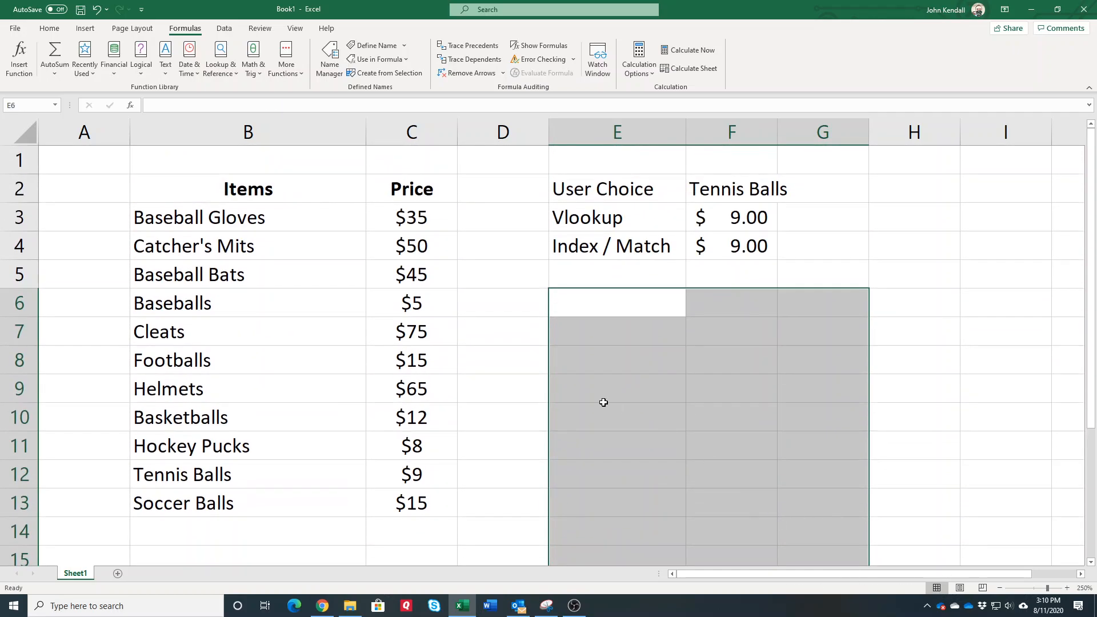
{"action": "left_click", "coordinate": [513, 386]}
Step: Add a new item in row 14 of the price table: Ice Skates at a price of 75
{"action": "left_click", "coordinate": [228, 534]}
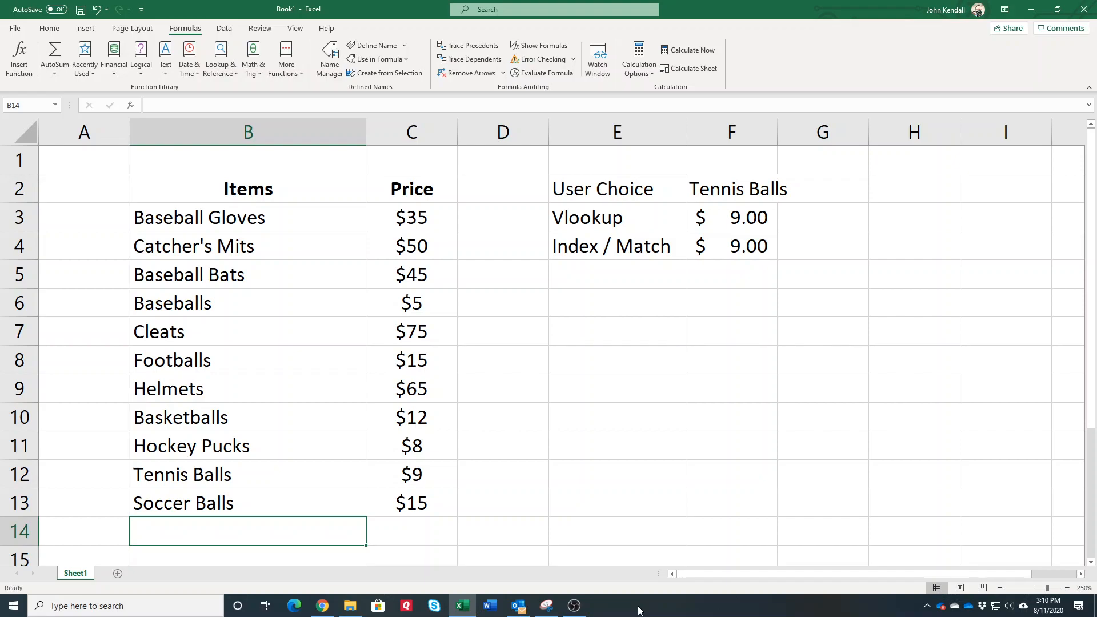
{"action": "type", "text": "Ice Skates"}
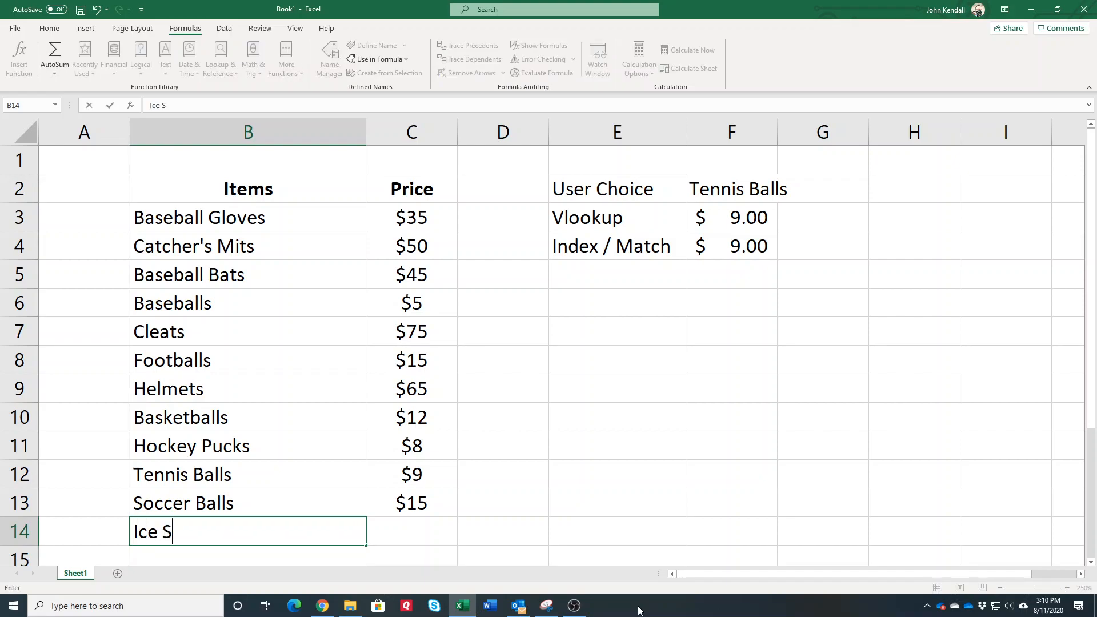
{"action": "key", "text": "Tab"}
{"action": "type", "text": "75"}
{"action": "key", "text": "Return"}
{"action": "scroll", "coordinate": [723, 217], "scroll_direction": "up", "scroll_amount": 1}
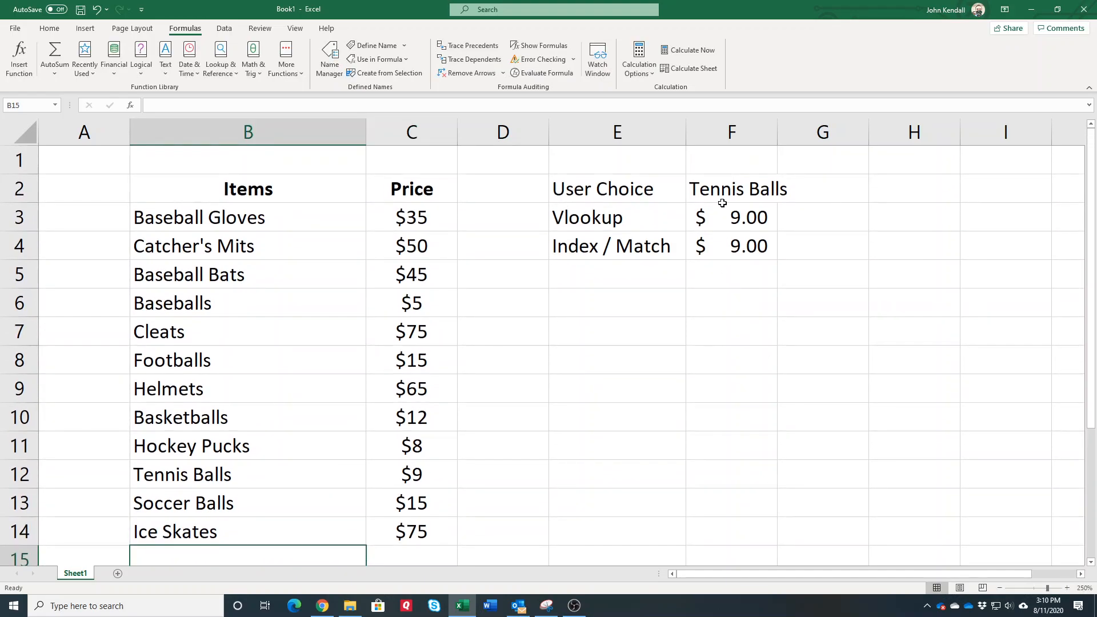
Step: Set the User Choice in F2 to Ice Skates
{"action": "left_click", "coordinate": [736, 177]}
{"action": "type", "text": "Ice Skates"}
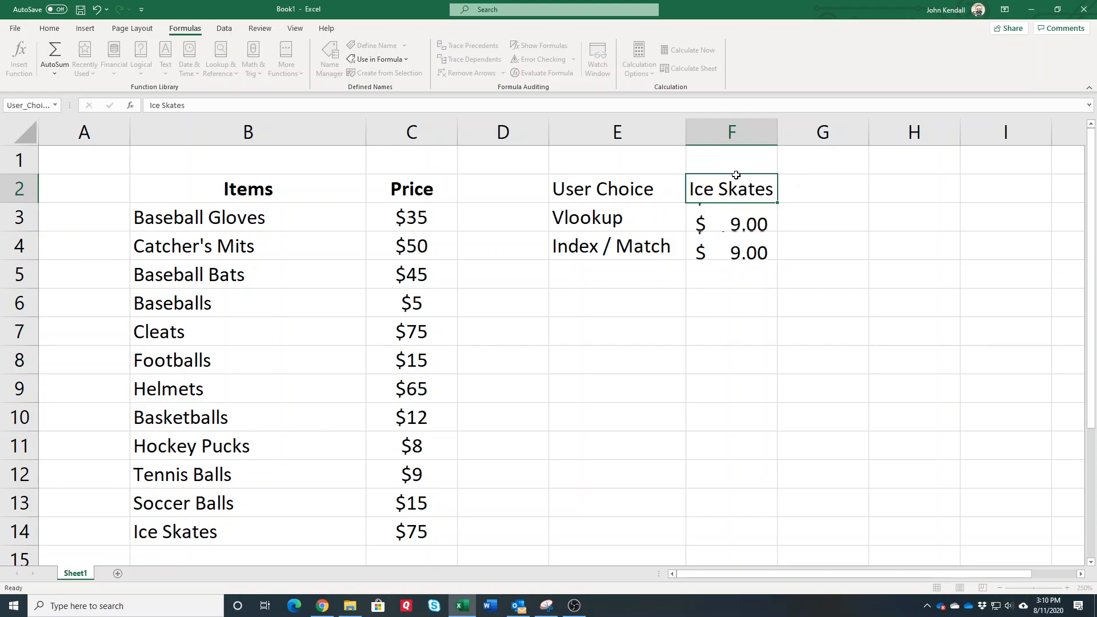
{"action": "key", "text": "Return"}
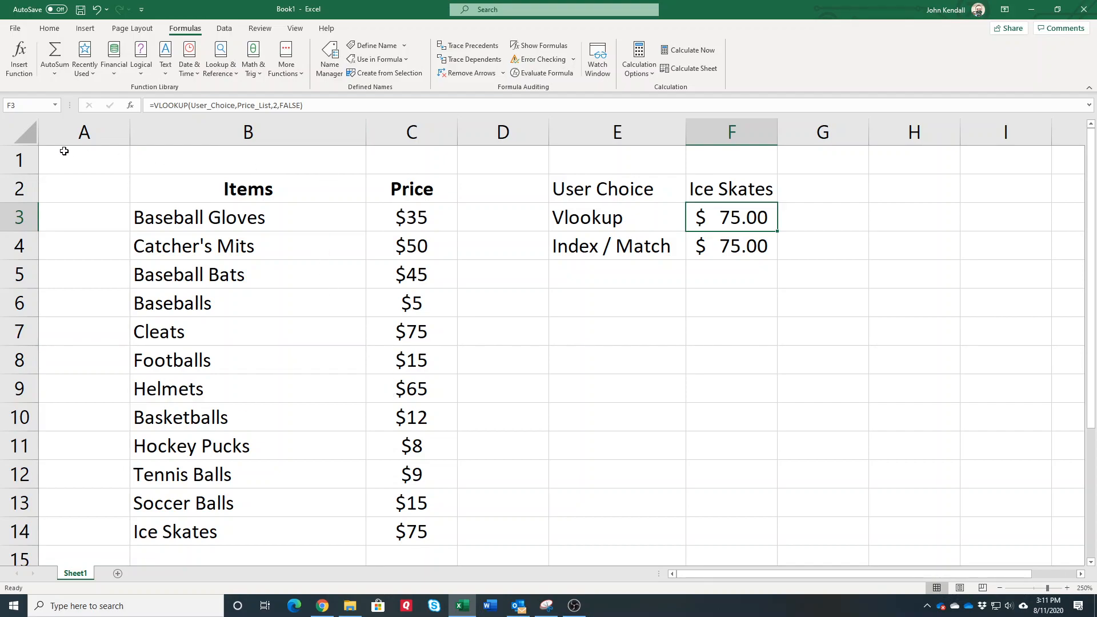
Step: Review the workbook's defined names and the formulas they refer to, without changing any of them
{"action": "left_click", "coordinate": [56, 104]}
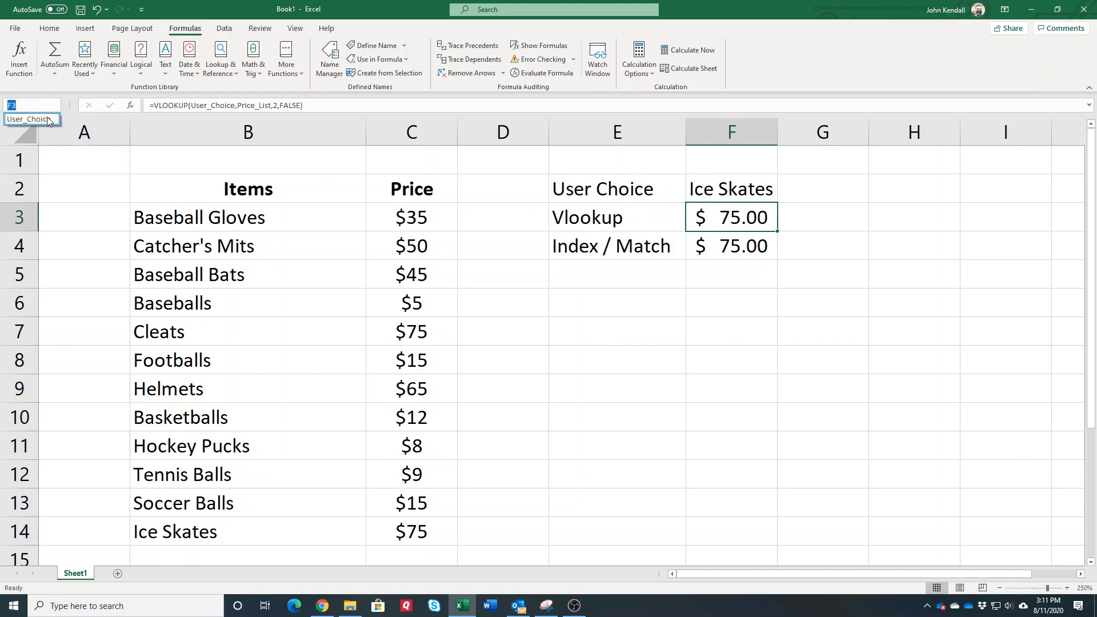
{"action": "left_click", "coordinate": [604, 422]}
{"action": "left_click", "coordinate": [322, 72]}
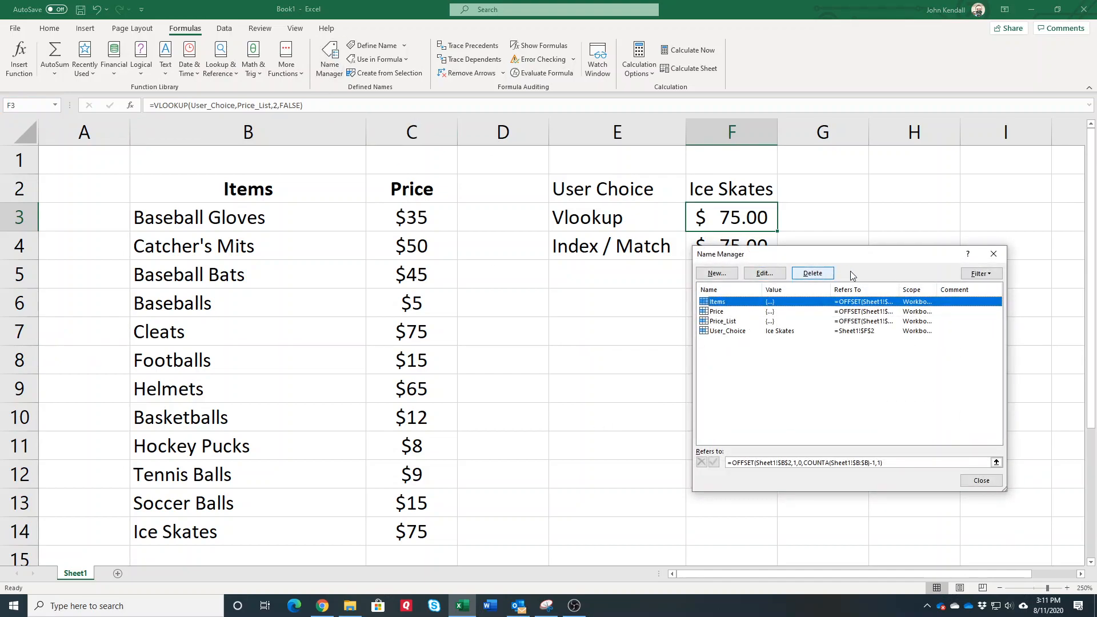
{"action": "left_click_drag", "start_coordinate": [869, 260], "coordinate": [661, 280]}
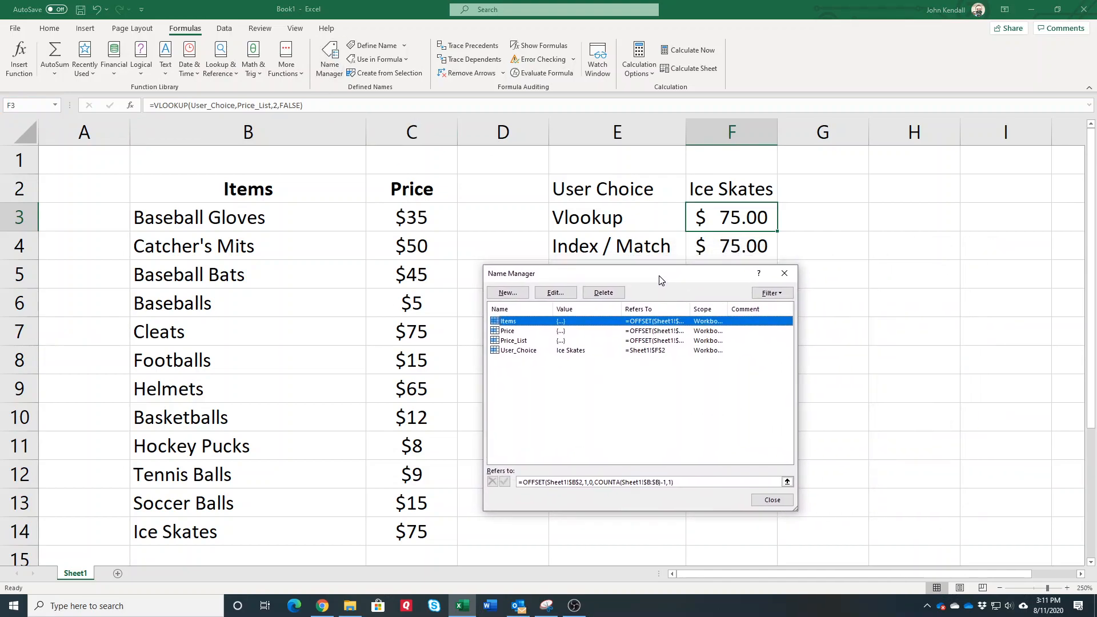
{"action": "left_click", "coordinate": [772, 504]}
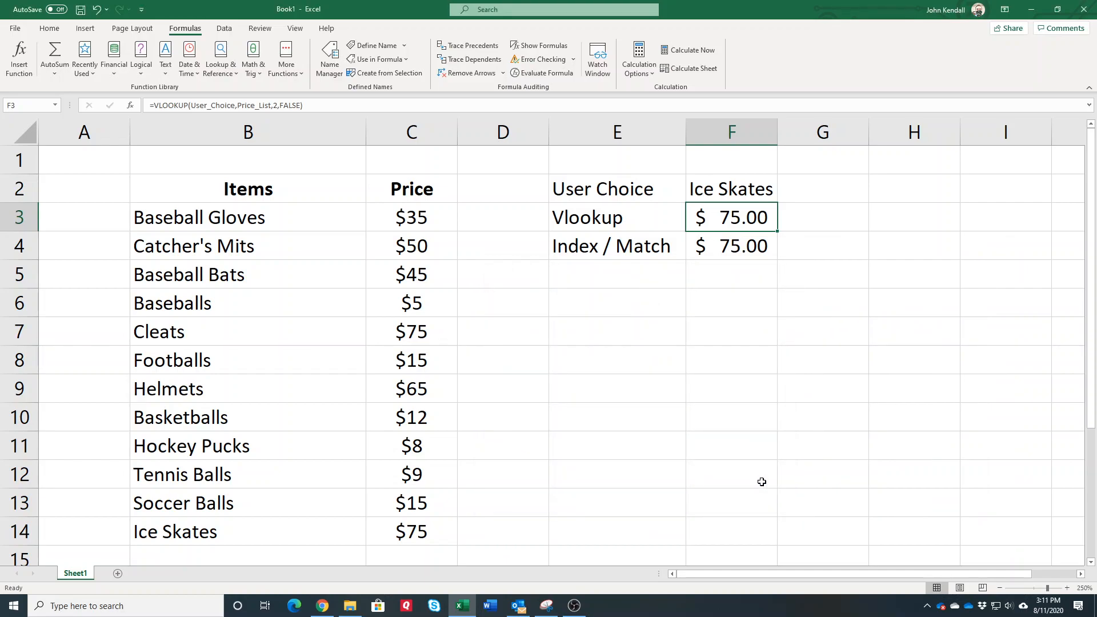
Step: Label cell E5 "Offset Funcion" and review the existing VLOOKUP and INDEX/MATCH formulas in F3 and F4
{"action": "left_click", "coordinate": [620, 275]}
{"action": "type", "text": "O"}
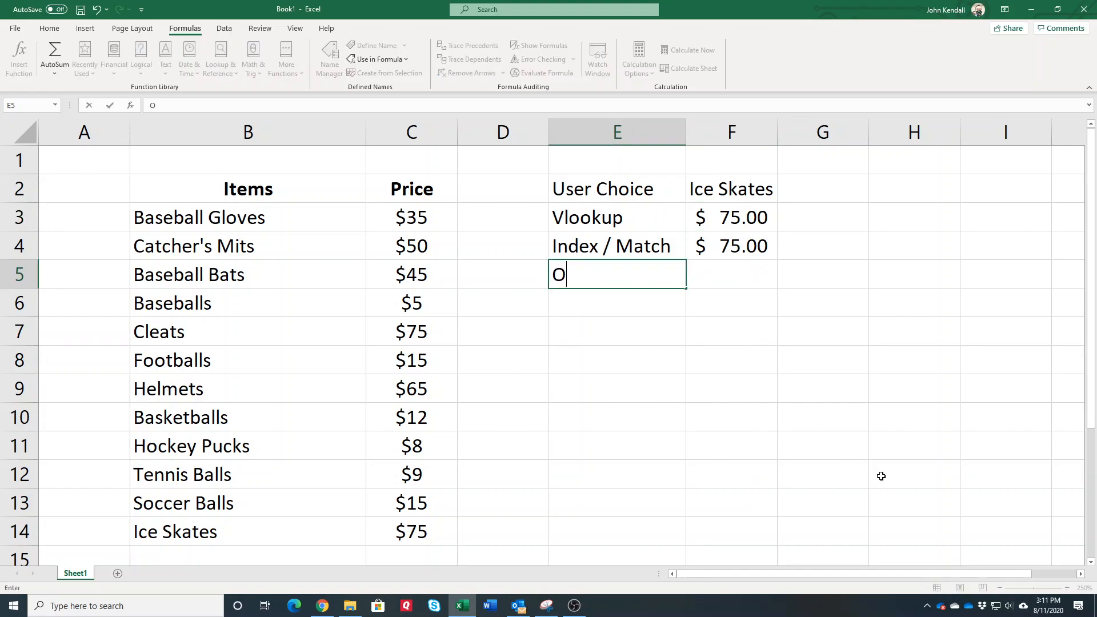
{"action": "type", "text": "ffset Funcion"}
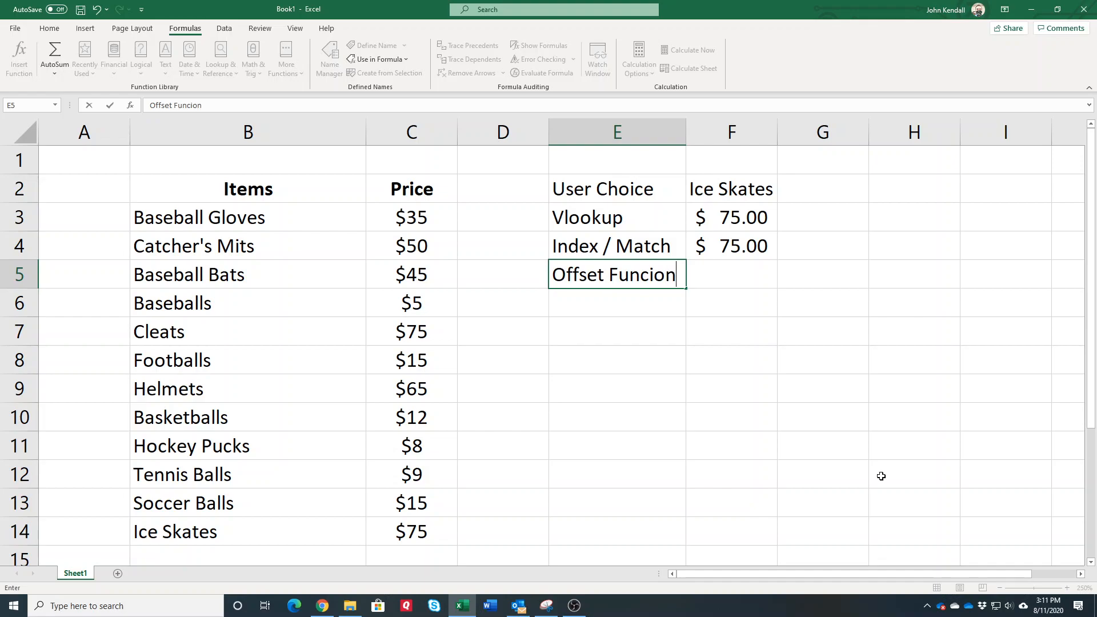
{"action": "key", "text": "Tab"}
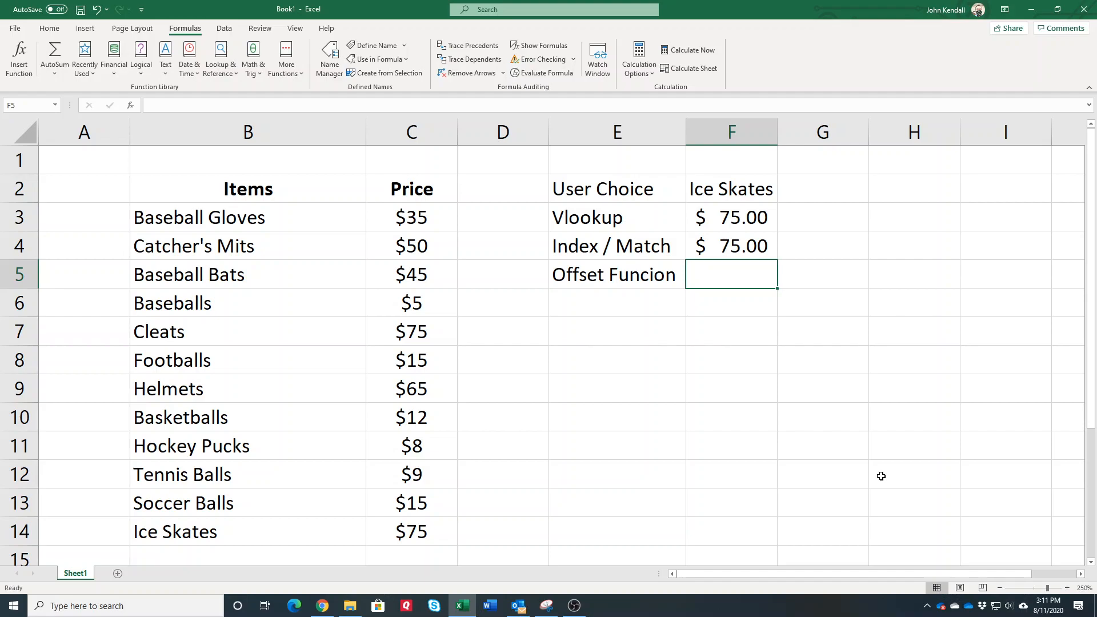
{"action": "left_click", "coordinate": [735, 215]}
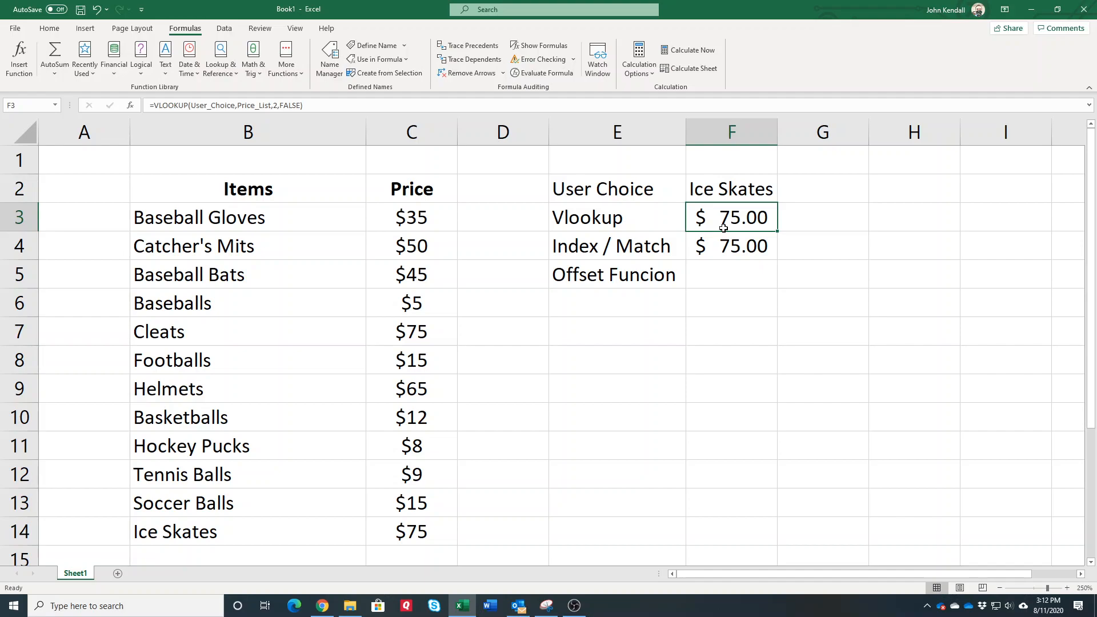
{"action": "left_click", "coordinate": [733, 247]}
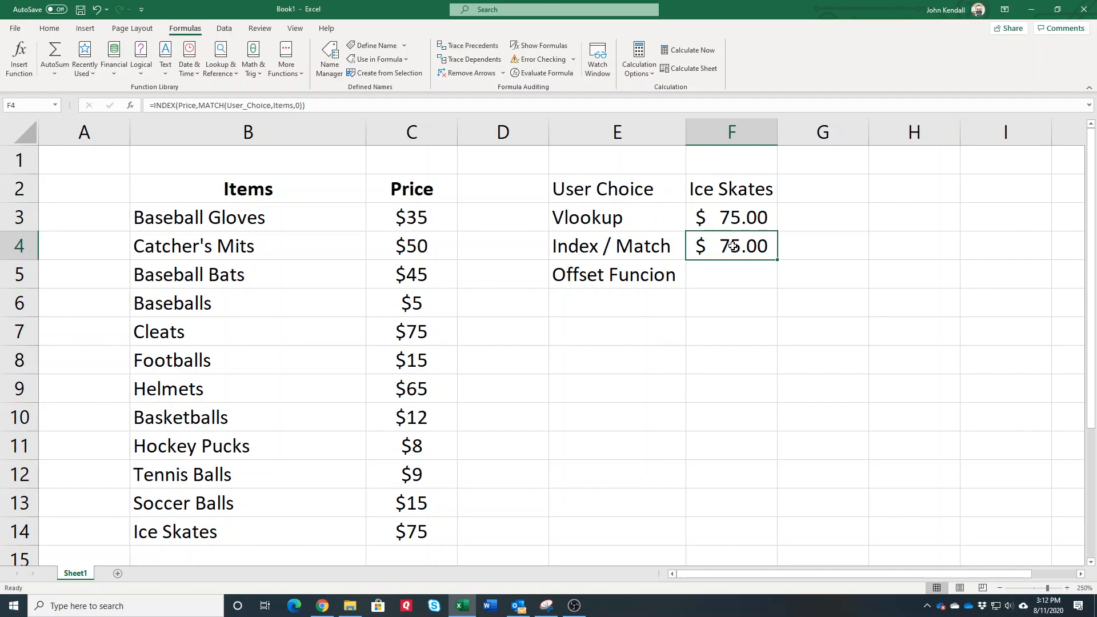
Step: Start an OFFSET formula in F5 using the function arguments form, with the absolute cell $B$2 as the reference
{"action": "left_click", "coordinate": [734, 279]}
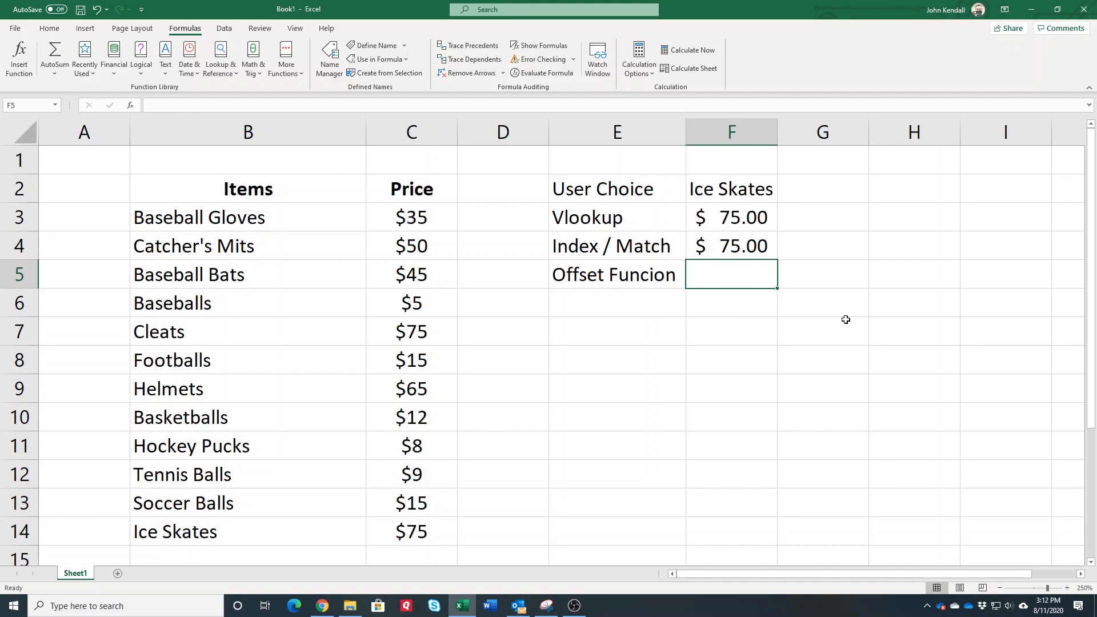
{"action": "type", "text": "="}
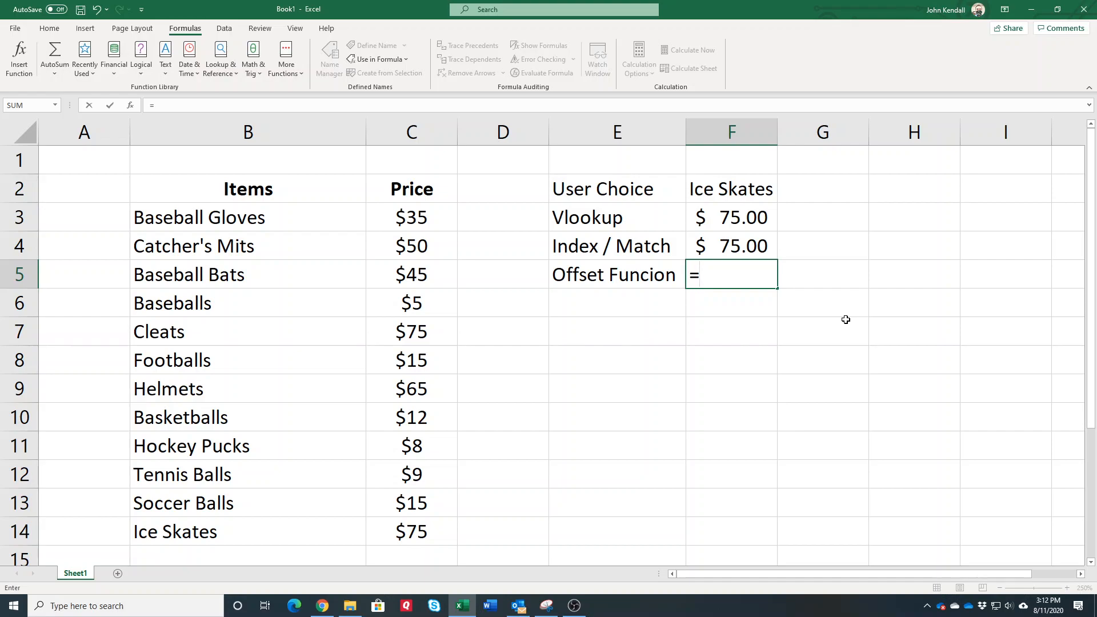
{"action": "type", "text": "of"}
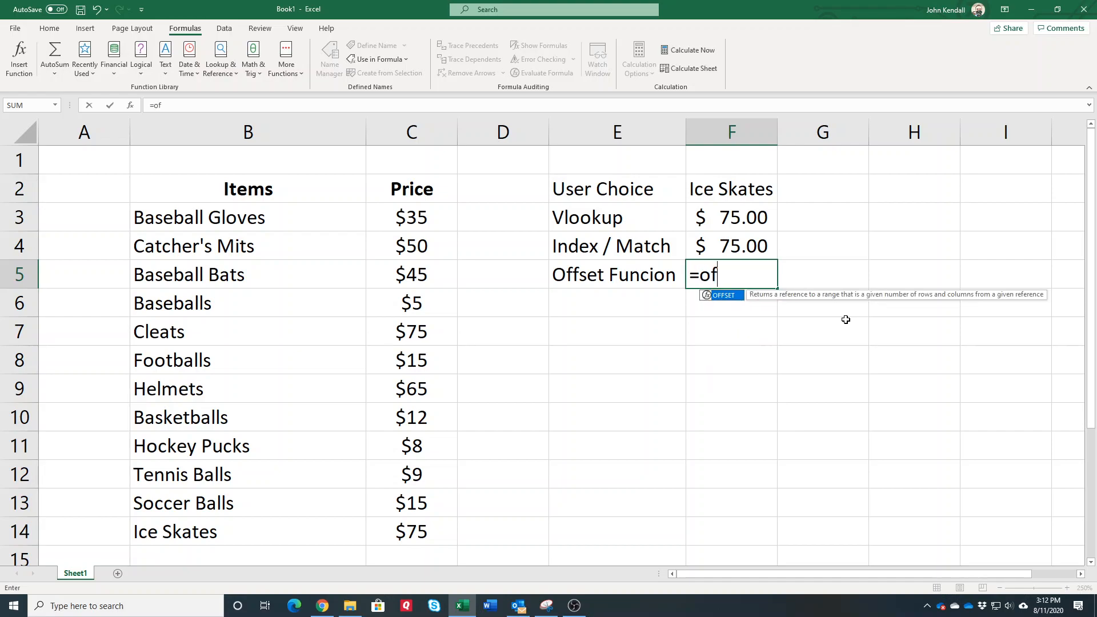
{"action": "type", "text": "fset("}
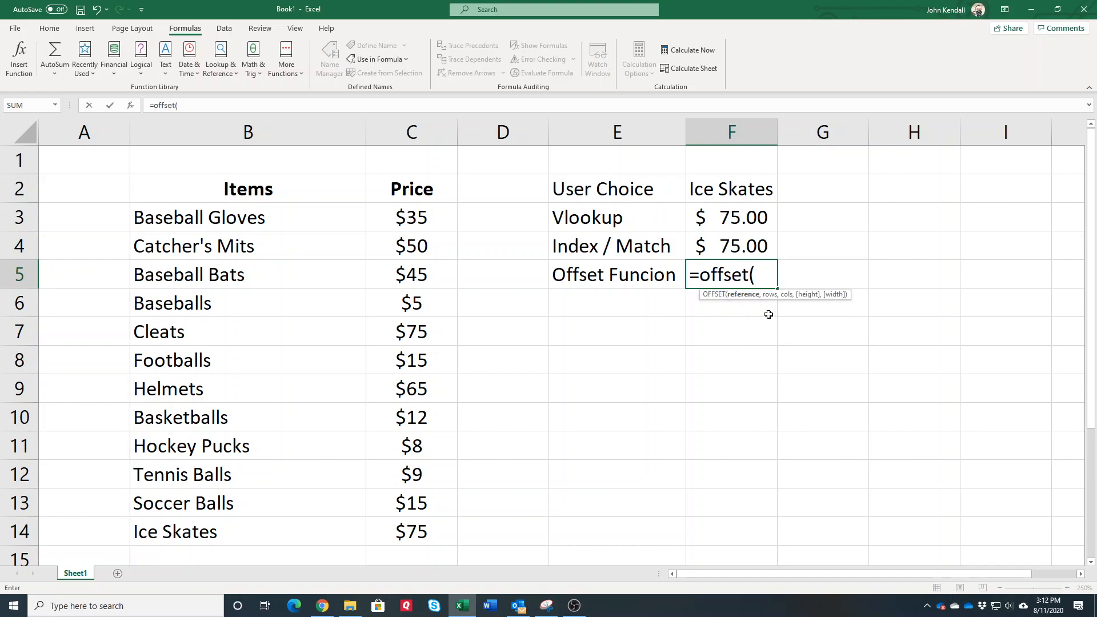
{"action": "left_click", "coordinate": [131, 105]}
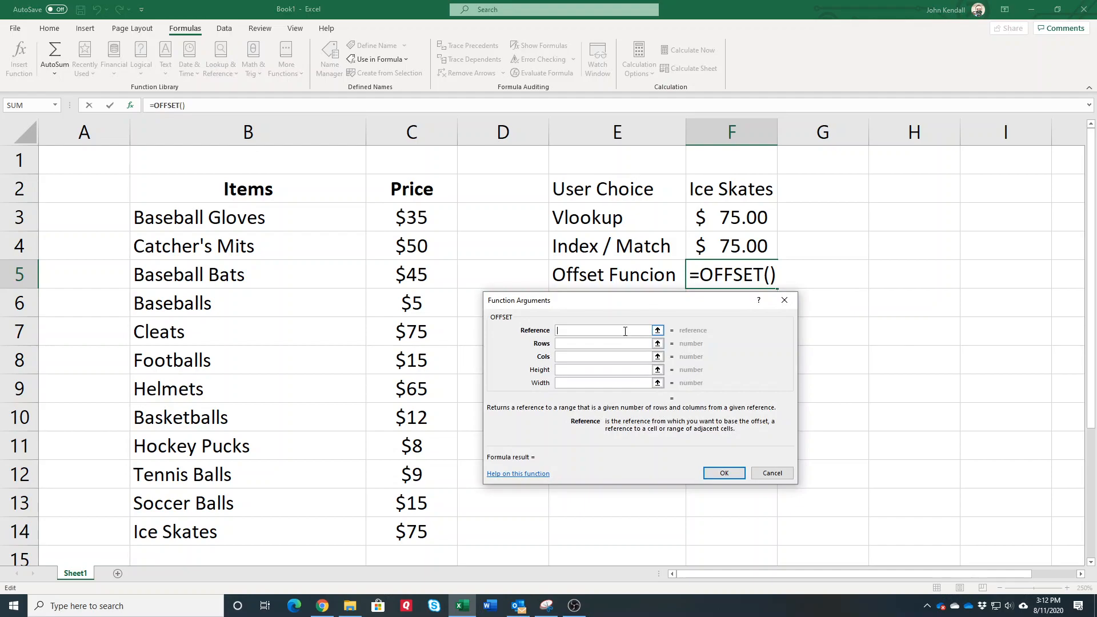
{"action": "left_click", "coordinate": [165, 186]}
{"action": "key", "text": "F4"}
Step: Set the OFFSET rows argument to match(user_choice,items,0)
{"action": "left_click", "coordinate": [583, 344]}
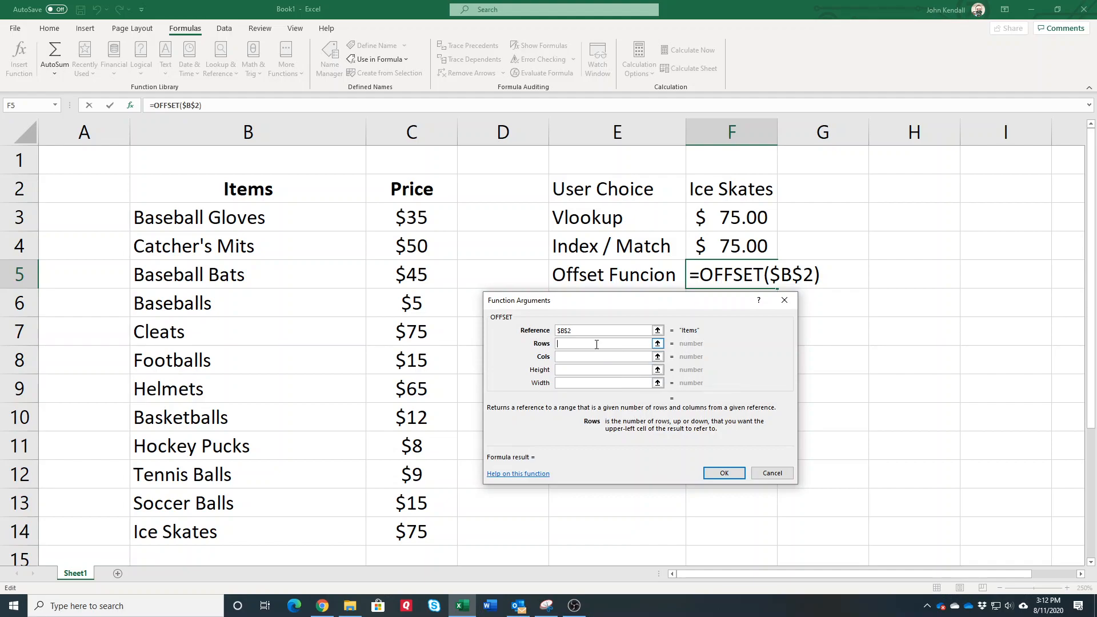
{"action": "type", "text": "match"}
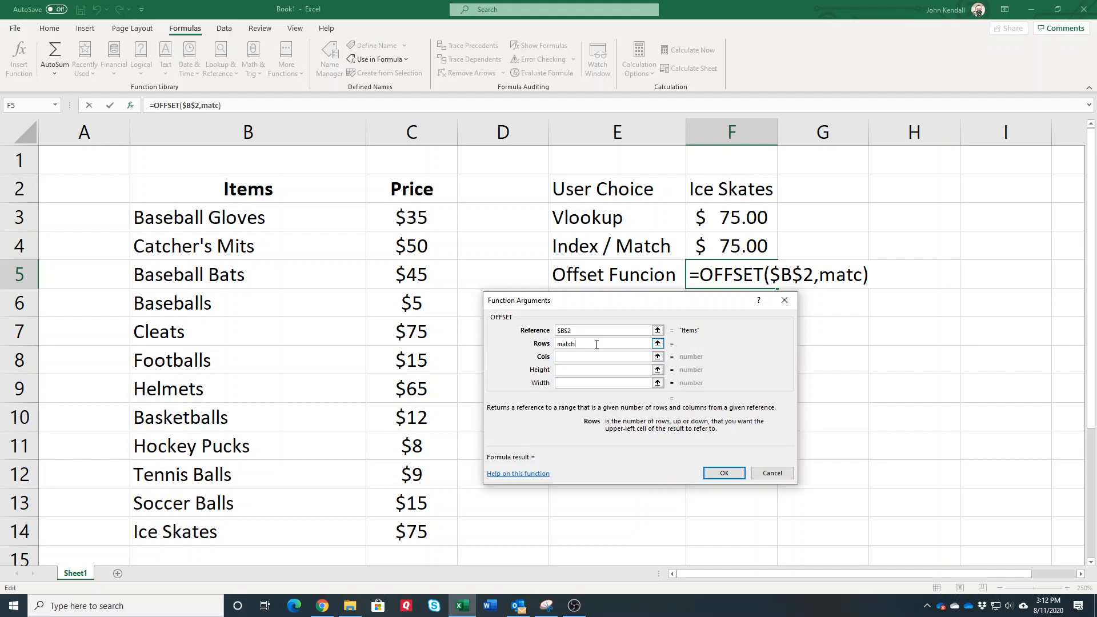
{"action": "type", "text": "(user_choice"}
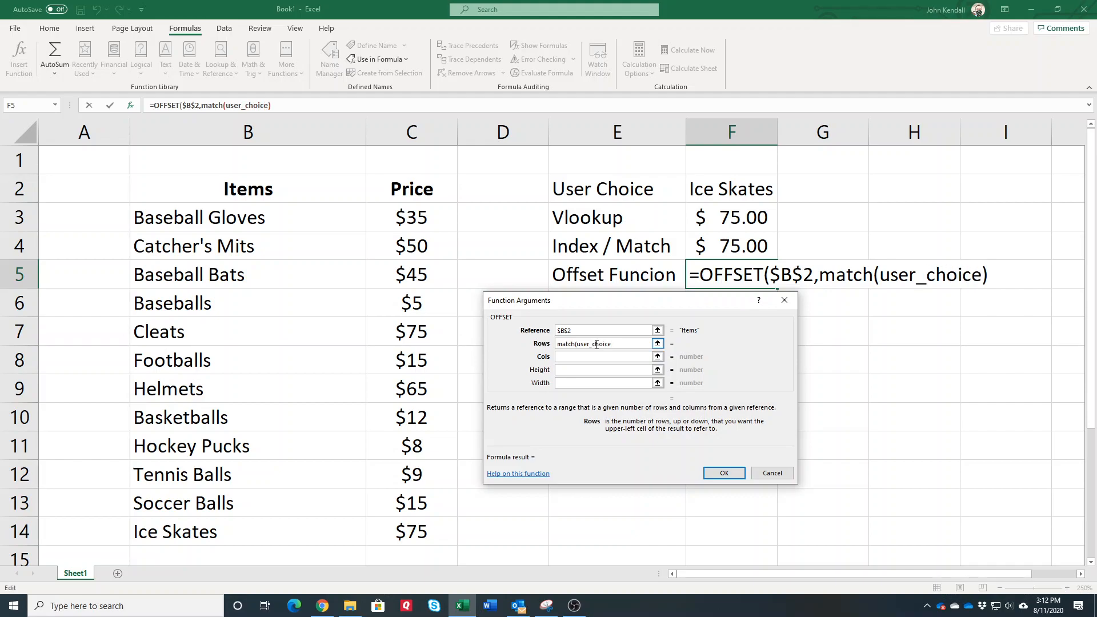
{"action": "type", "text": ",items,0)"}
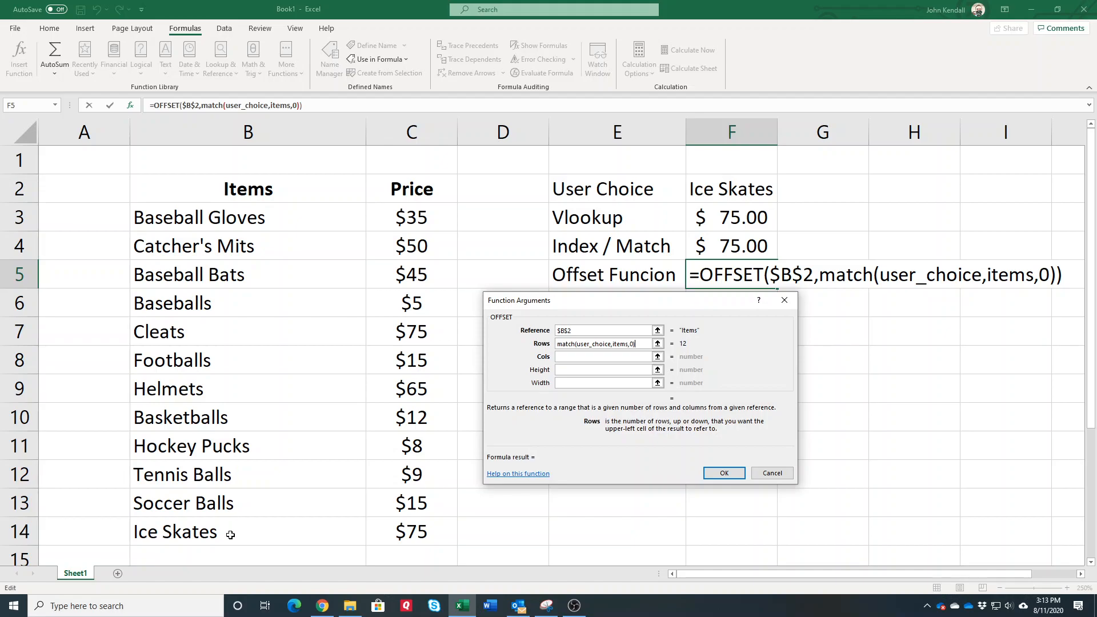
Step: Set the OFFSET column offset, height and width to 1 each, and enter the formula in F5
{"action": "key", "text": "Tab"}
{"action": "type", "text": "1"}
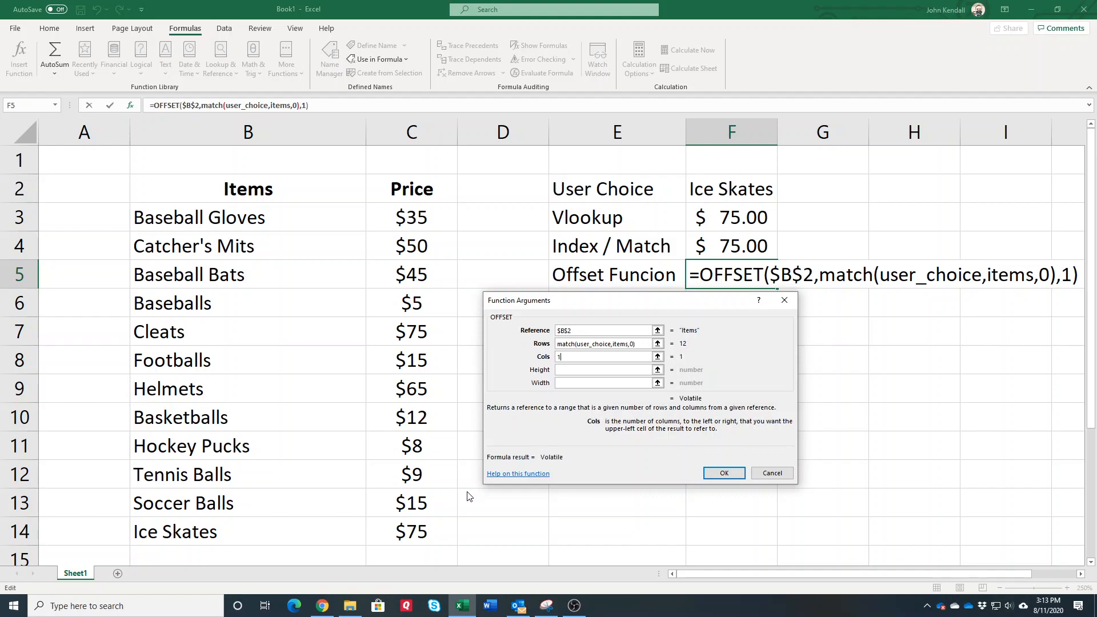
{"action": "key", "text": "Tab"}
{"action": "type", "text": "1"}
{"action": "key", "text": "Tab"}
{"action": "type", "text": "1"}
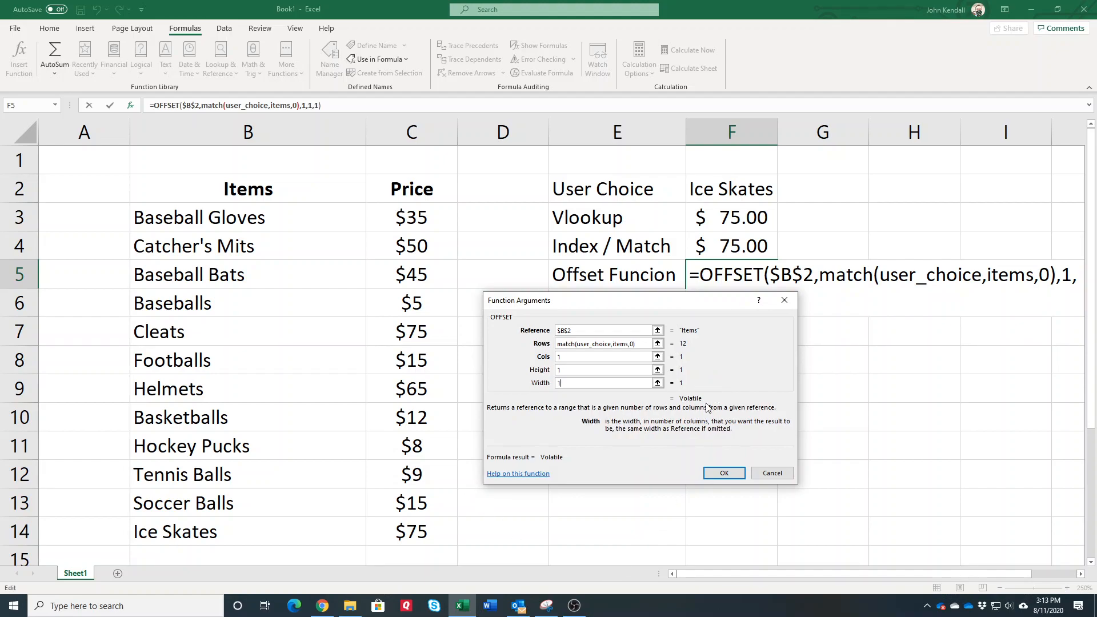
{"action": "left_click", "coordinate": [725, 474]}
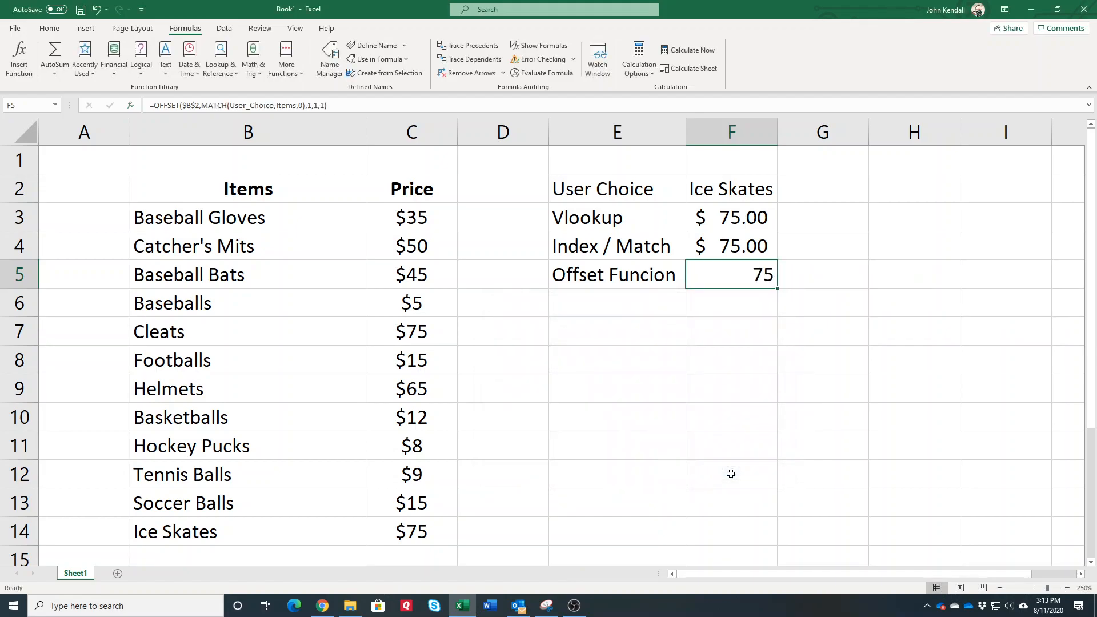
Step: Format the OFFSET result in F5 with the dollar accounting number format
{"action": "right_click", "coordinate": [719, 273]}
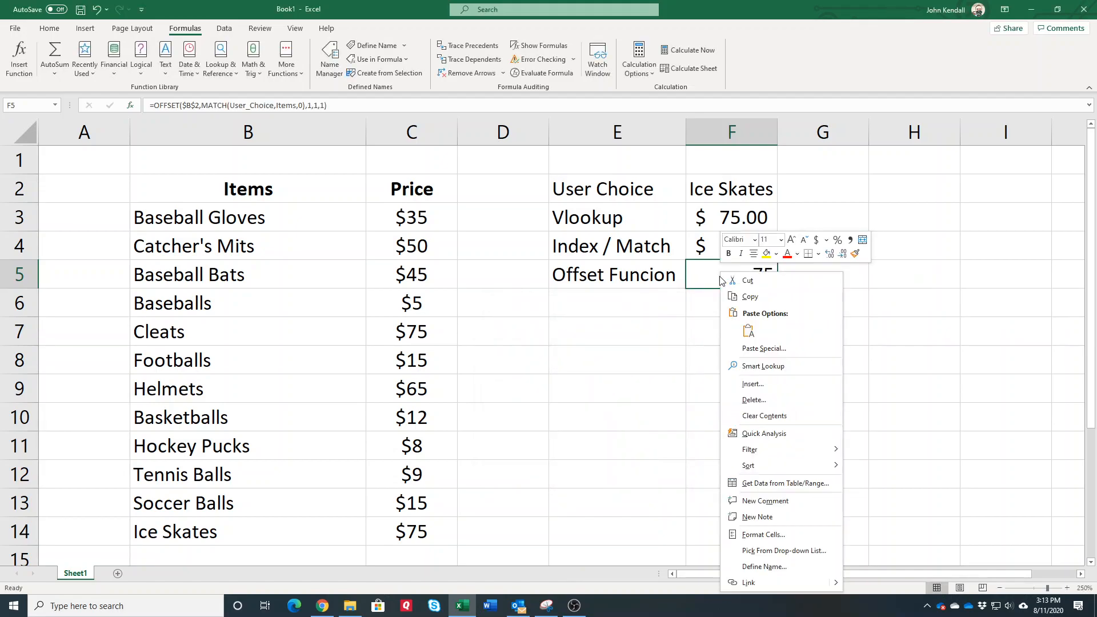
{"action": "left_click", "coordinate": [816, 239]}
{"action": "left_click", "coordinate": [771, 410]}
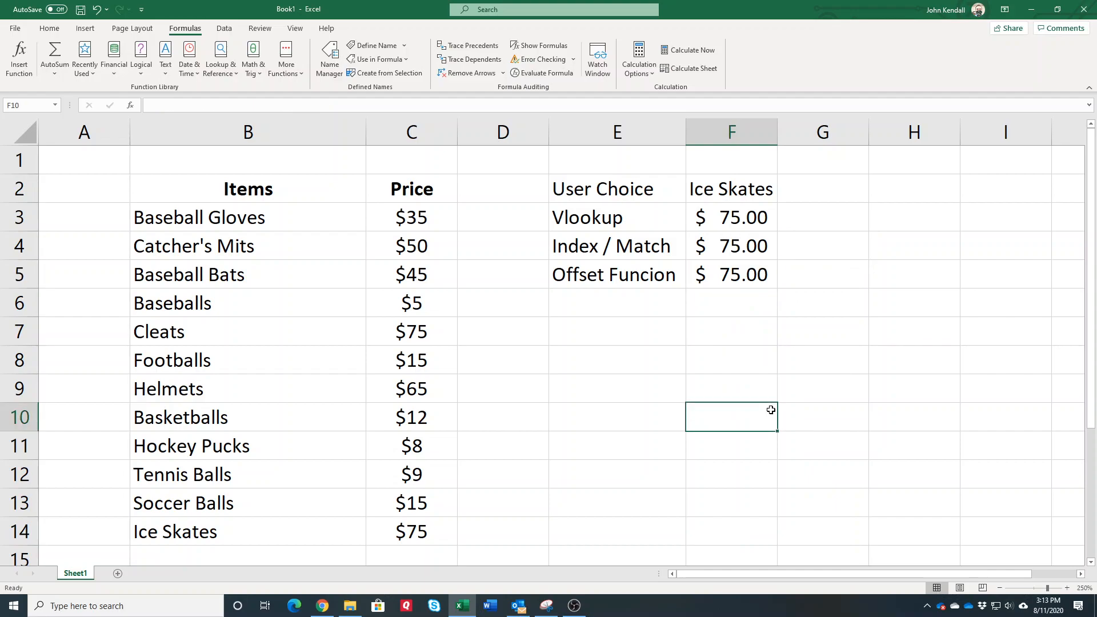
Step: Compare the OFFSET, VLOOKUP and INDEX/MATCH formulas in F3 through F5
{"action": "left_click", "coordinate": [735, 274]}
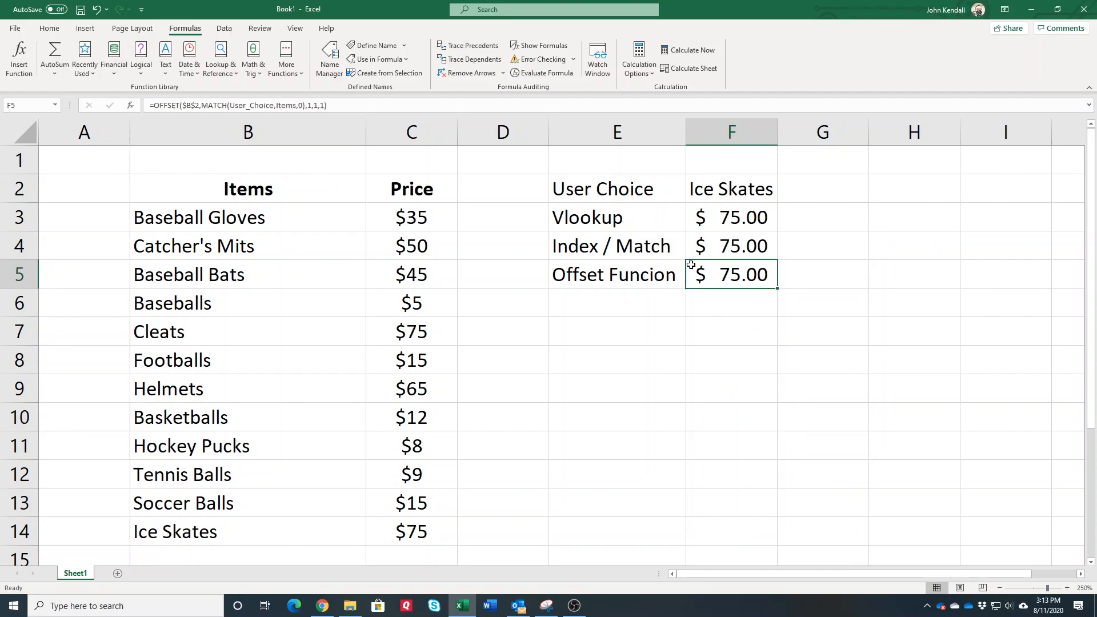
{"action": "left_click", "coordinate": [738, 220]}
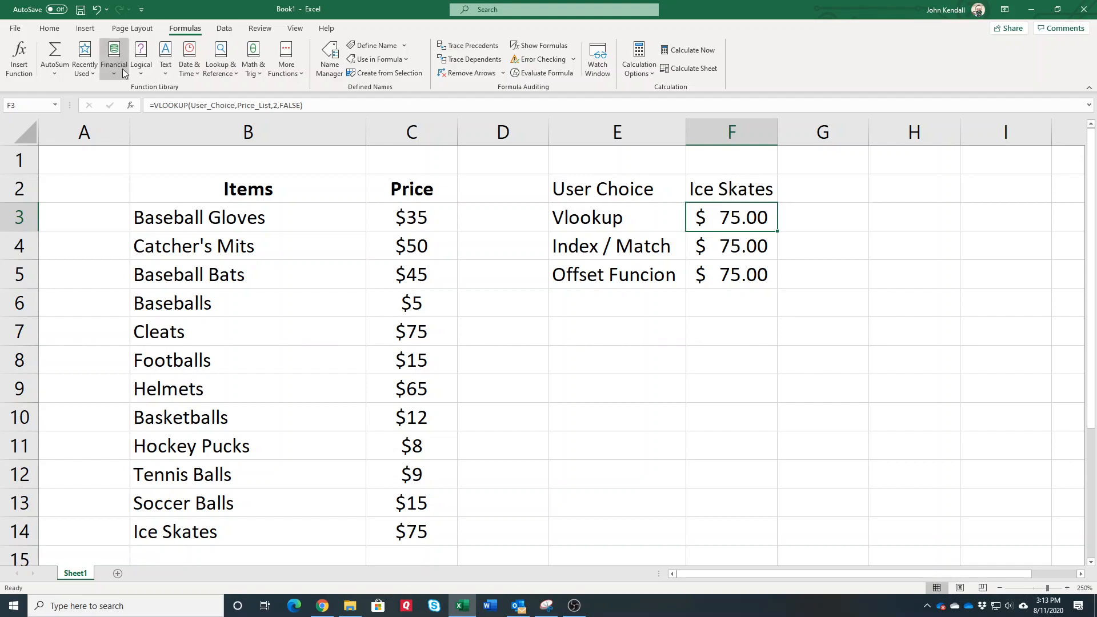
{"action": "left_click", "coordinate": [723, 248]}
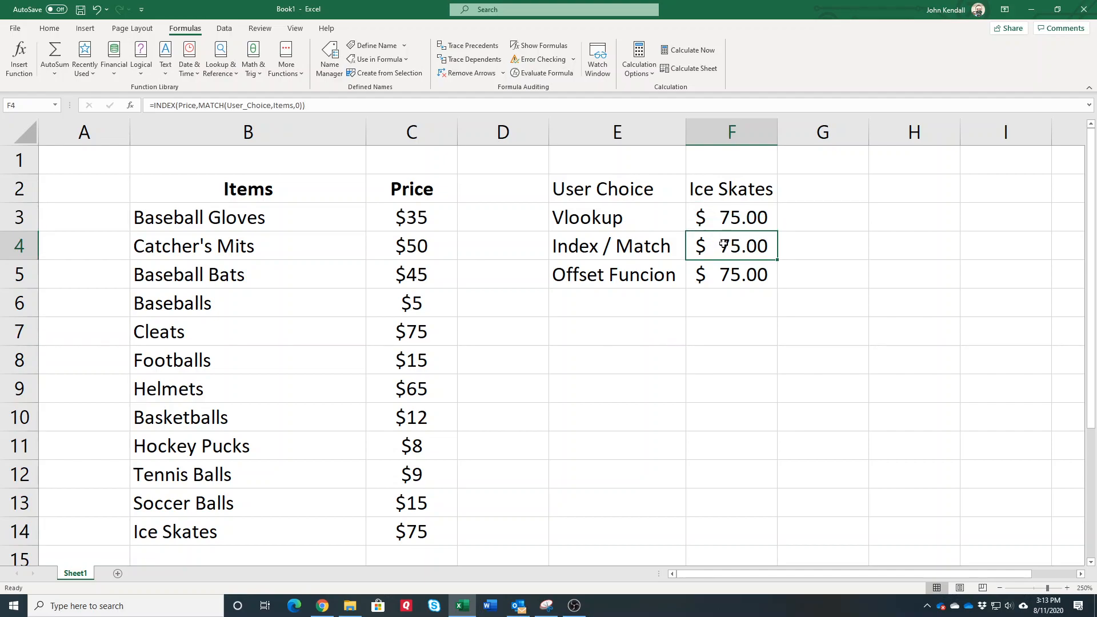
{"action": "left_click", "coordinate": [747, 278]}
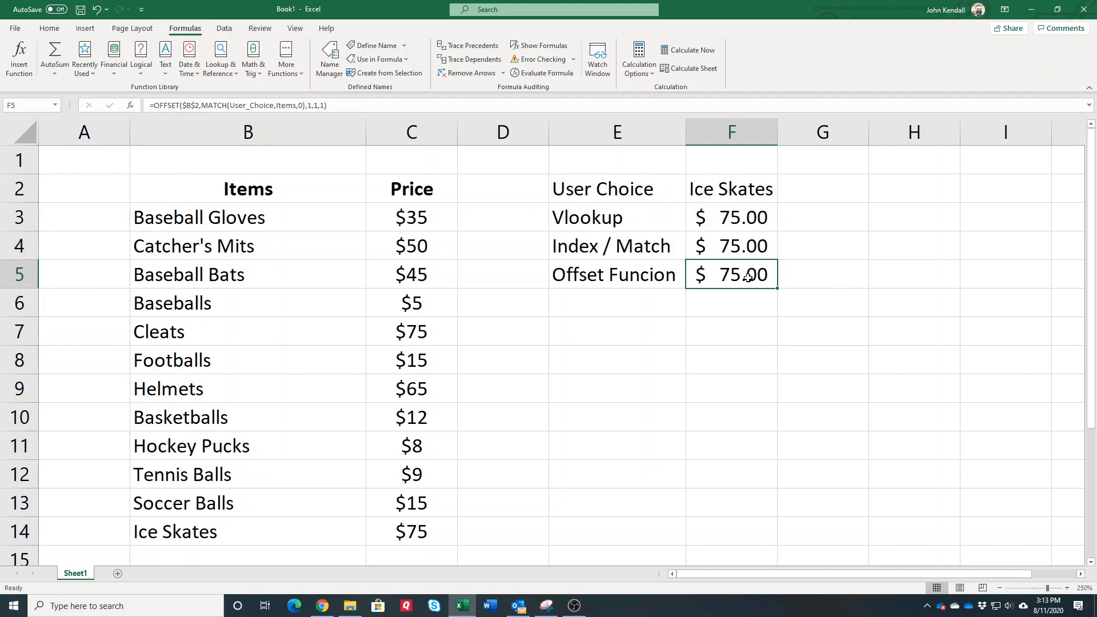